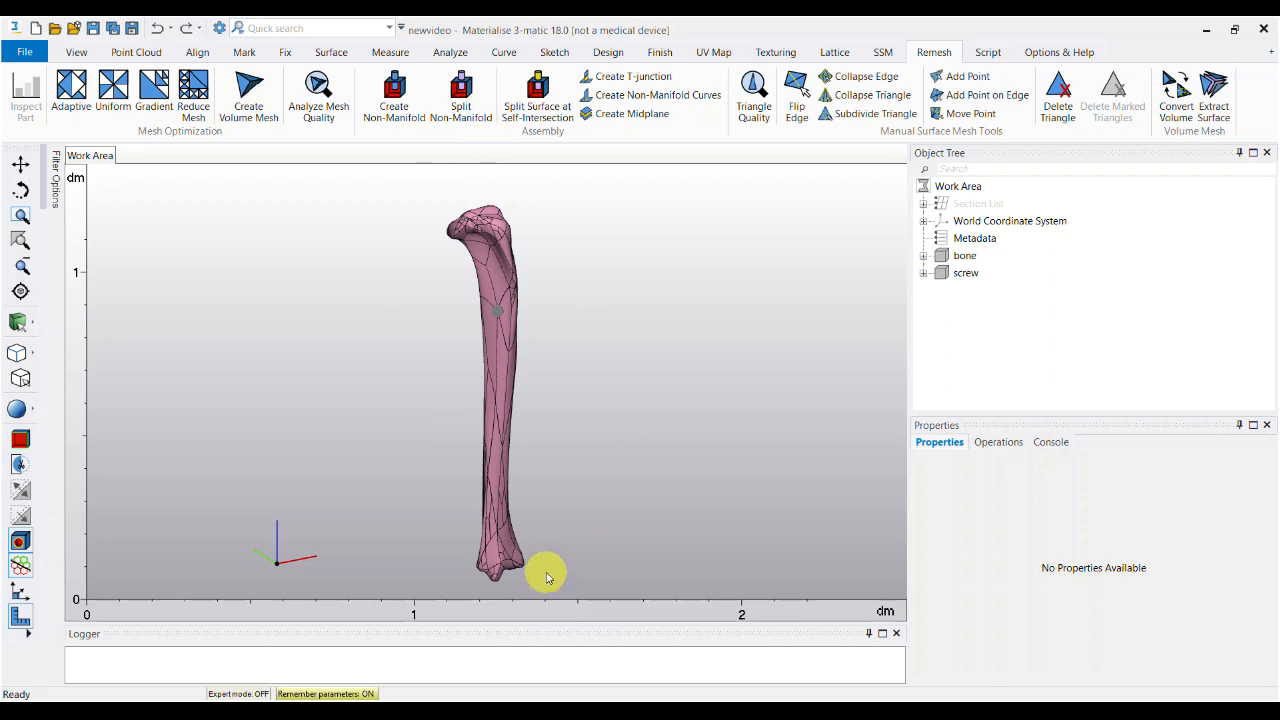
Hide the screw part so that only the bone is displayed.
mouse_move(506, 391)
right_mouse_down()
mouse_move(419, 394)
mouse_move(569, 343)
mouse_move(560, 374)
right_mouse_up()
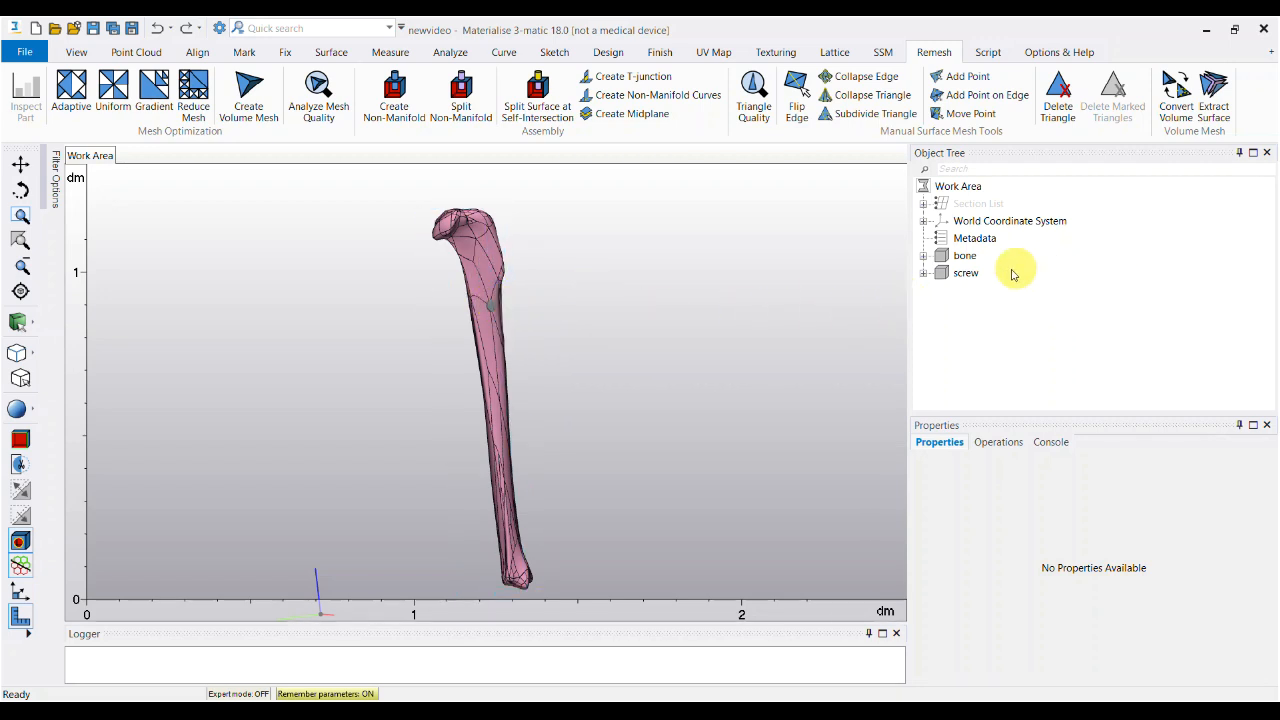
right_click(966, 278)
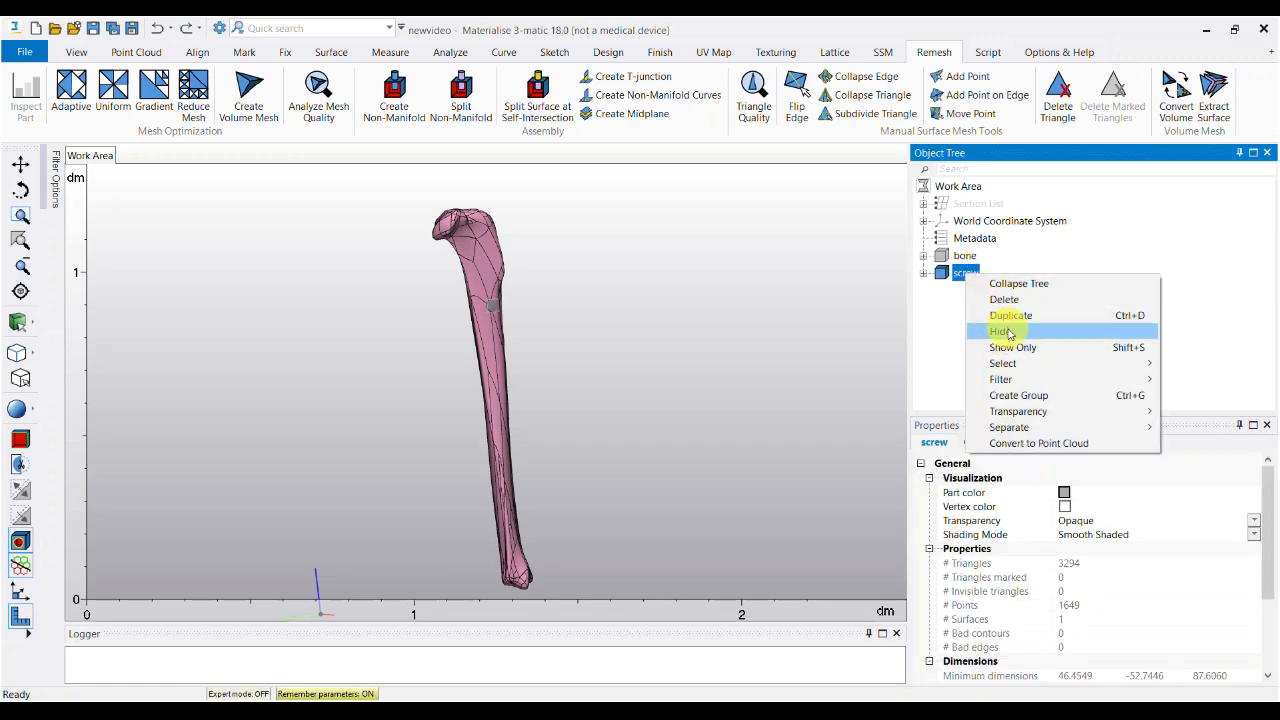
left_click(1000, 330)
Merge all surfaces in the bone's surface list into a single surface.
right_click_drag(534, 383, 590, 333)
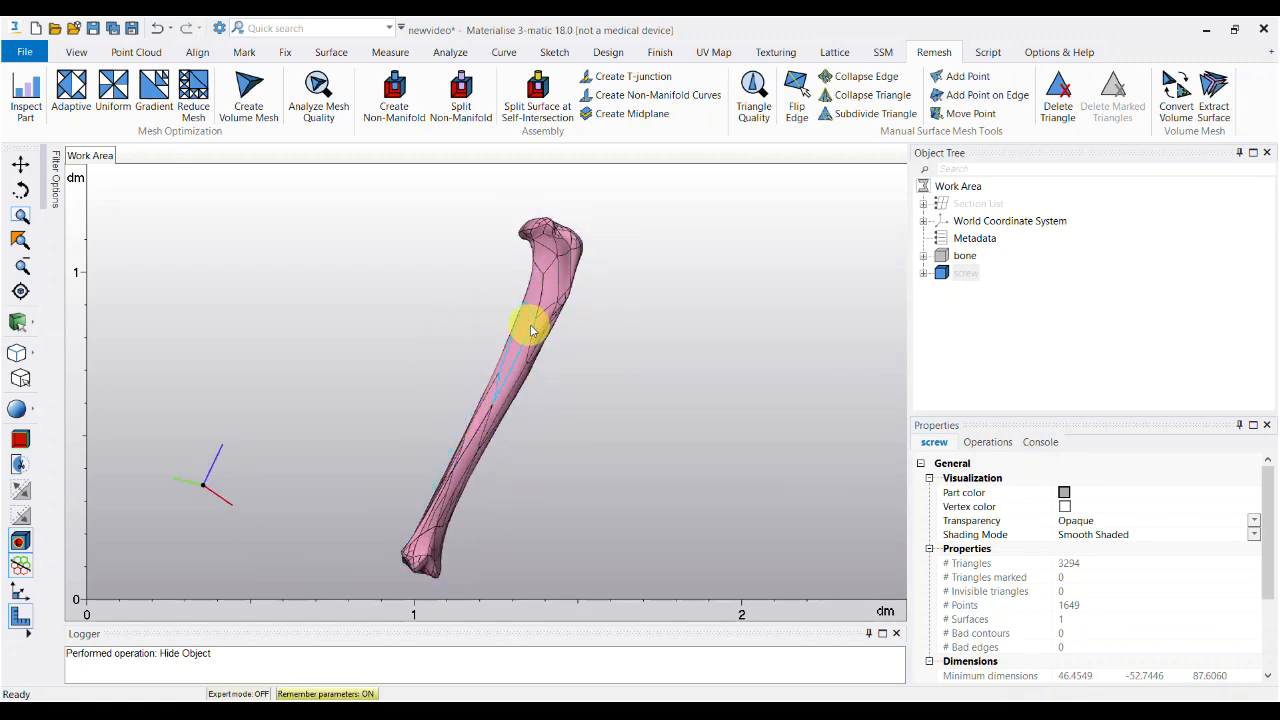
scroll(529, 328, "up", 5)
left_click(923, 256)
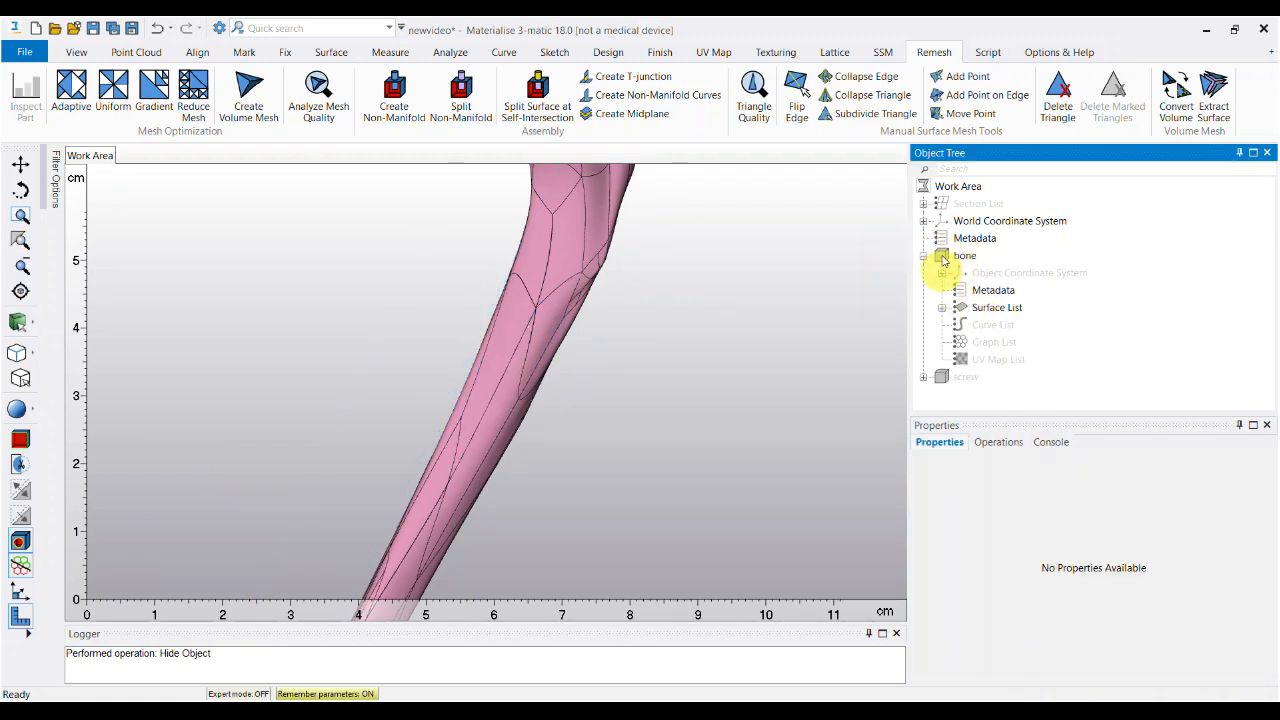
left_click(942, 307)
scroll(997, 329, "down", 2)
scroll(997, 331, "up", 3)
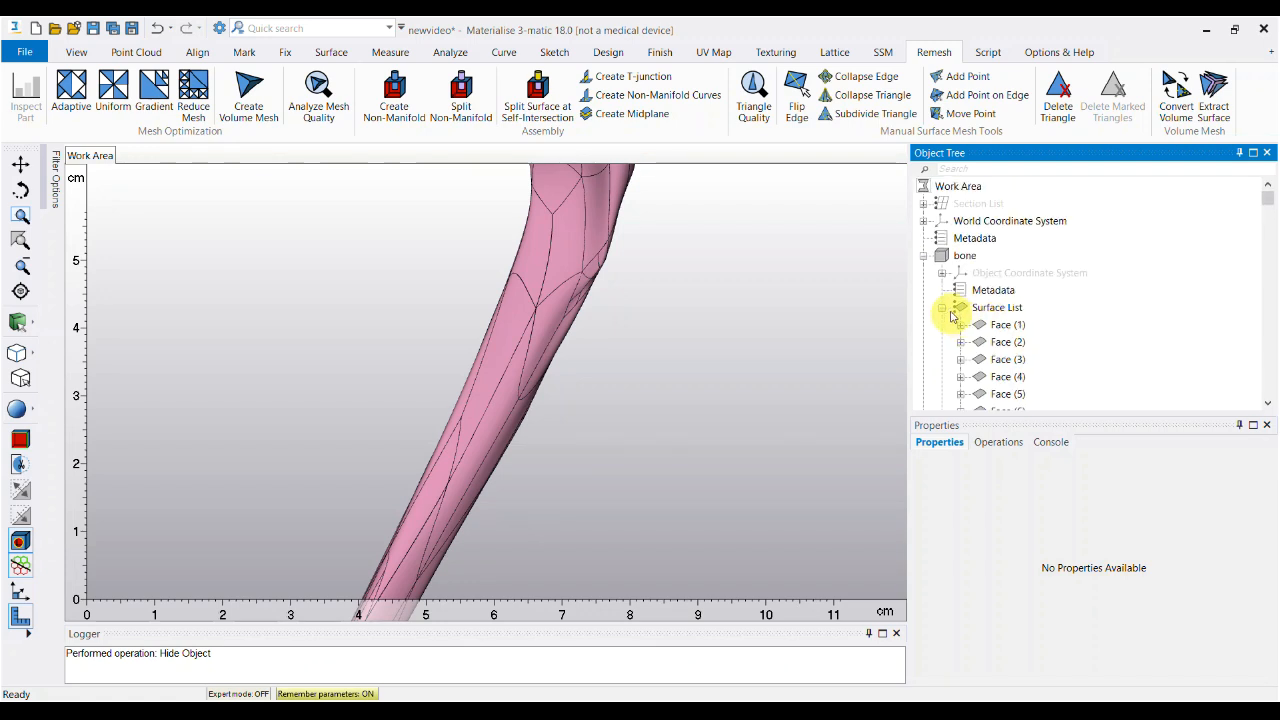
left_click(942, 307)
left_click(986, 310)
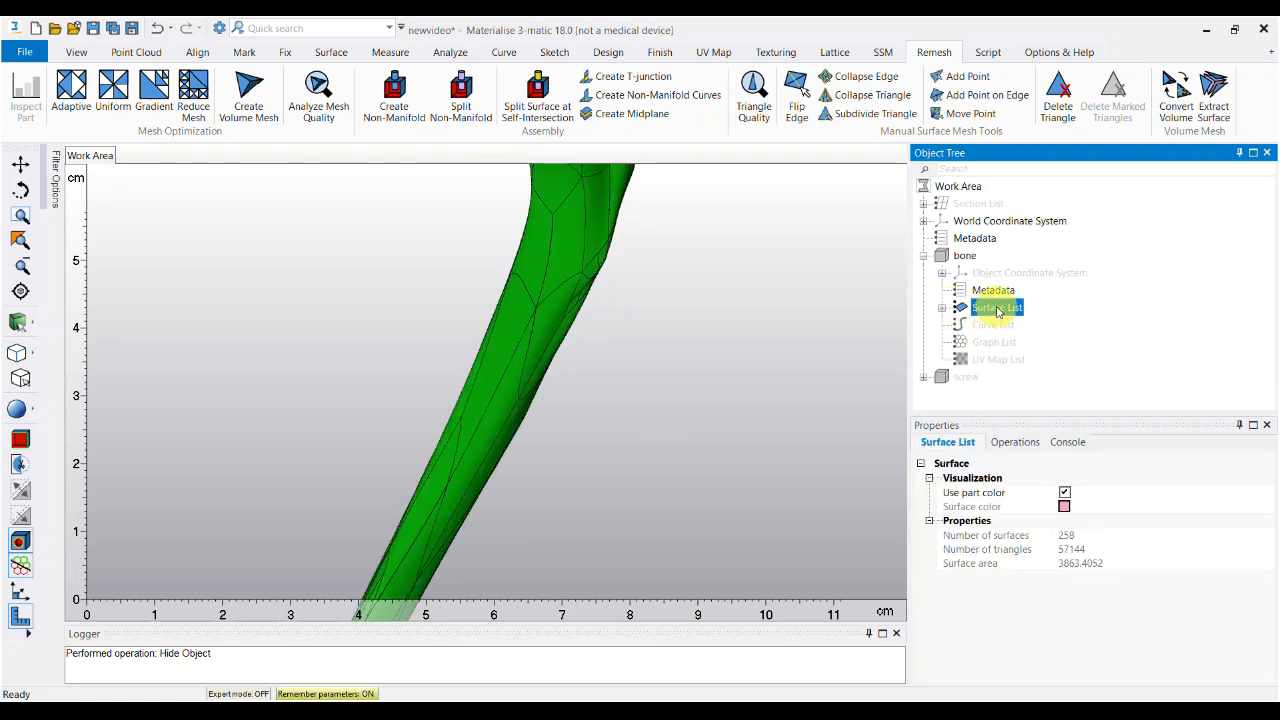
right_click(1000, 308)
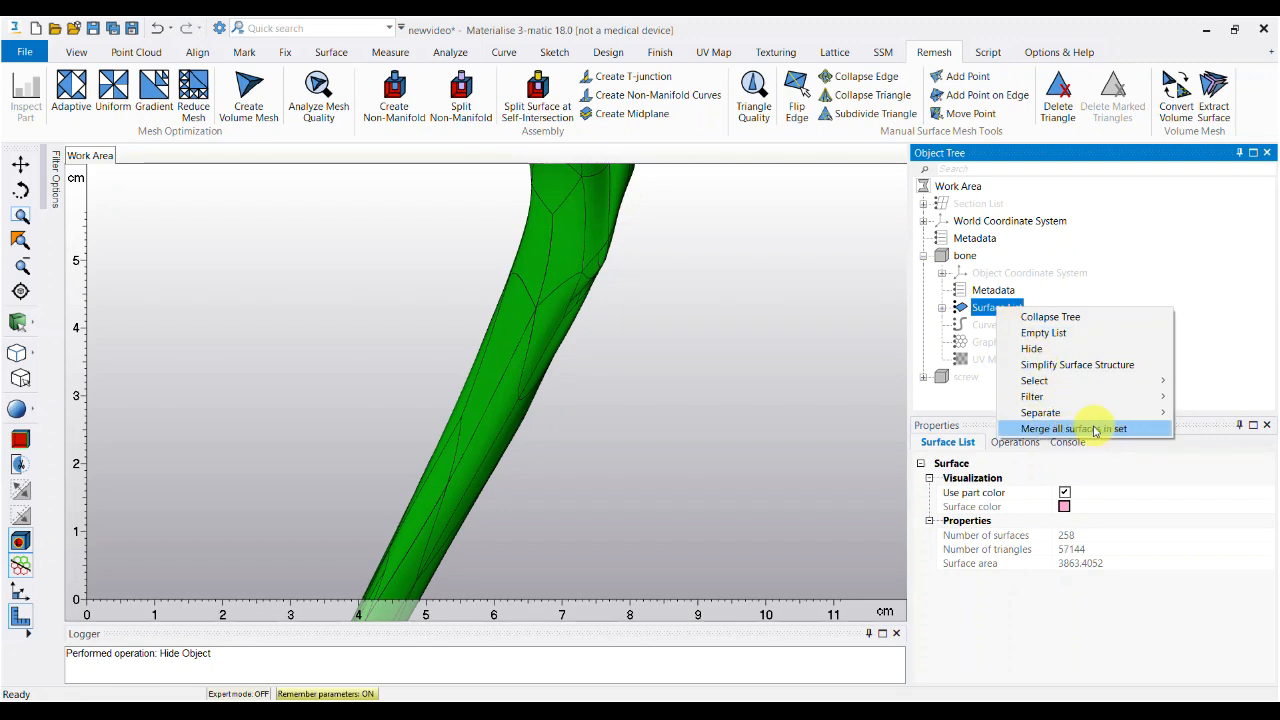
left_click(1095, 430)
Make the bone part semi-transparent.
scroll(691, 434, "down", 2)
right_click_drag(613, 369, 723, 329)
mouse_move(614, 423)
right_mouse_down()
mouse_move(574, 386)
mouse_move(857, 274)
mouse_move(860, 343)
mouse_move(636, 427)
right_mouse_up()
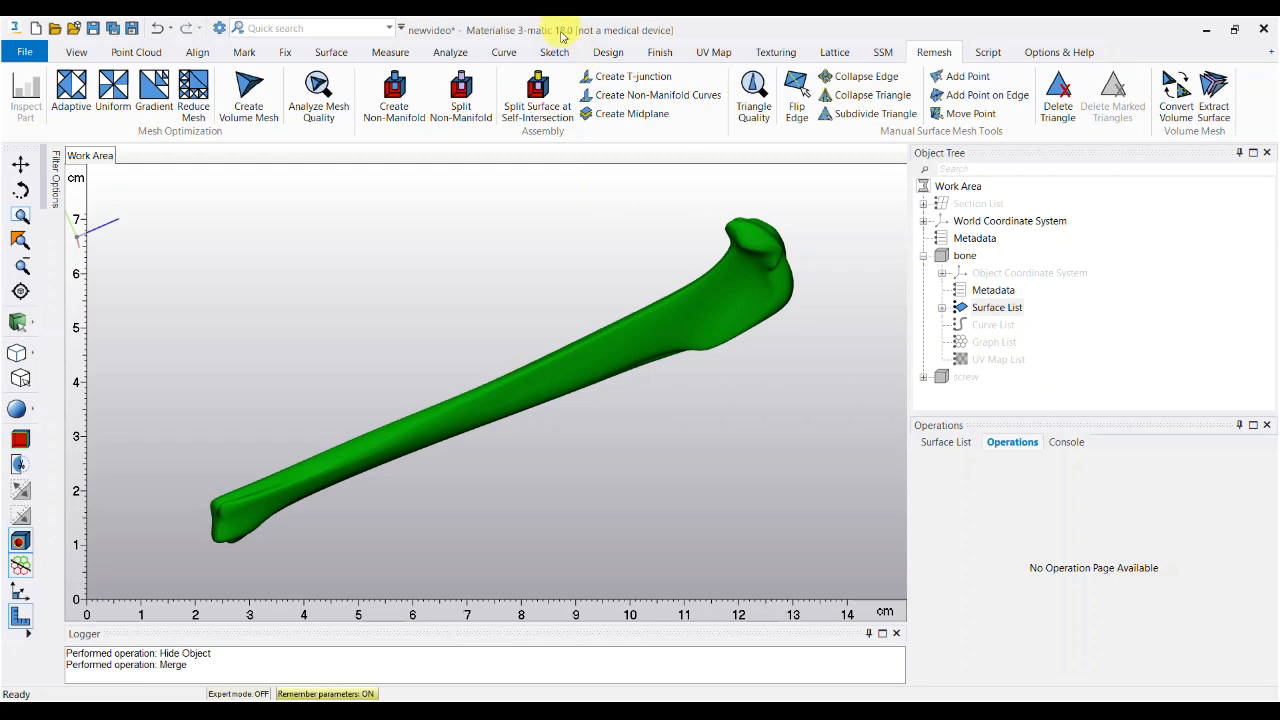
right_click_drag(557, 343, 625, 372)
right_click_drag(841, 270, 677, 336)
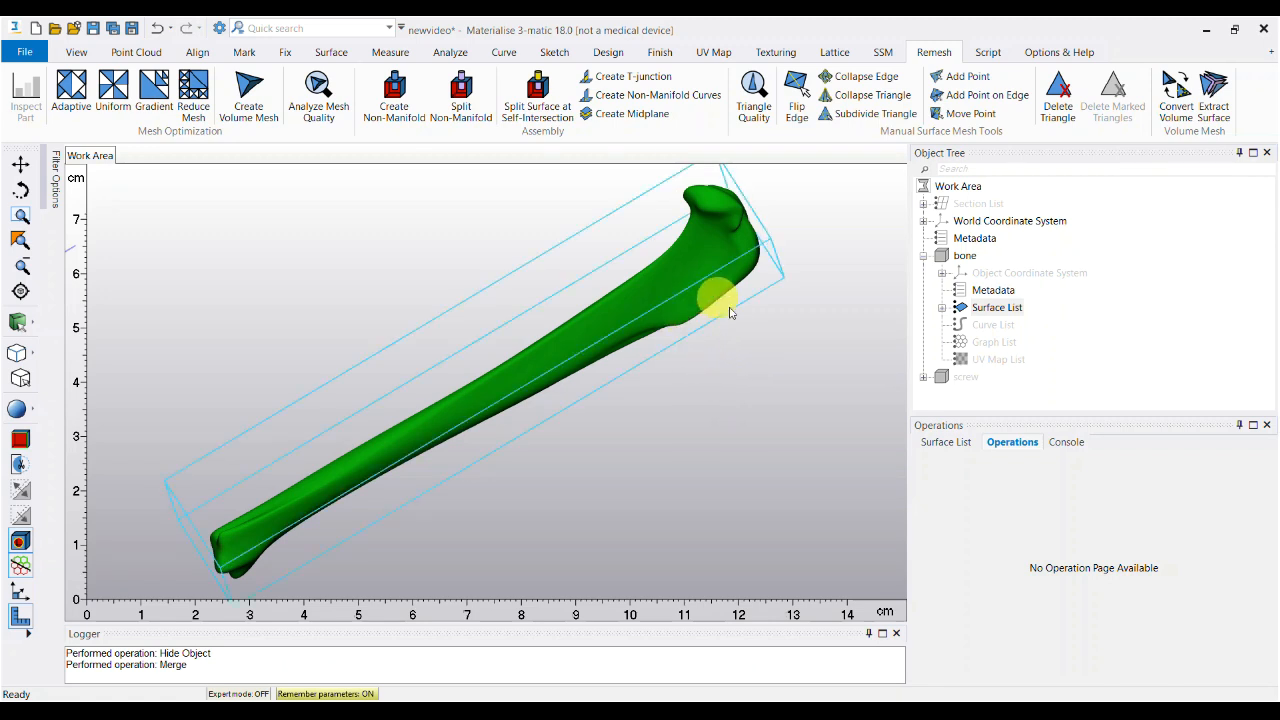
left_click(965, 257)
left_click(966, 258)
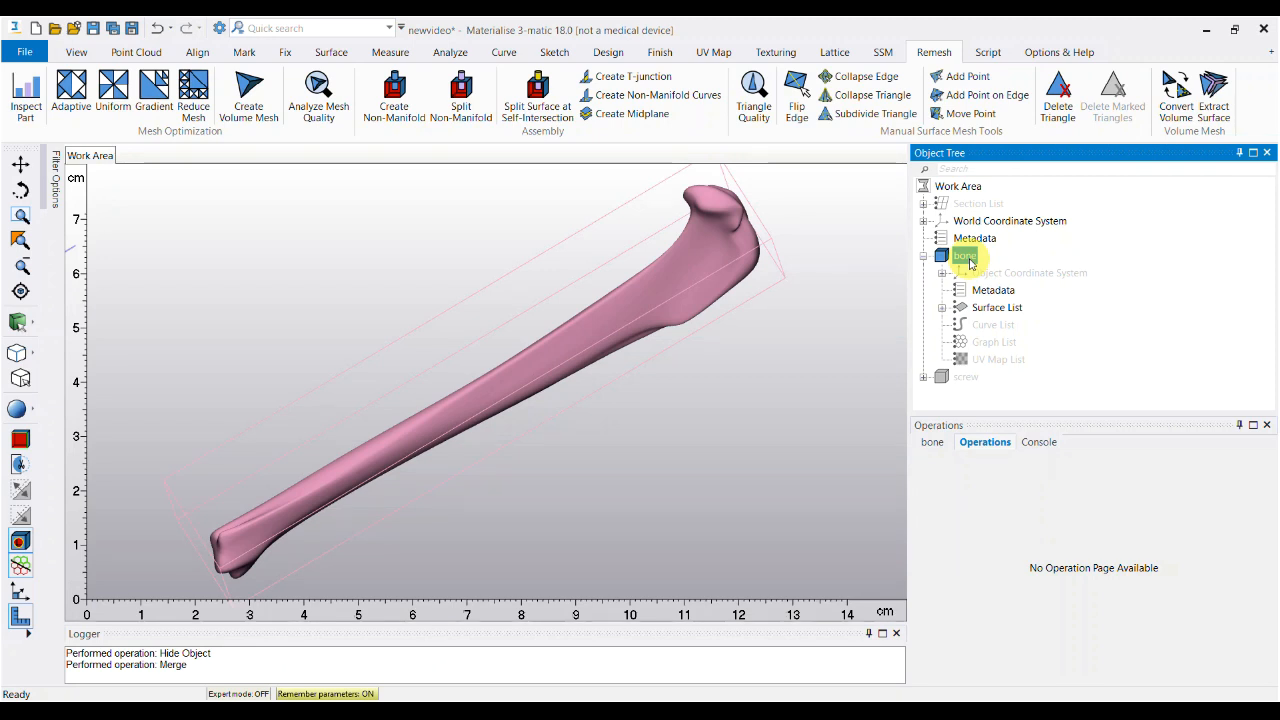
right_click(969, 263)
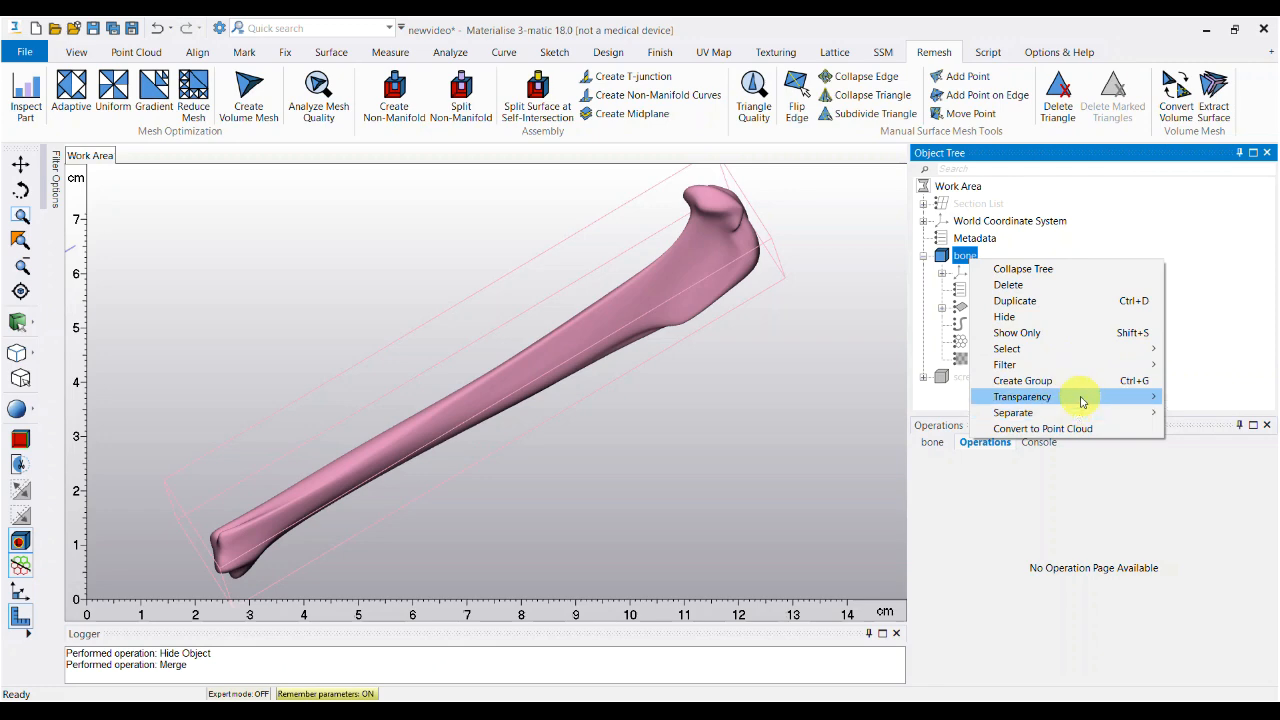
mouse_move(1081, 401)
left_click(1203, 428)
Hollow the bone with hollow type Inside, distance 1.0, smallest detail 0.3 and smooth factor 0.5.
right_click_drag(734, 366, 700, 330)
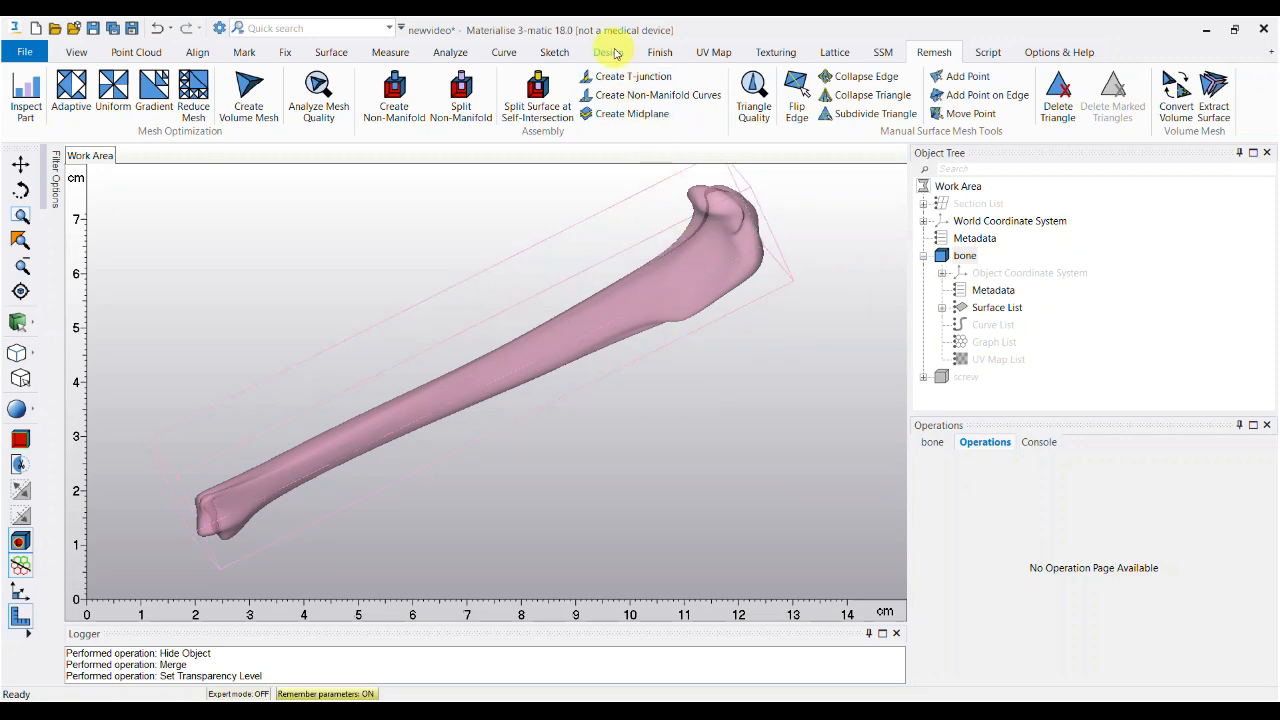
left_click(612, 54)
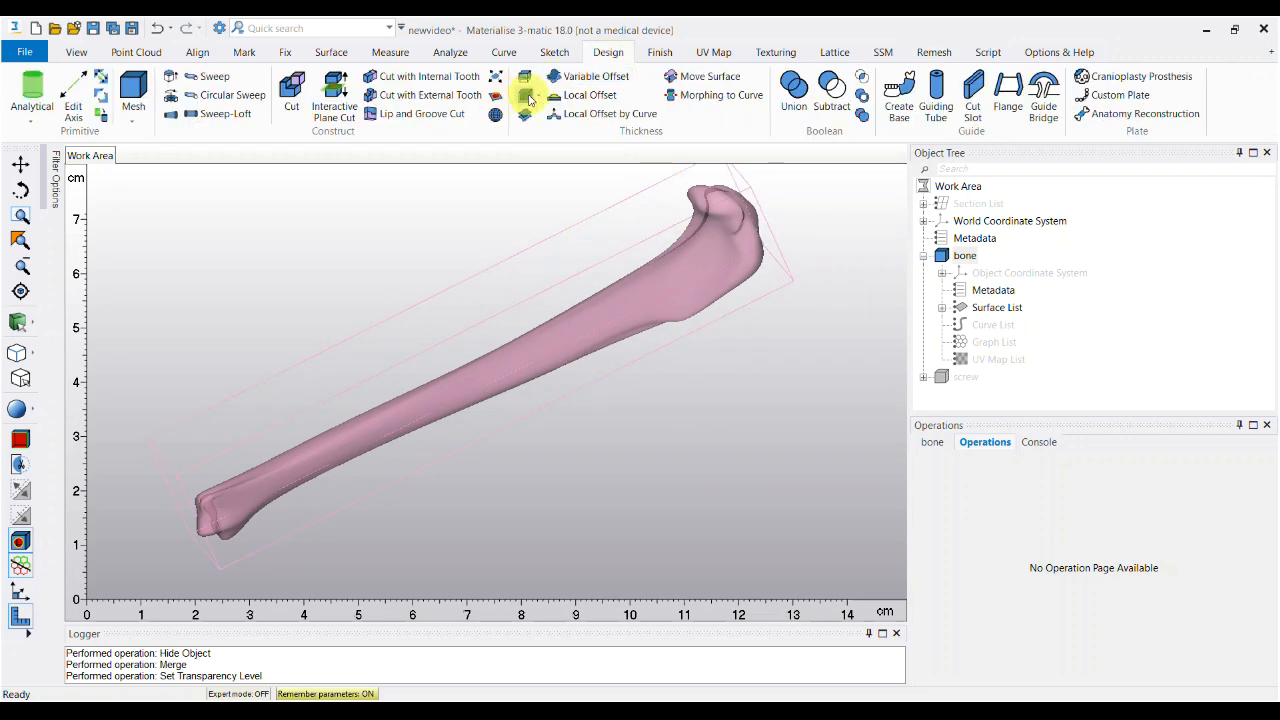
left_click(526, 96)
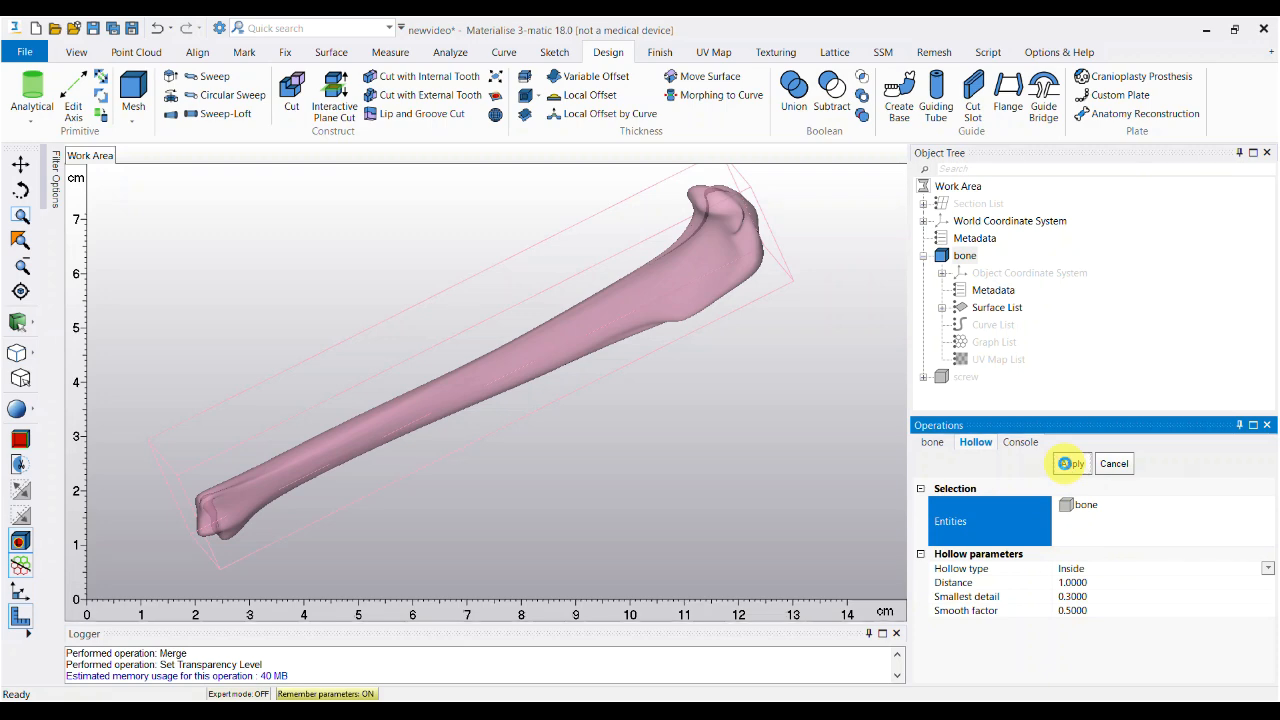
right_click_drag(634, 338, 584, 338)
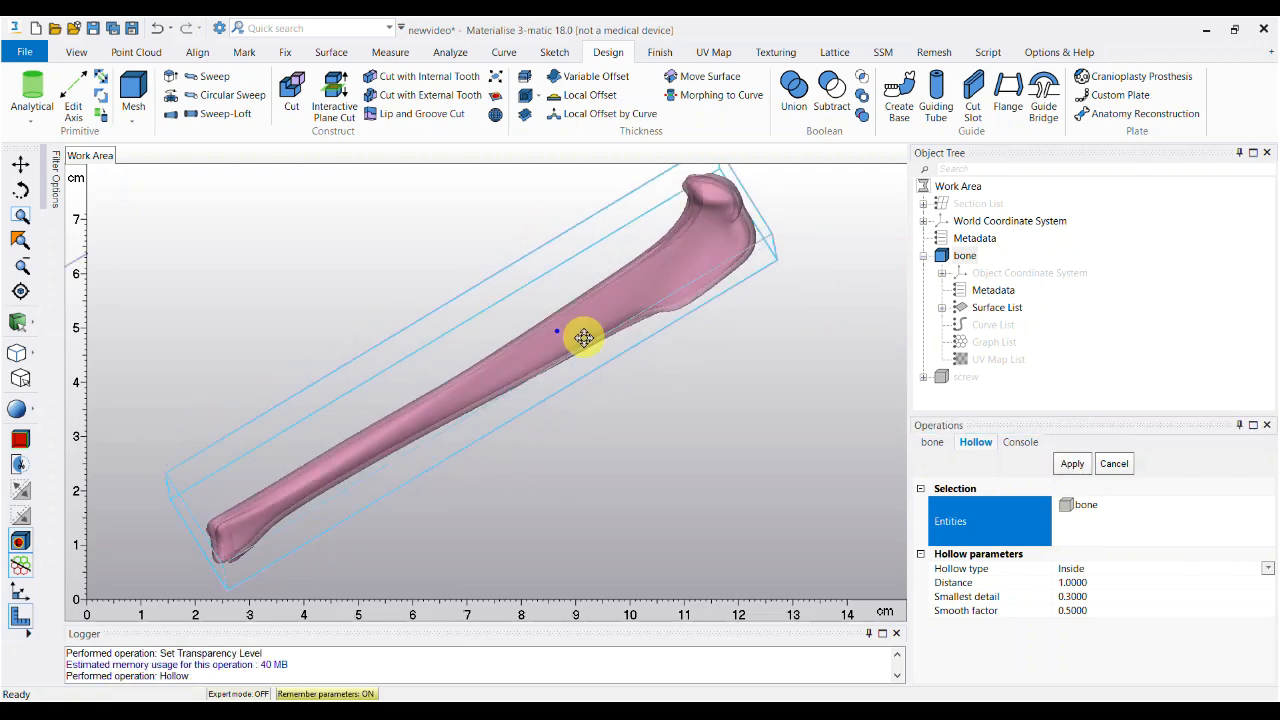
scroll(584, 338, "up", 6)
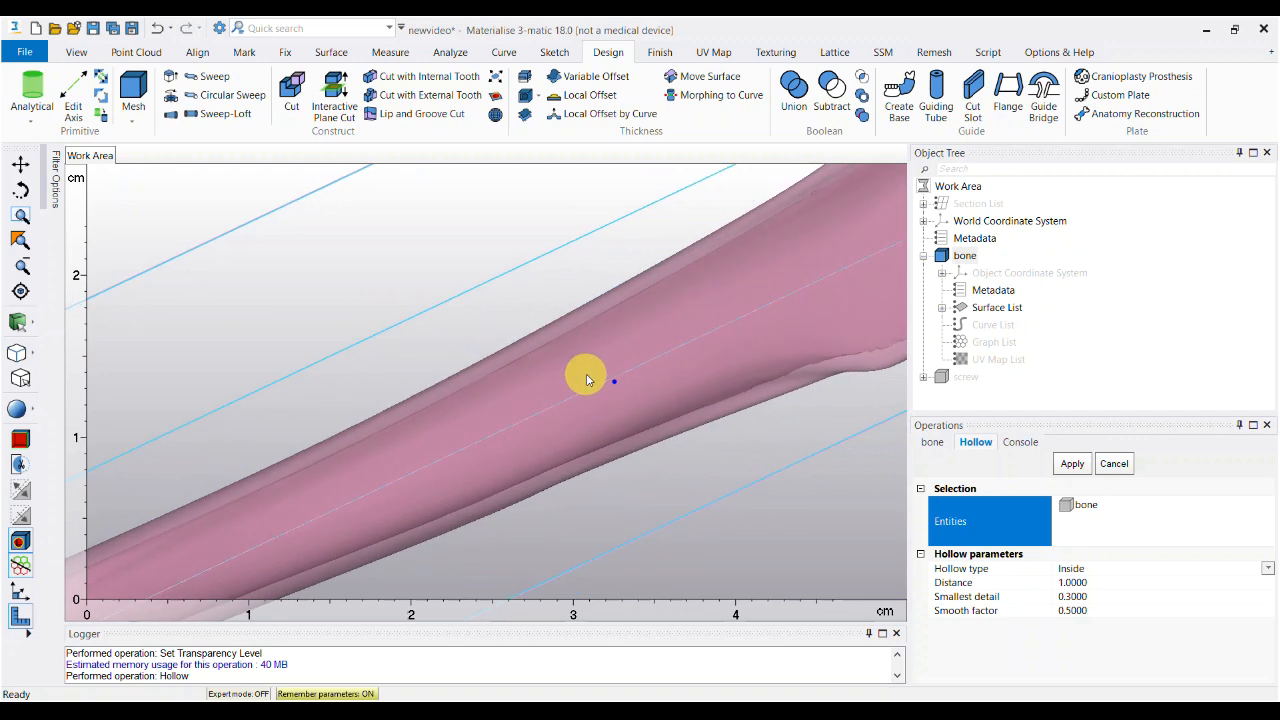
scroll(587, 379, "down", 4)
Copy the bone's inner surface to a new part.
left_click(990, 308)
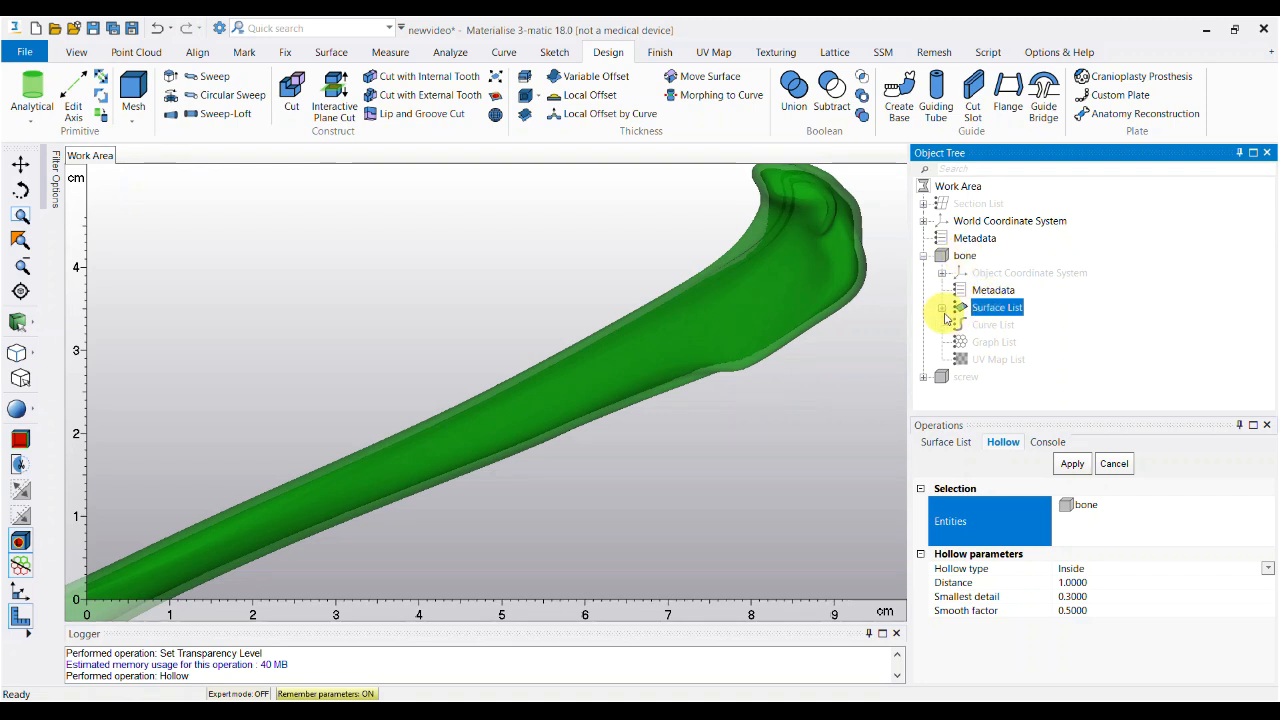
left_click(942, 307)
left_click(1003, 328)
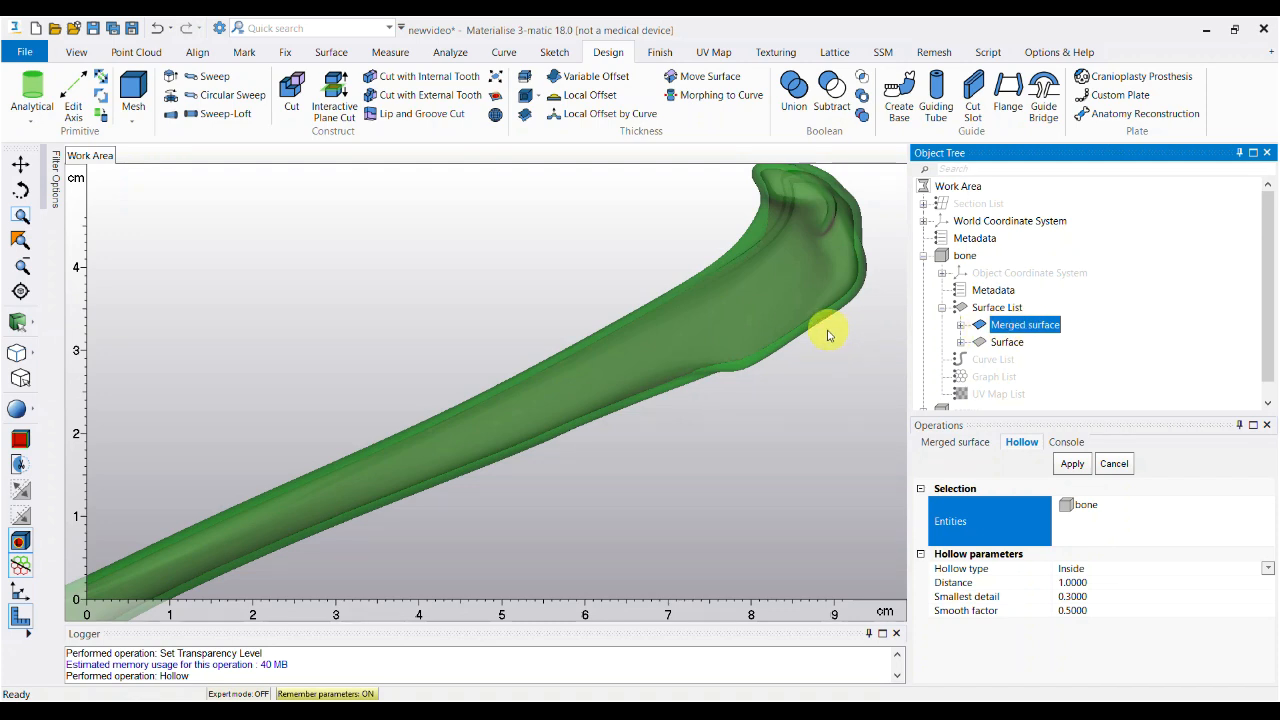
left_click(1008, 343)
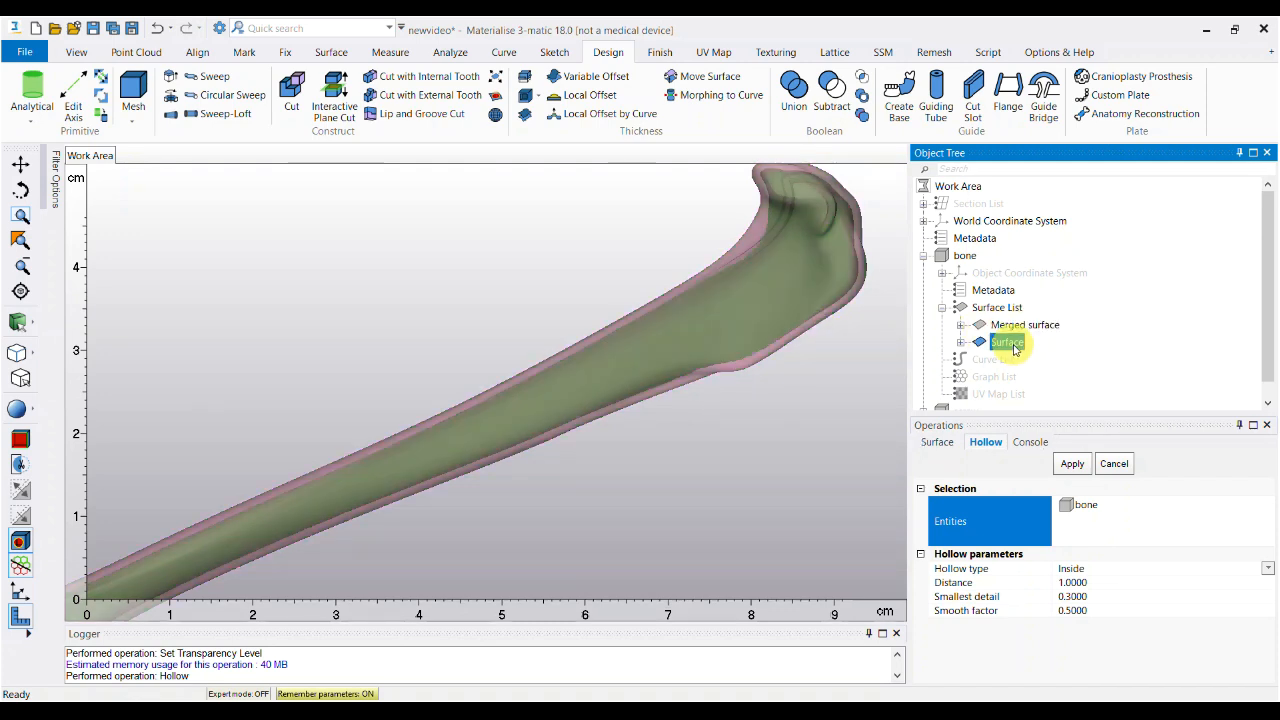
right_click(1013, 347)
mouse_move(1050, 450)
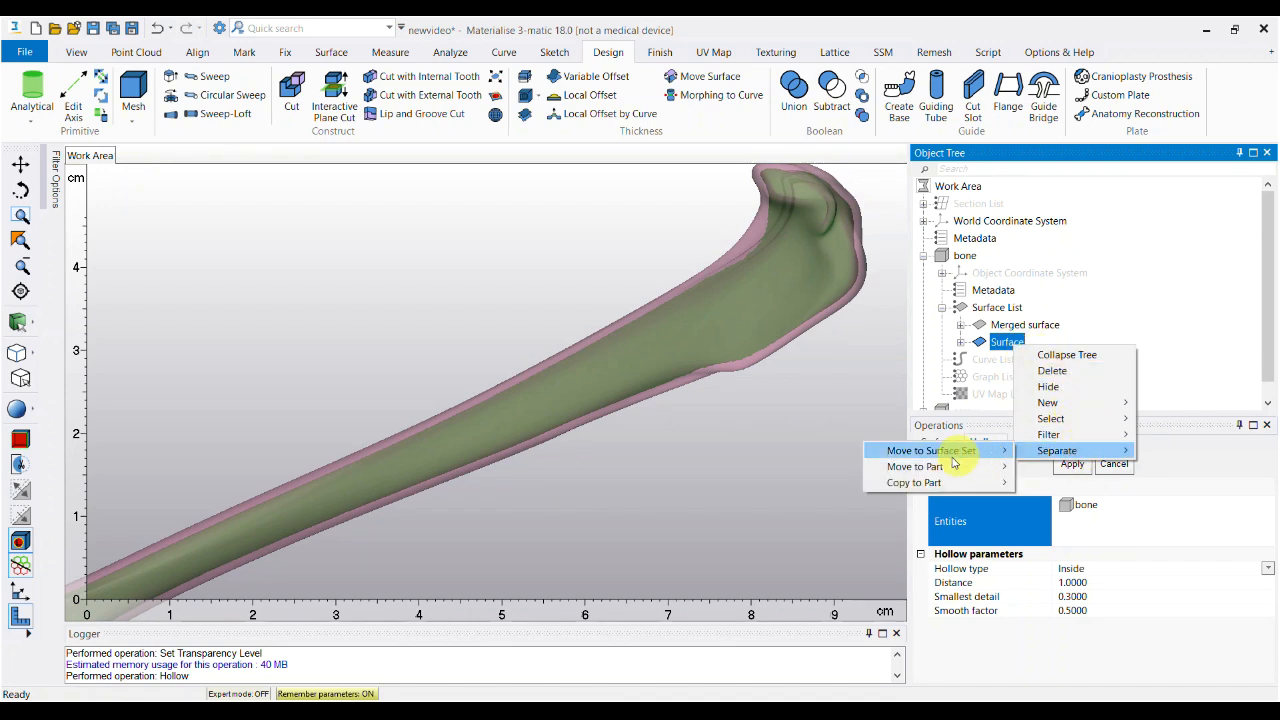
mouse_move(940, 484)
left_click(1046, 486)
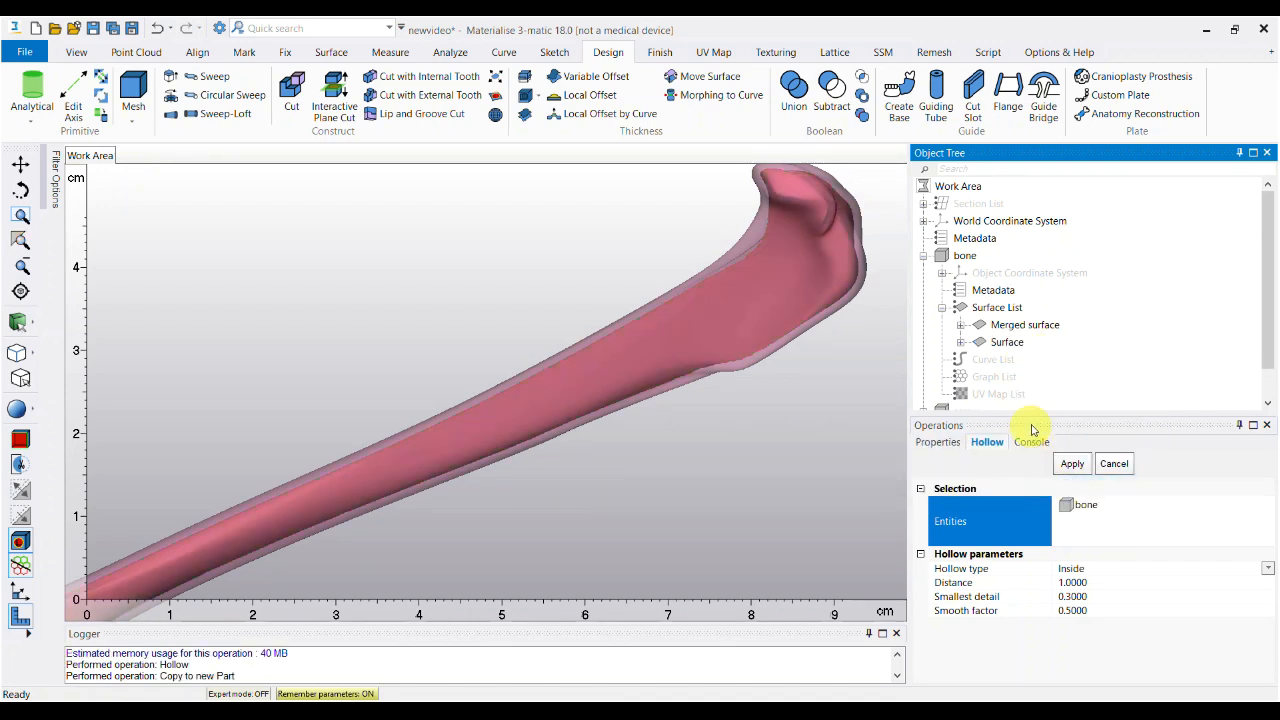
Rename the copied inner-surface part as can and the bone part as cor.
left_click(980, 394)
left_click(985, 396)
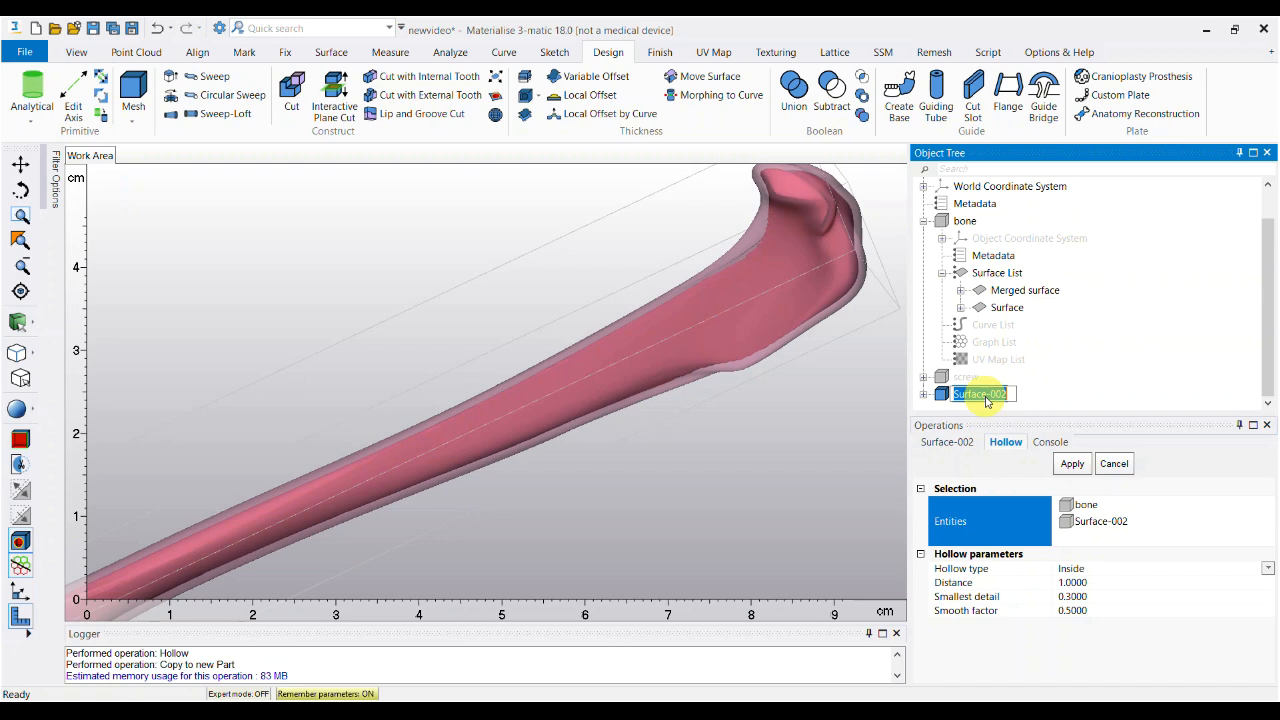
left_click(1174, 391)
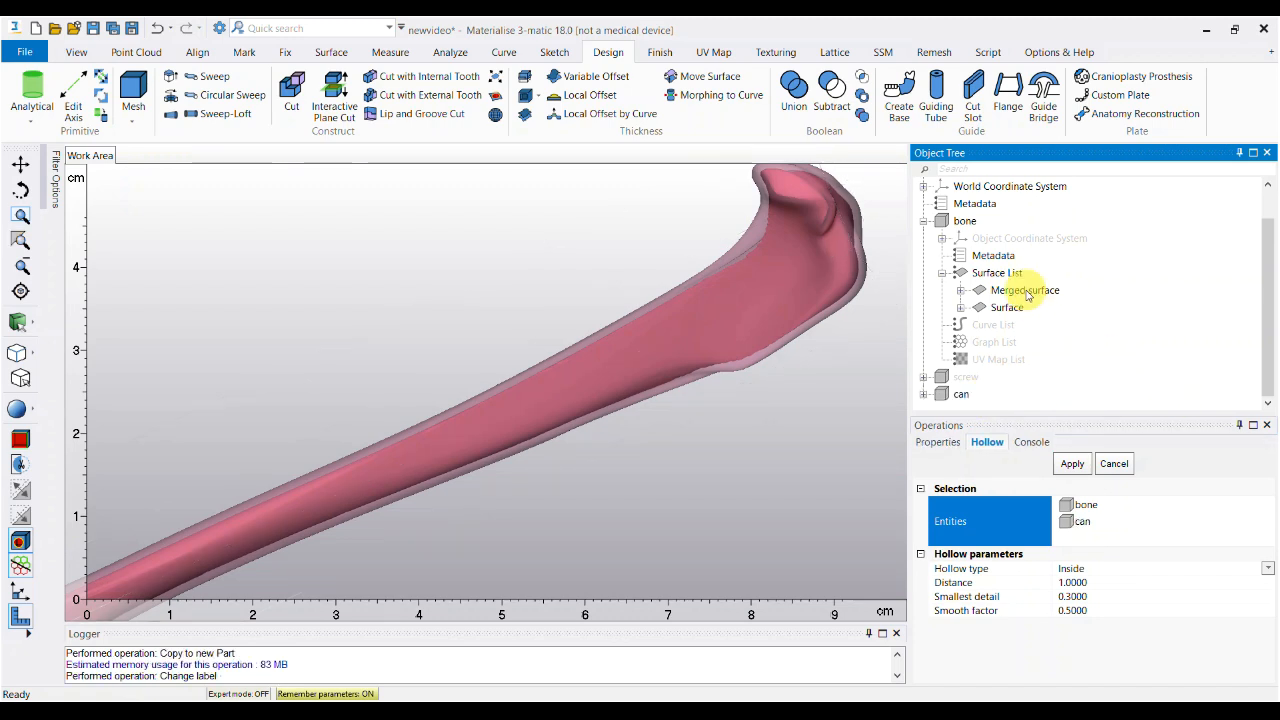
left_click(964, 221)
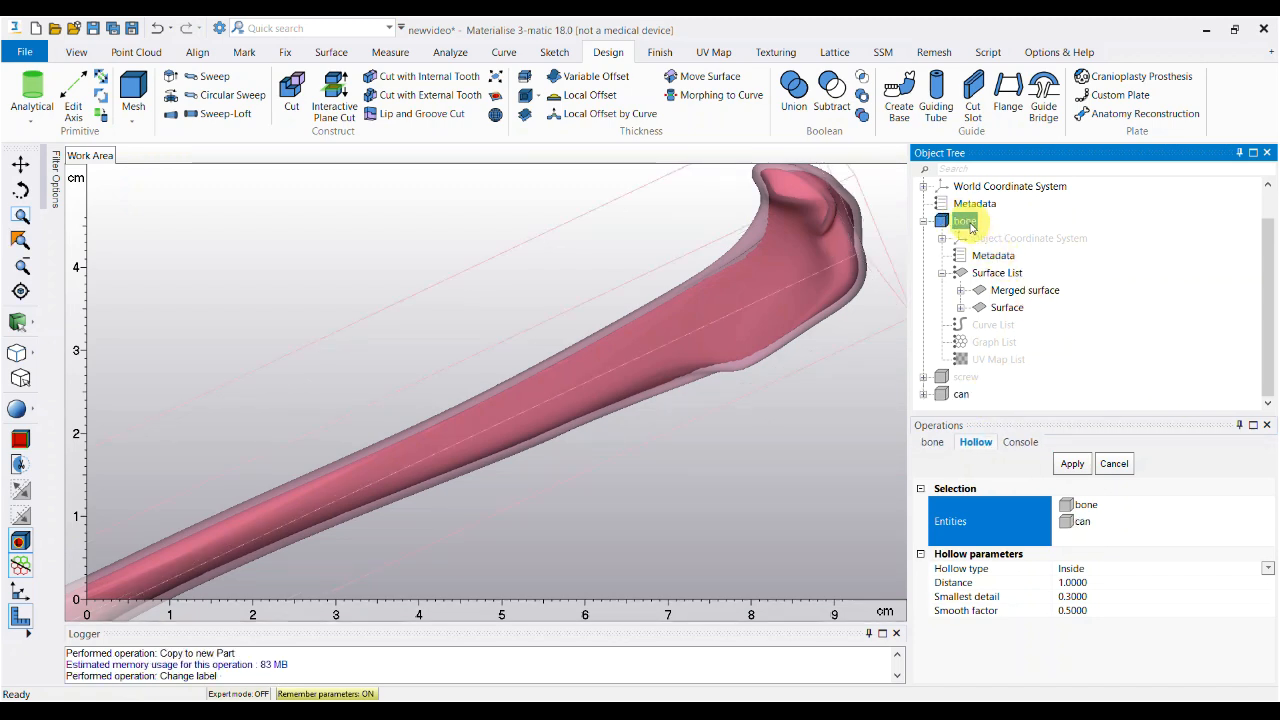
type("cor")
left_click(1160, 322)
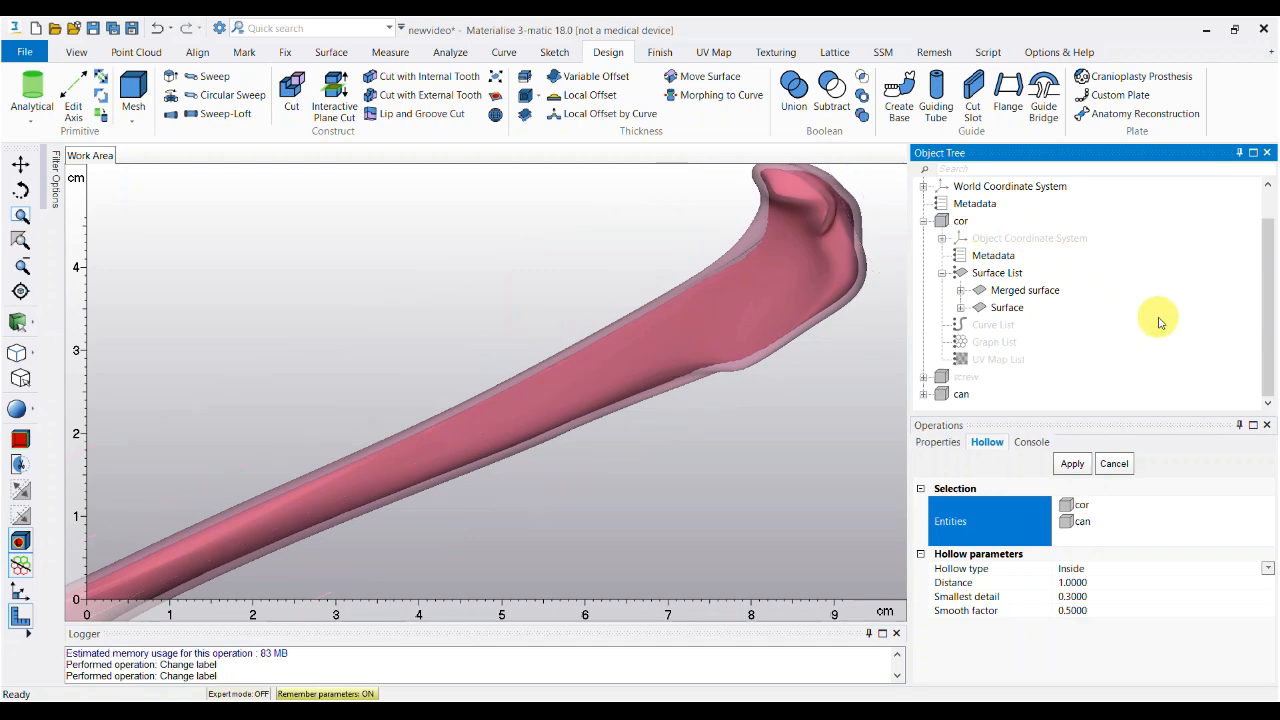
Hide the can part.
left_click(961, 394)
right_click(962, 394)
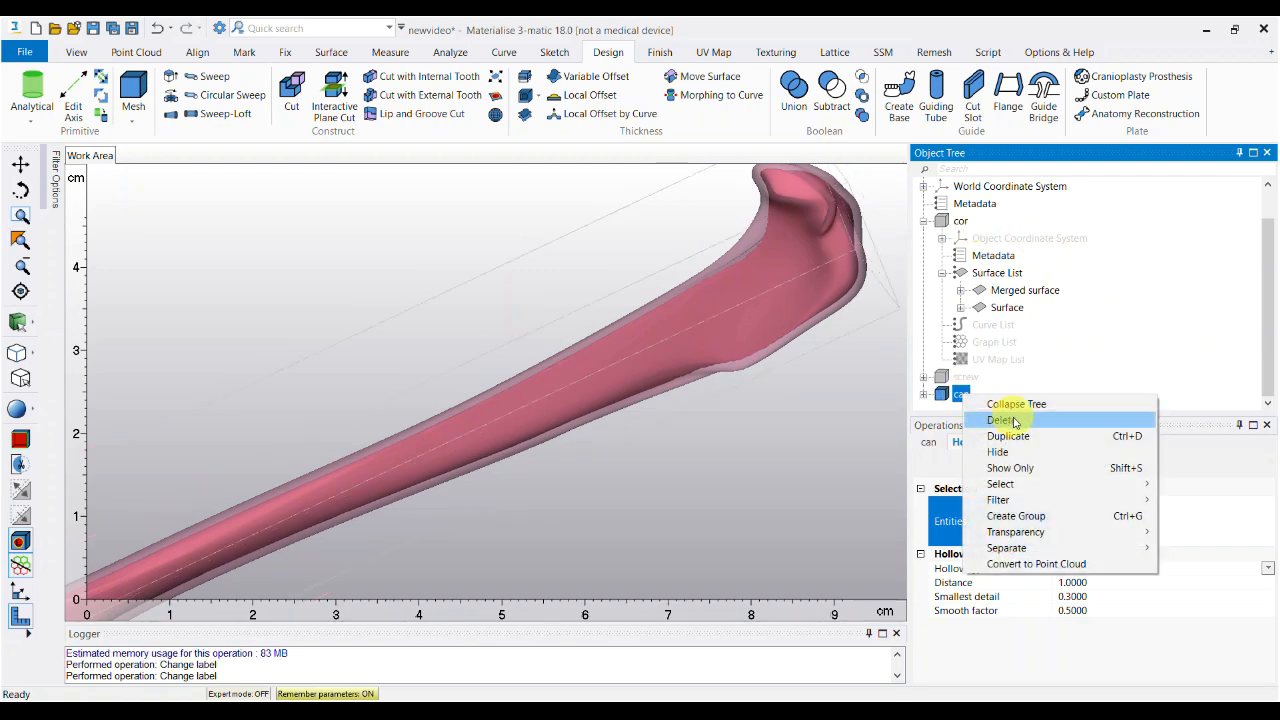
left_click(998, 452)
Show Standard Section - Z to cut through the hollow cor part.
right_click_drag(726, 423, 790, 368)
scroll(1058, 292, "up", 1)
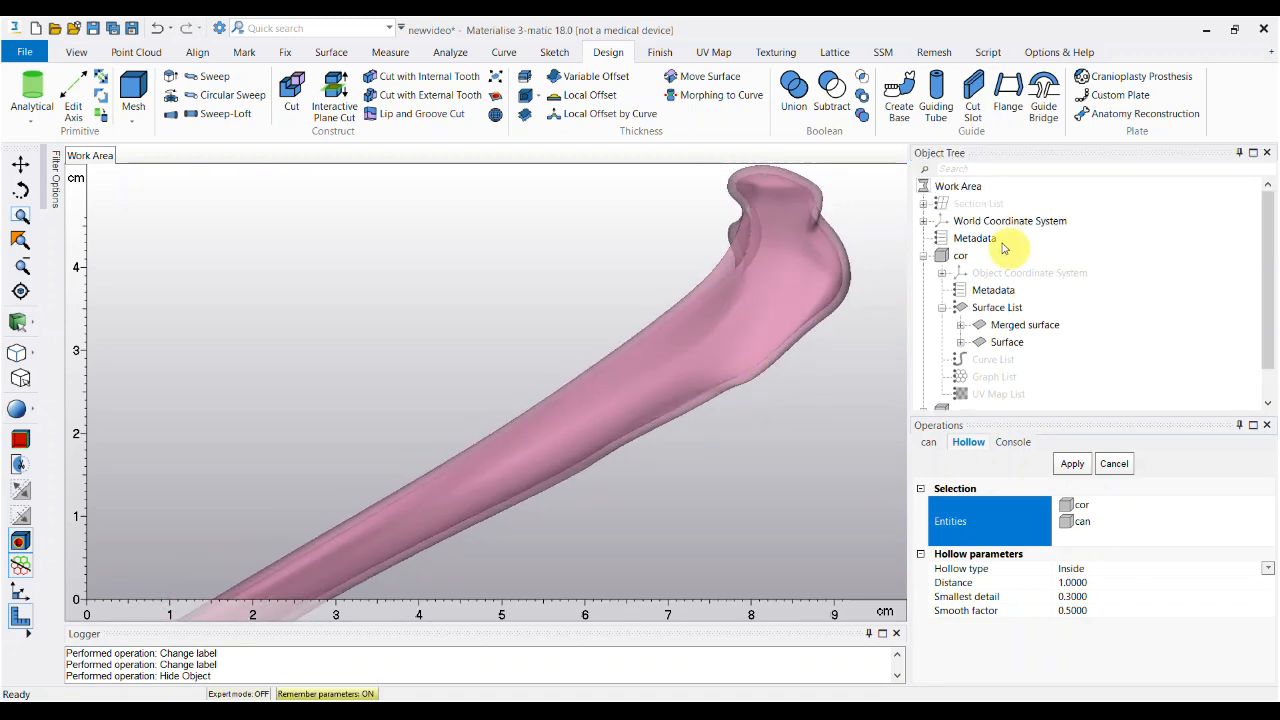
left_click(924, 203)
right_click(1008, 255)
left_click(1052, 296)
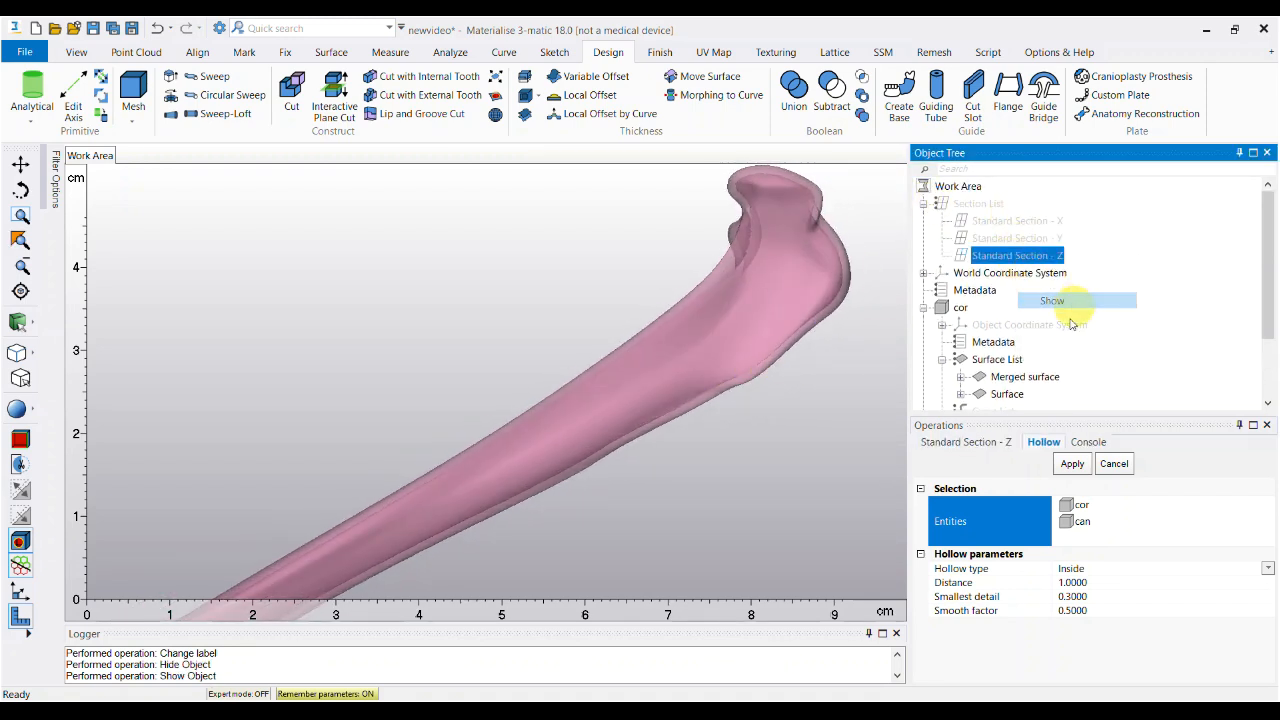
scroll(705, 377, "up", 4)
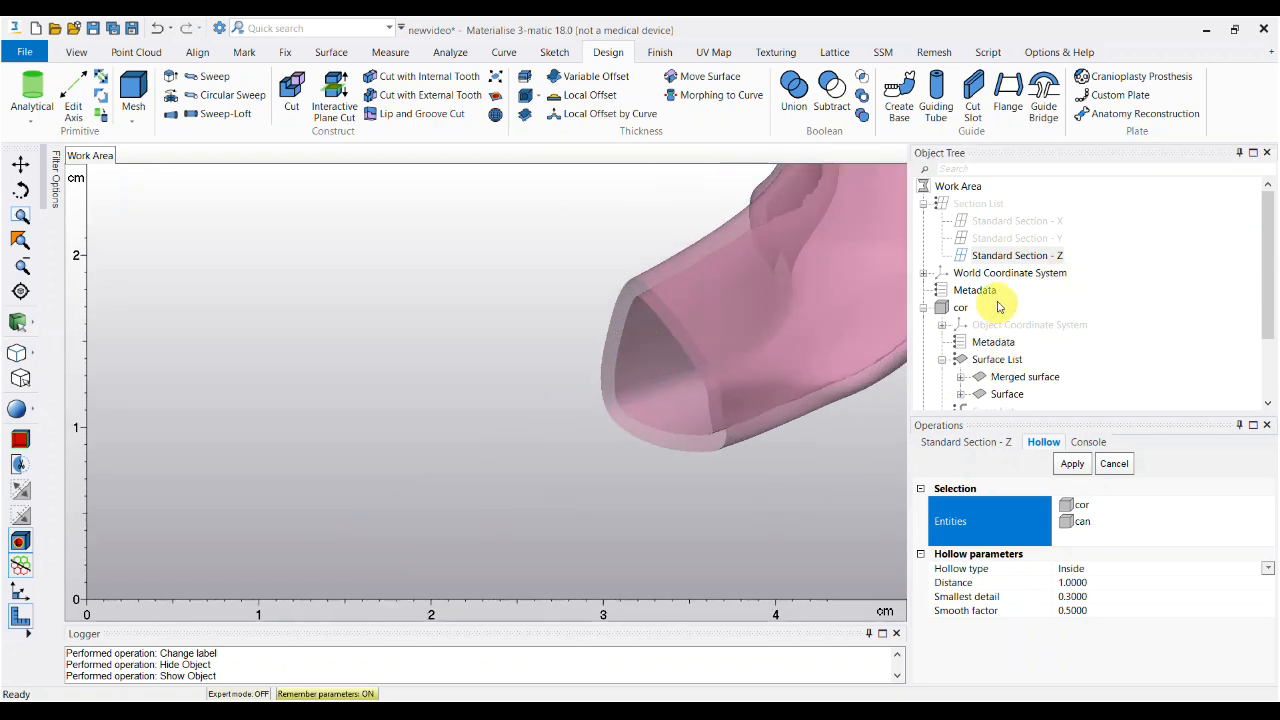
Make the cor part opaque and examine its wall at the Z section cut.
scroll(998, 352, "down", 1)
scroll(998, 354, "down", 1)
right_click(960, 221)
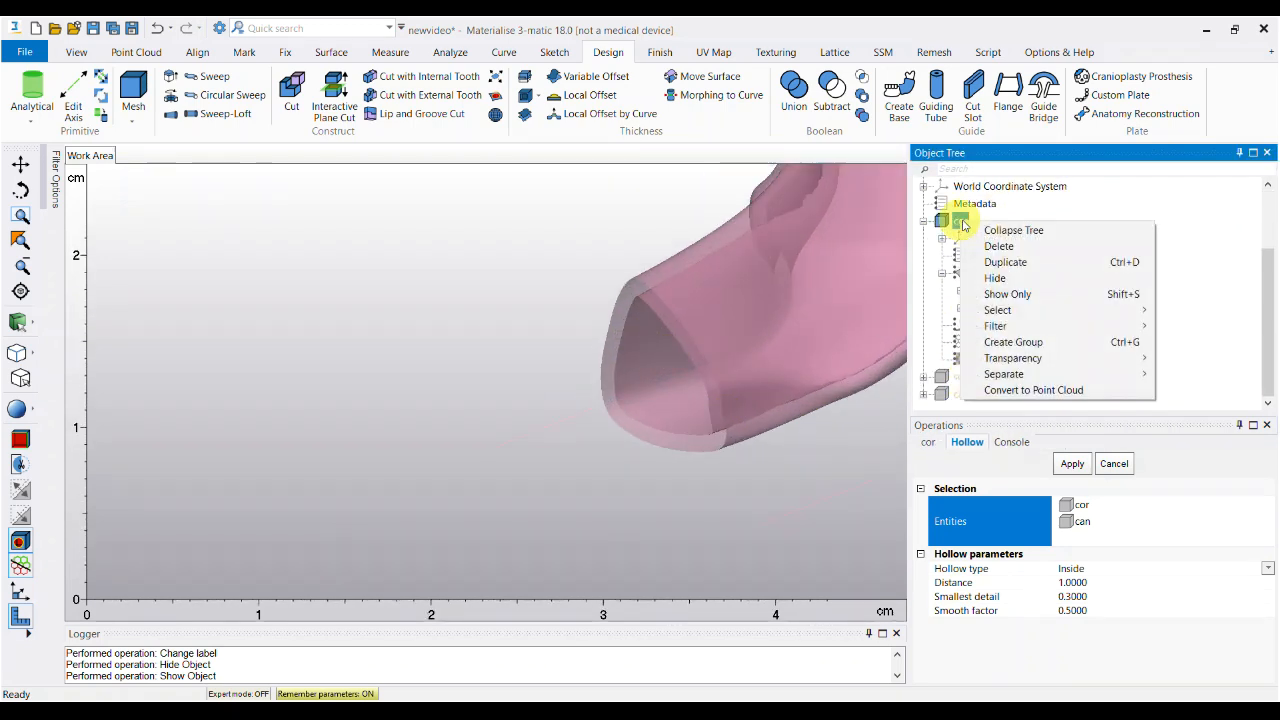
mouse_move(1101, 362)
left_click(1175, 358)
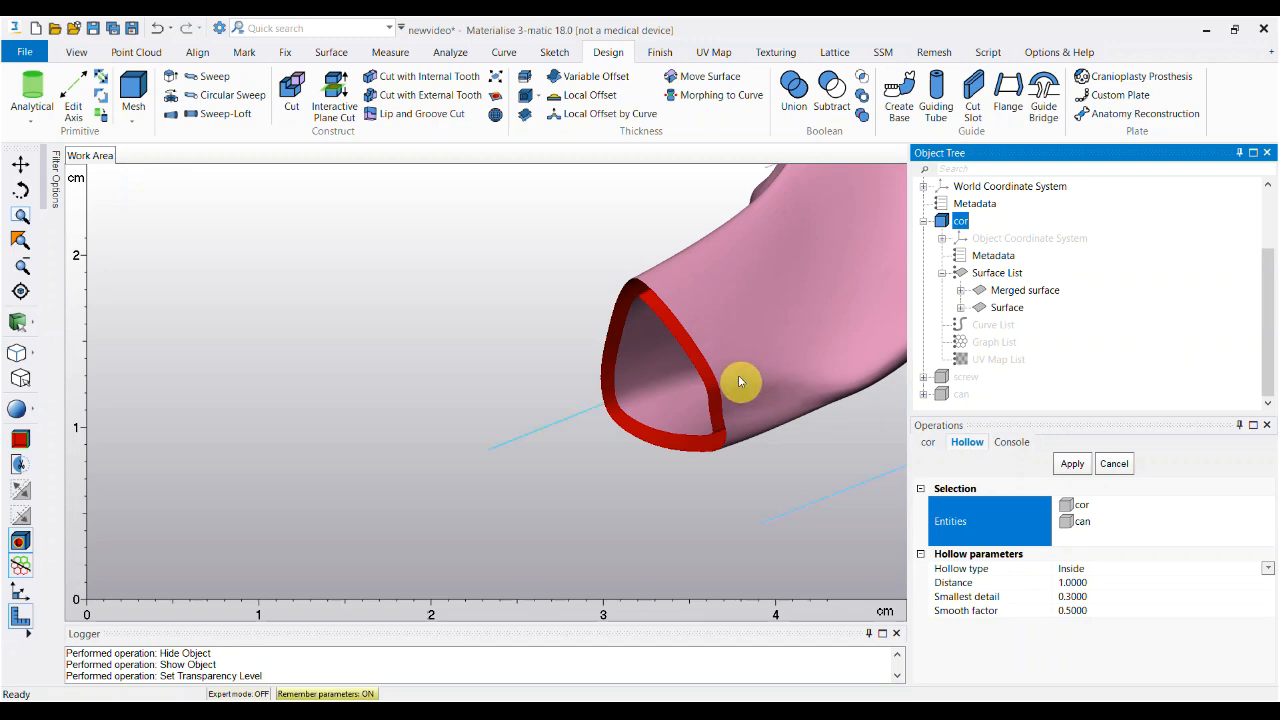
right_click_drag(737, 380, 814, 323)
scroll(790, 360, "up", 5)
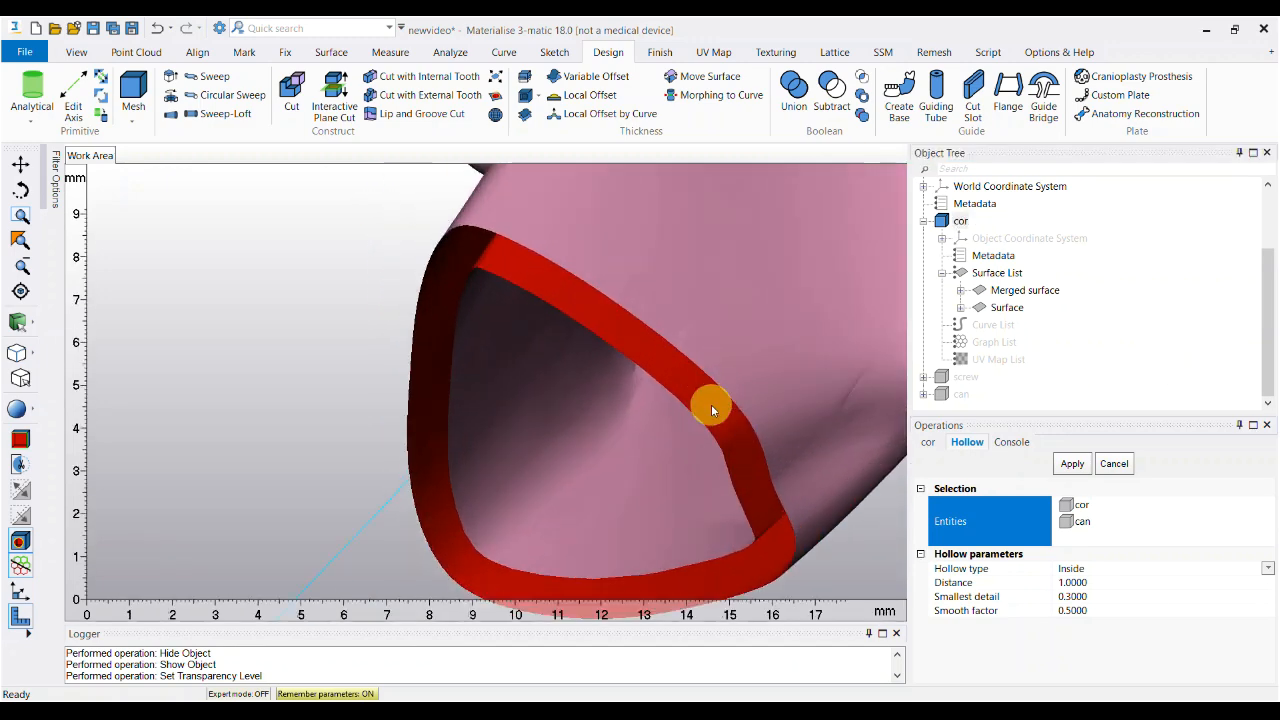
right_click_drag(706, 399, 709, 405)
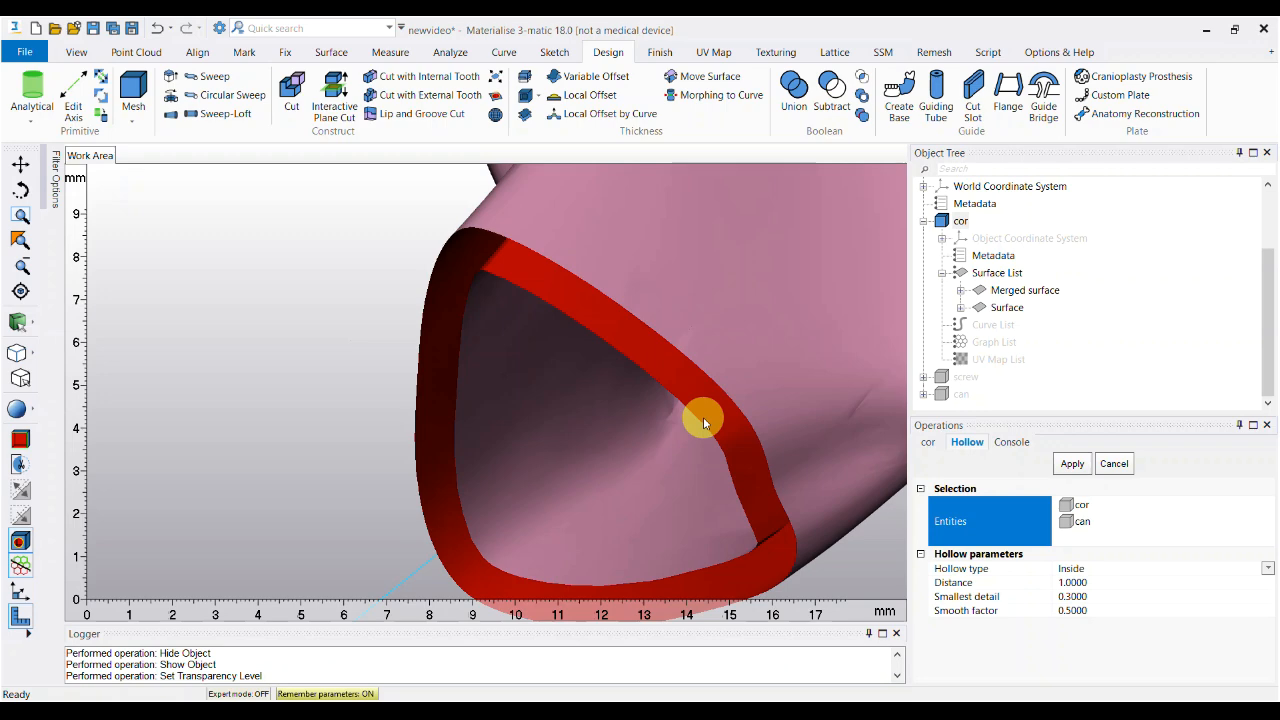
right_click_drag(703, 417, 691, 443)
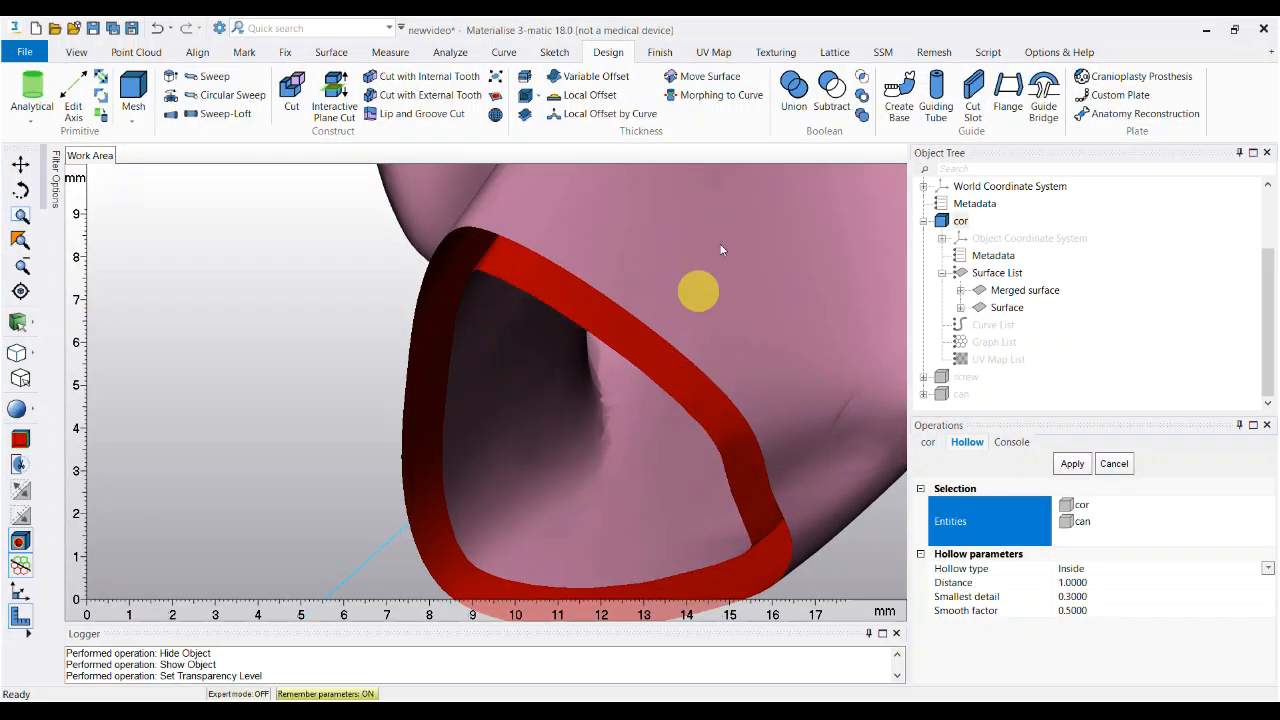
left_click(933, 52)
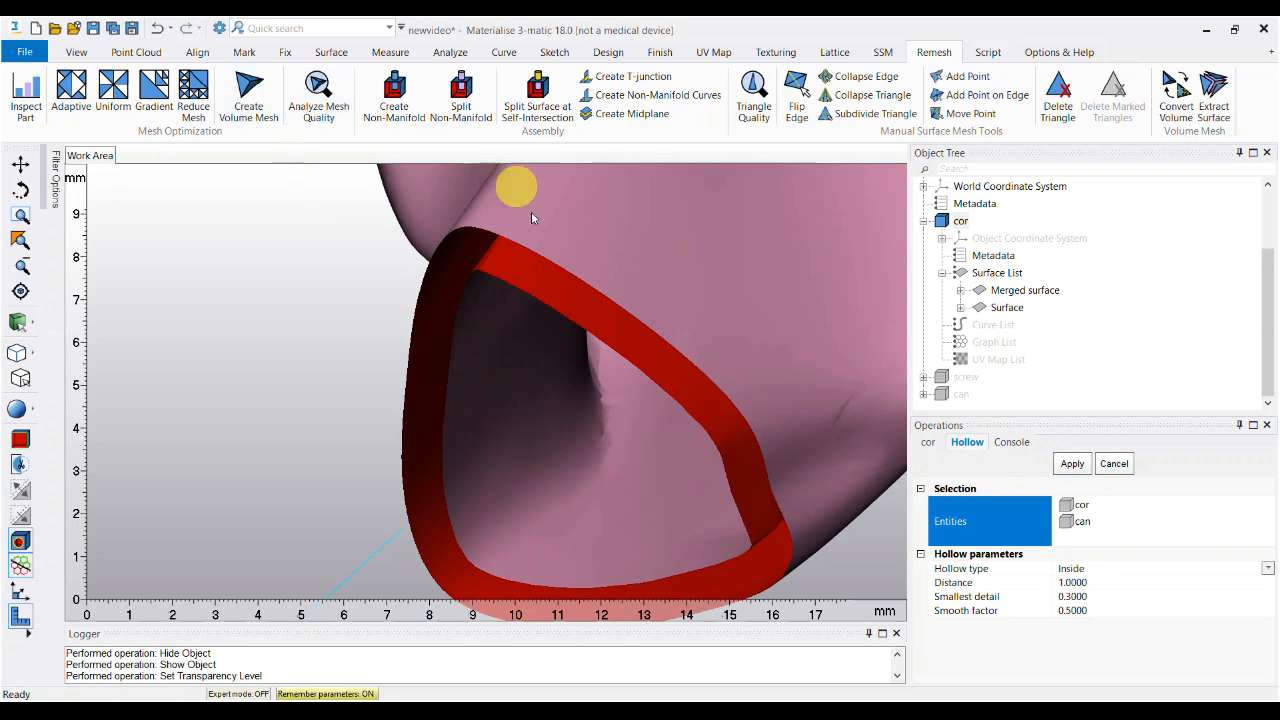
right_click_drag(614, 365, 717, 460)
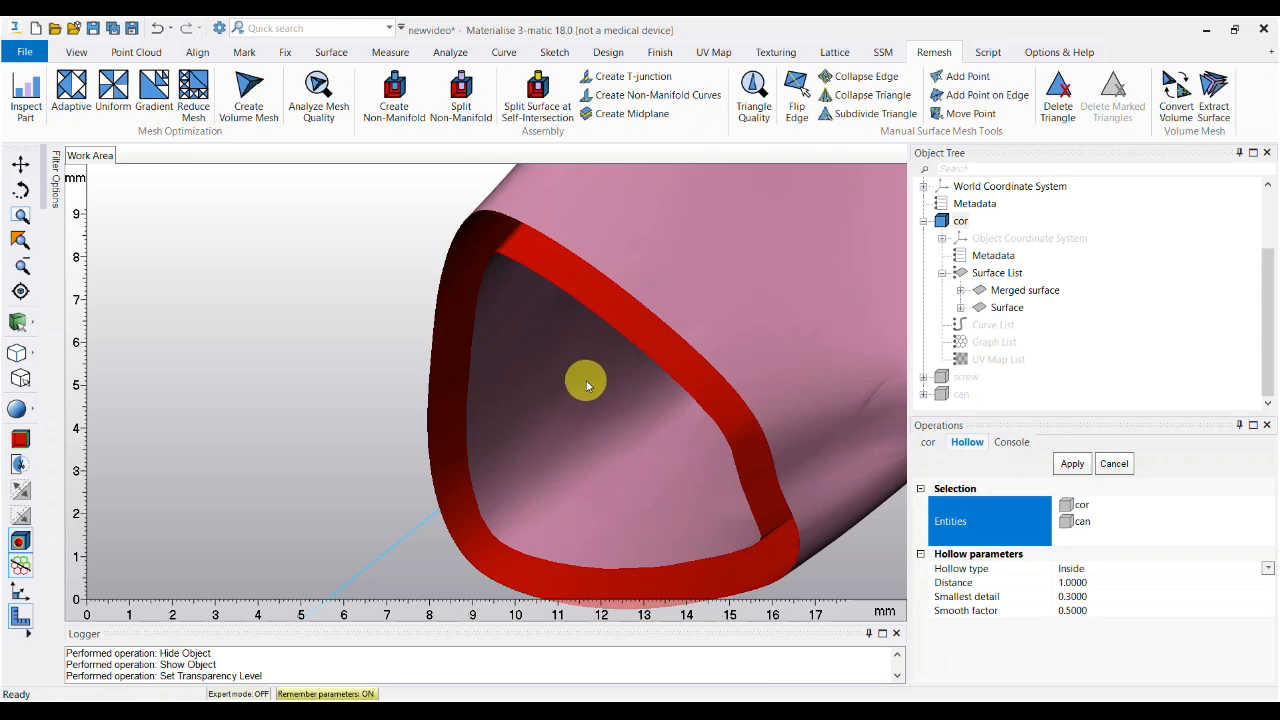
left_click(606, 52)
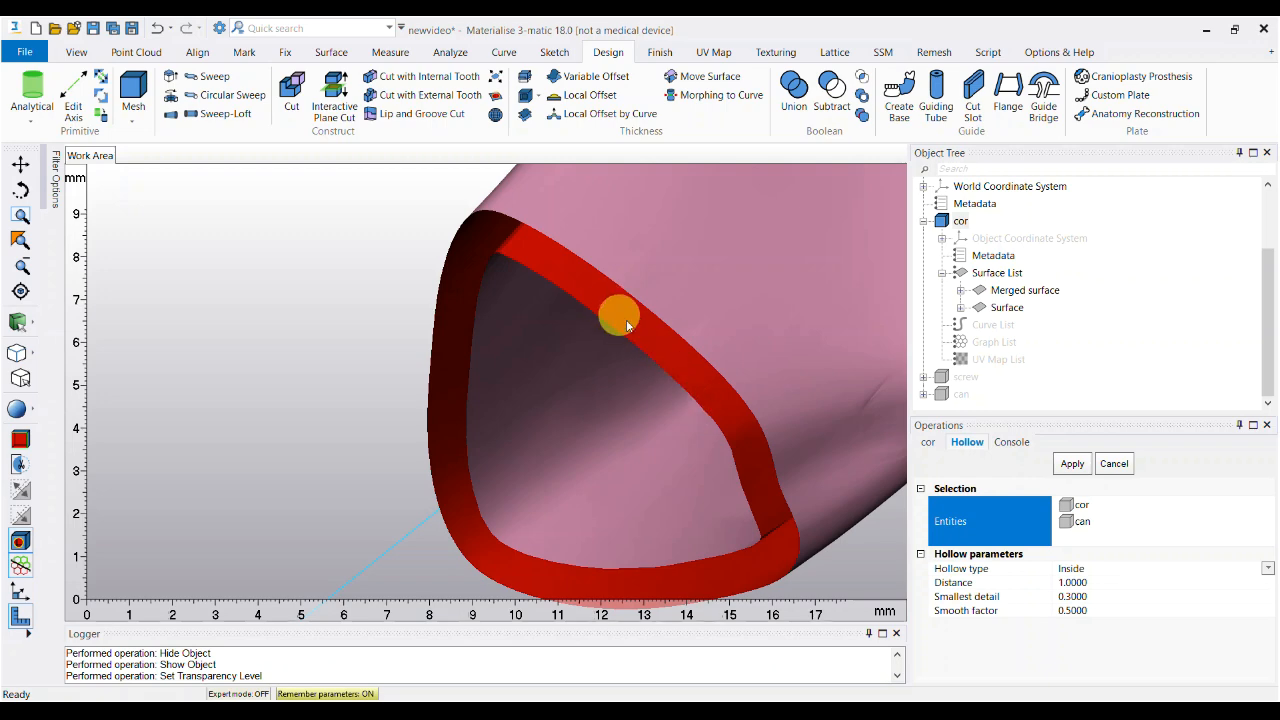
mouse_move(687, 431)
right_mouse_down()
mouse_move(689, 417)
mouse_move(695, 431)
right_mouse_up()
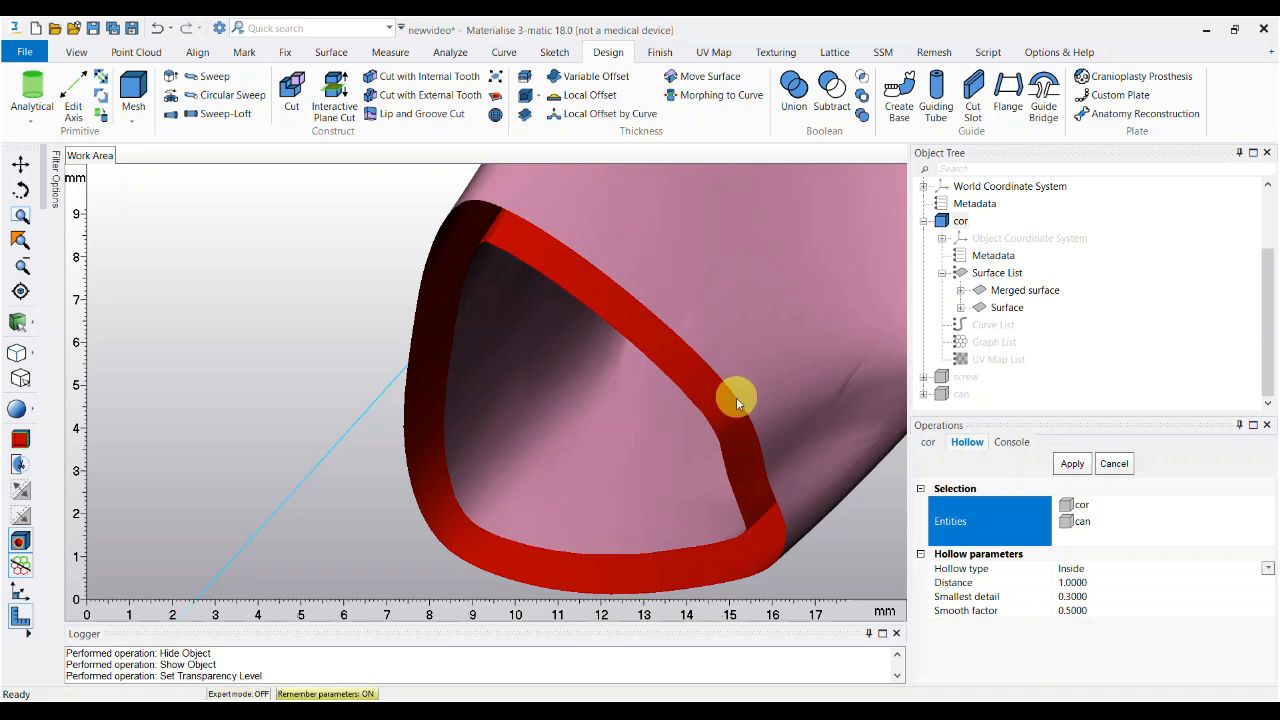
Hide Standard Section - Z to display the whole cor part and collapse the section list.
right_click(1060, 256)
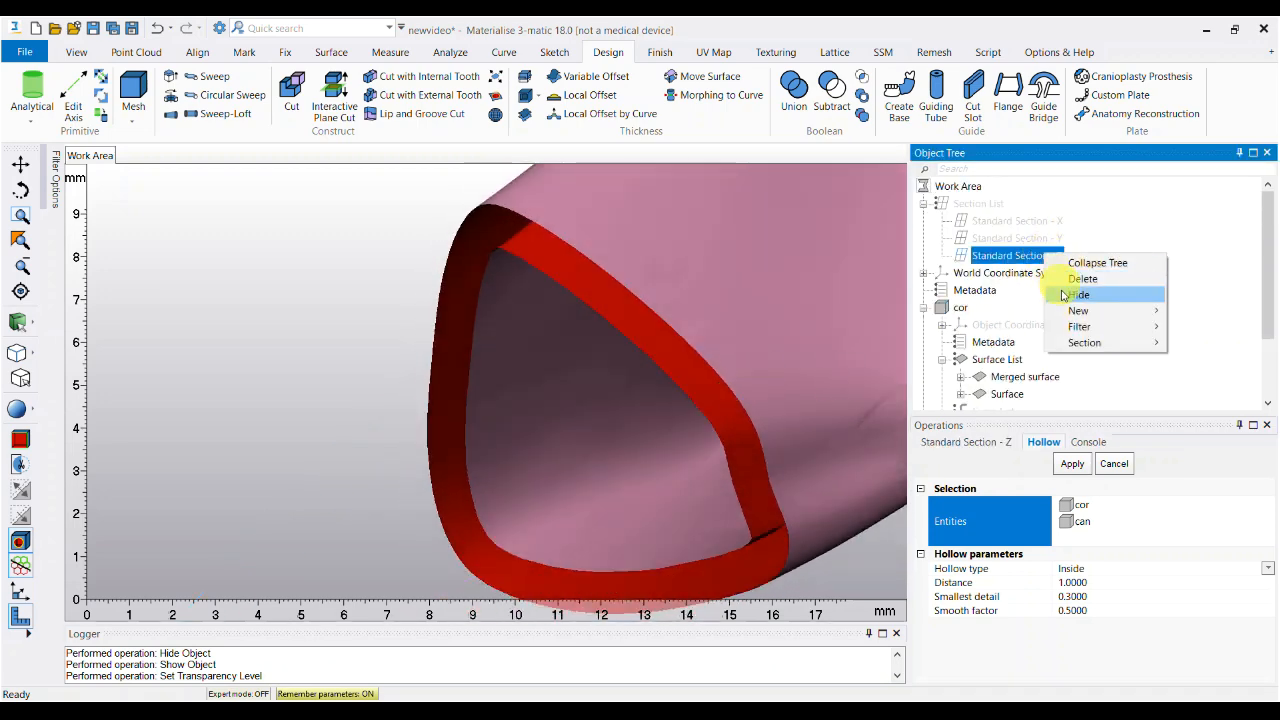
left_click(1073, 296)
scroll(704, 362, "down", 4)
right_click_drag(704, 362, 646, 406)
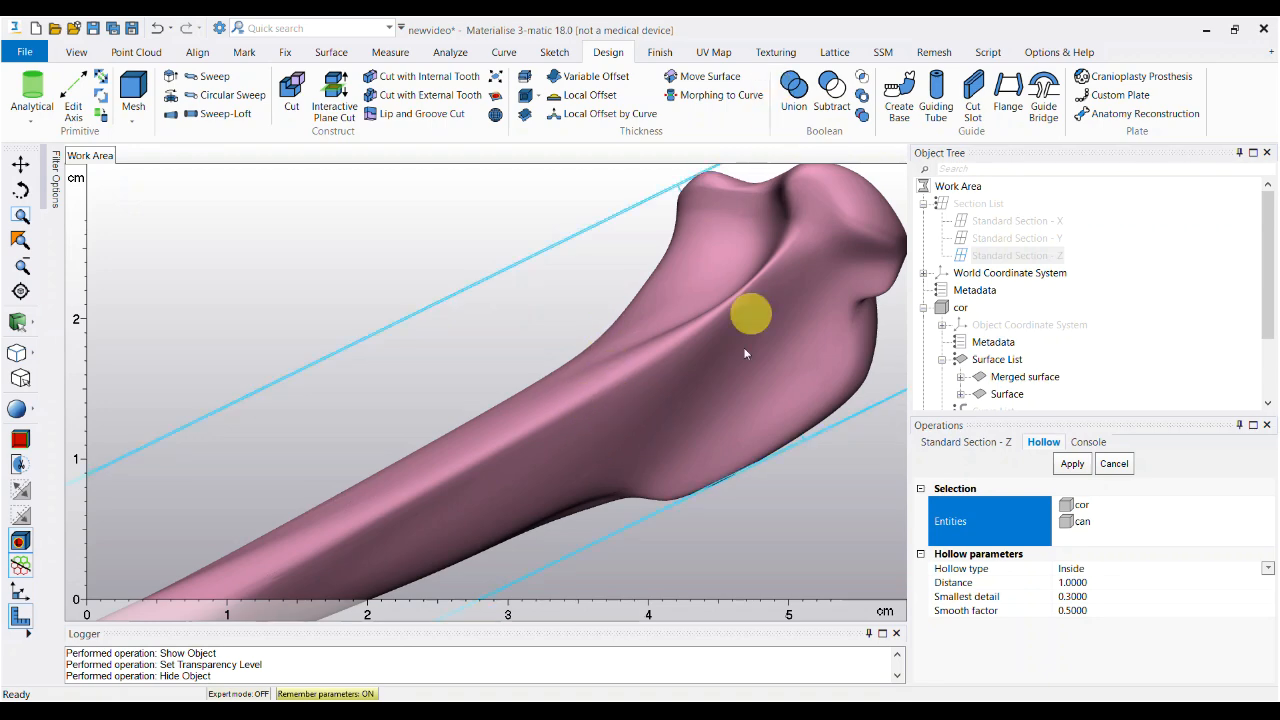
right_click_drag(637, 410, 837, 286)
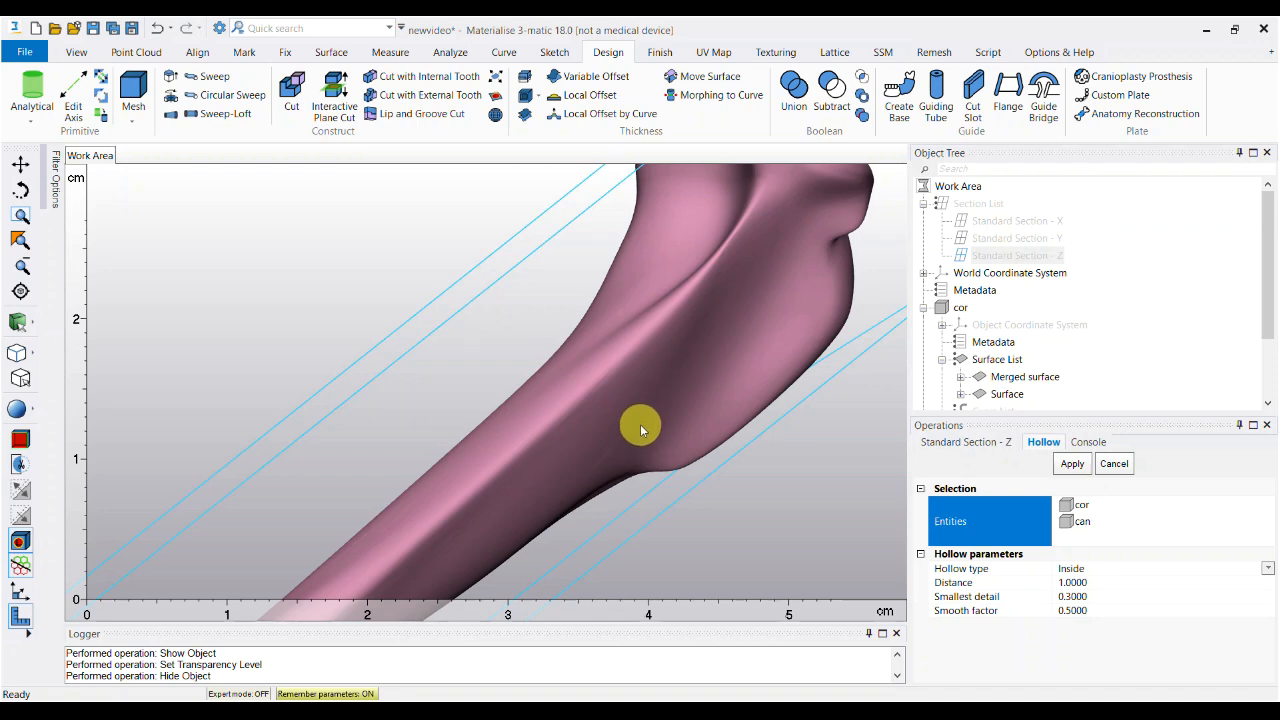
right_click_drag(640, 428, 560, 390)
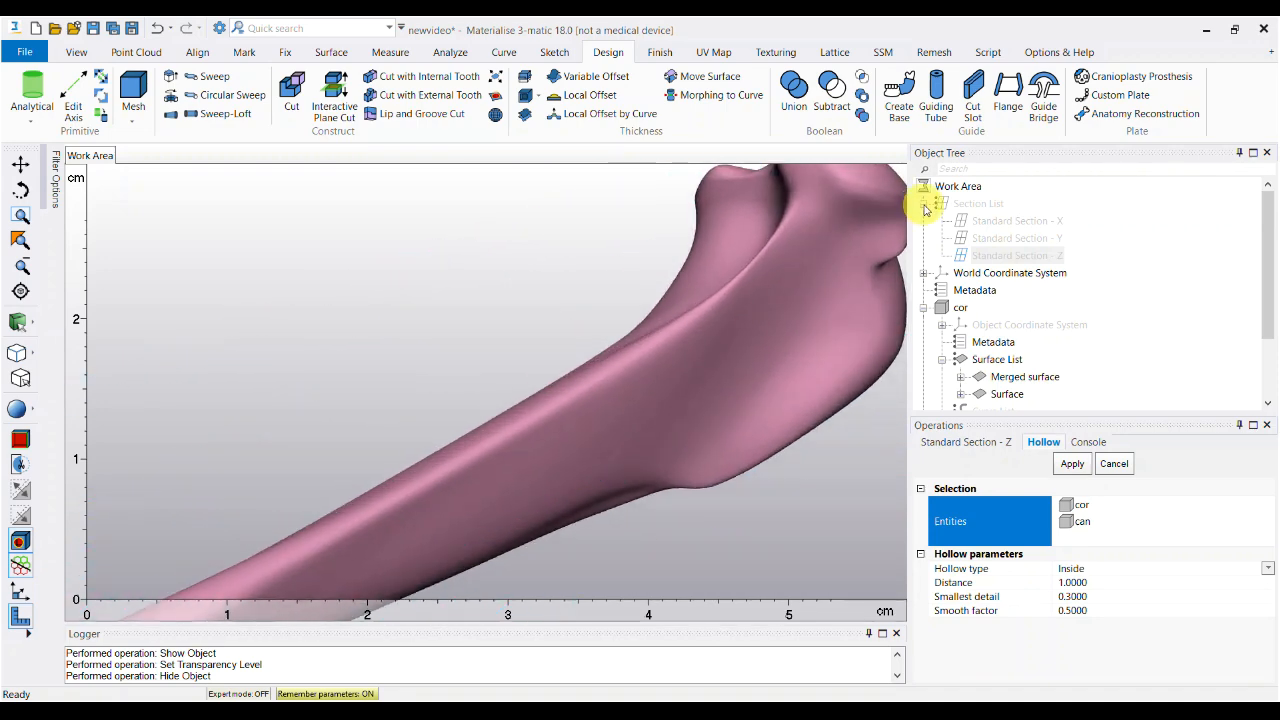
left_click(923, 203)
scroll(1027, 395, "down", 1)
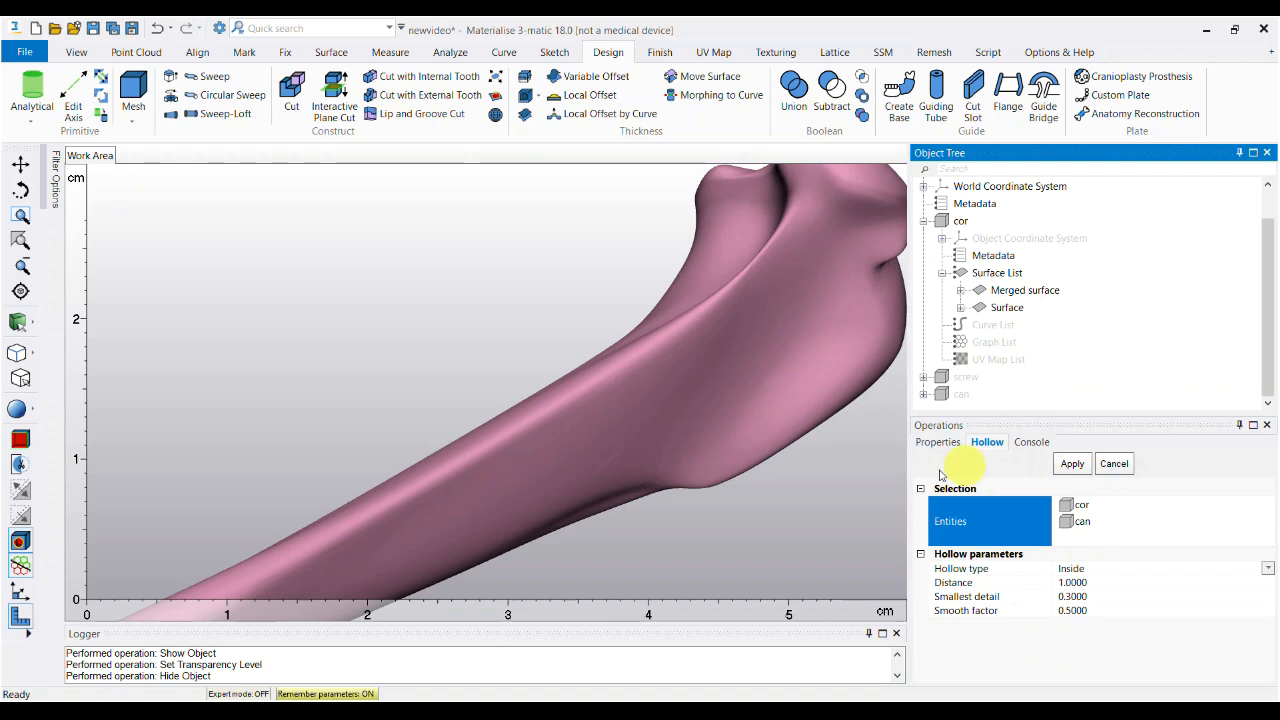
Subtract the screw from the cor part with a Boolean Subtraction, leaving the clearance at 0.
left_click(831, 88)
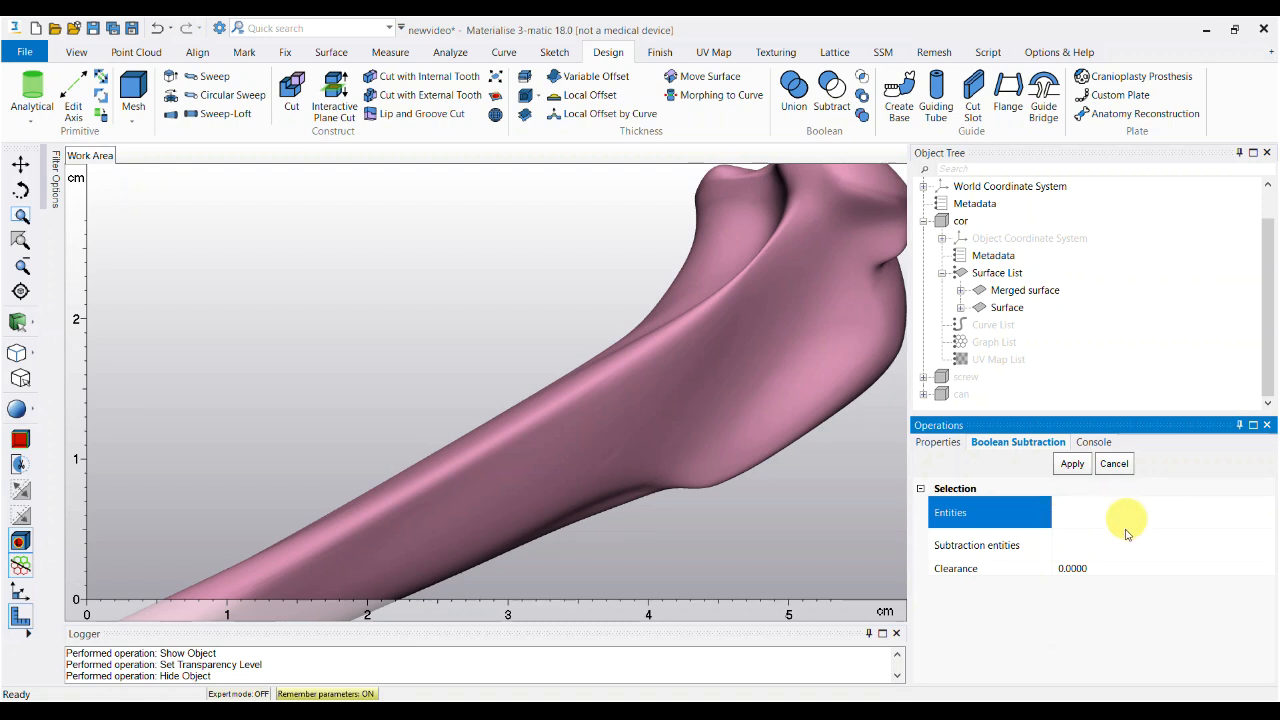
left_click(924, 221)
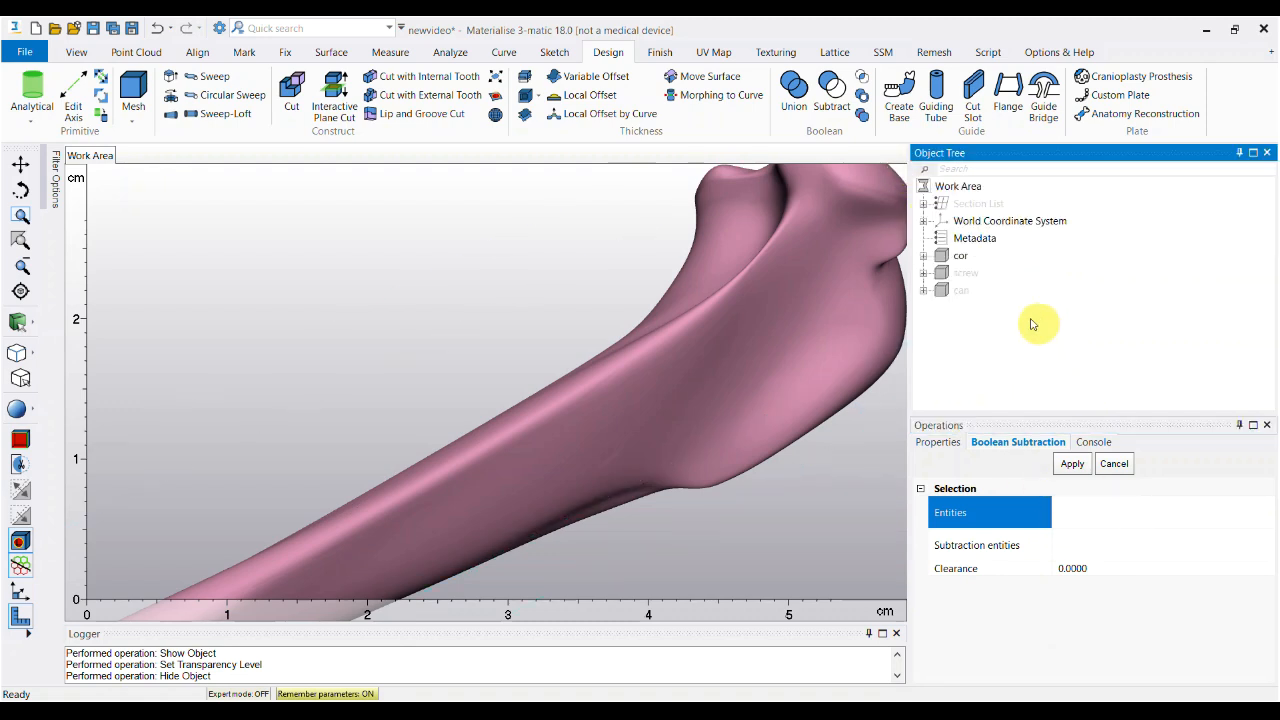
left_click(961, 257)
left_click(1056, 560)
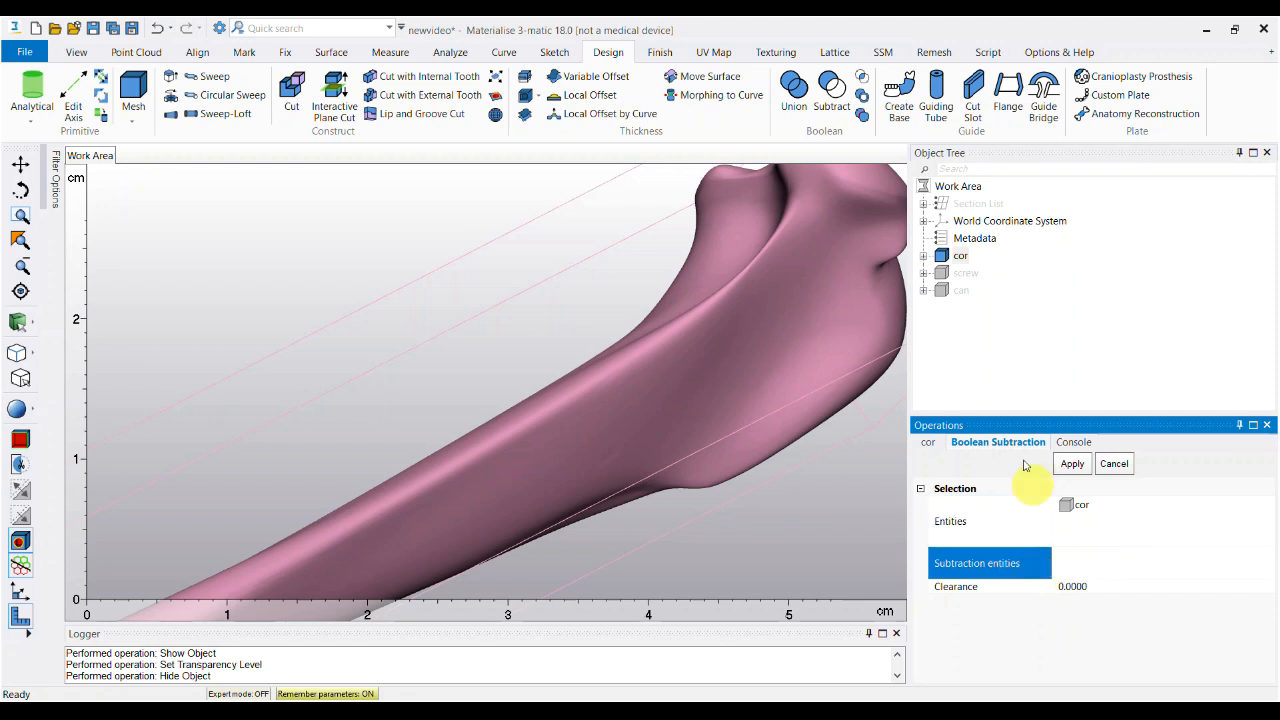
left_click(965, 274)
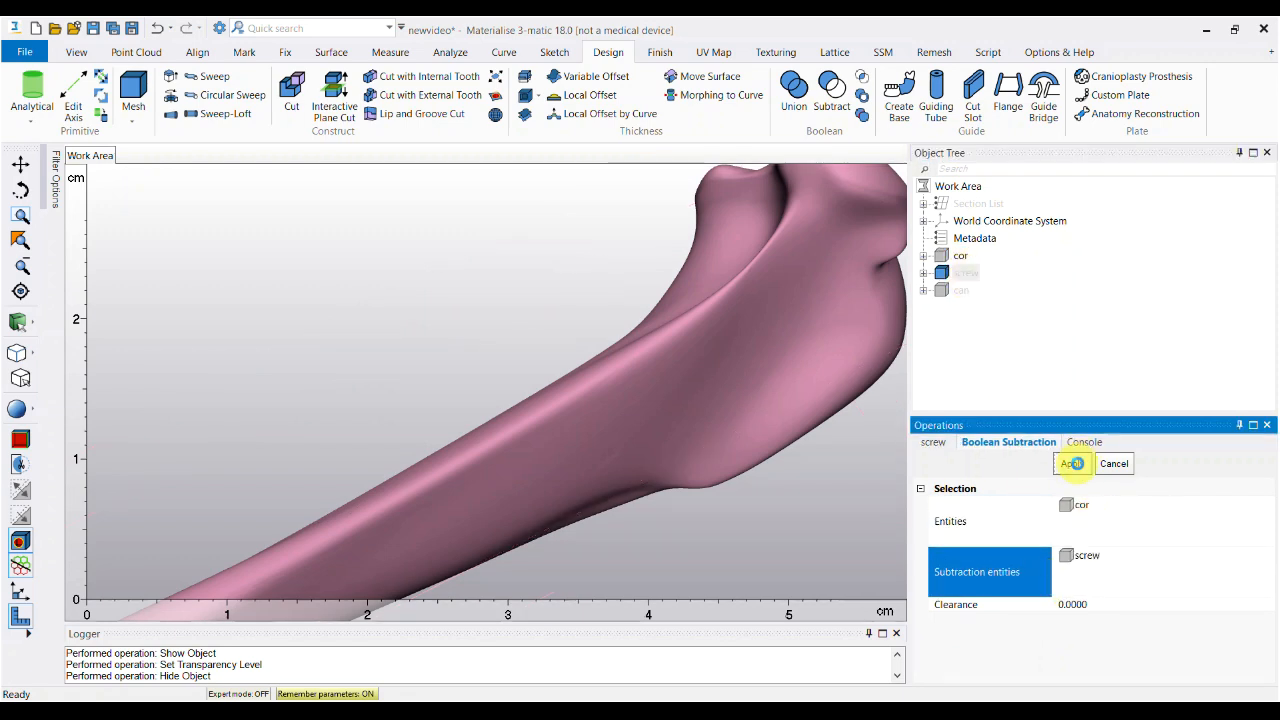
left_click(1072, 463)
Hide the original cor part and inspect the screw hole in cor_subtracted.
right_click(961, 257)
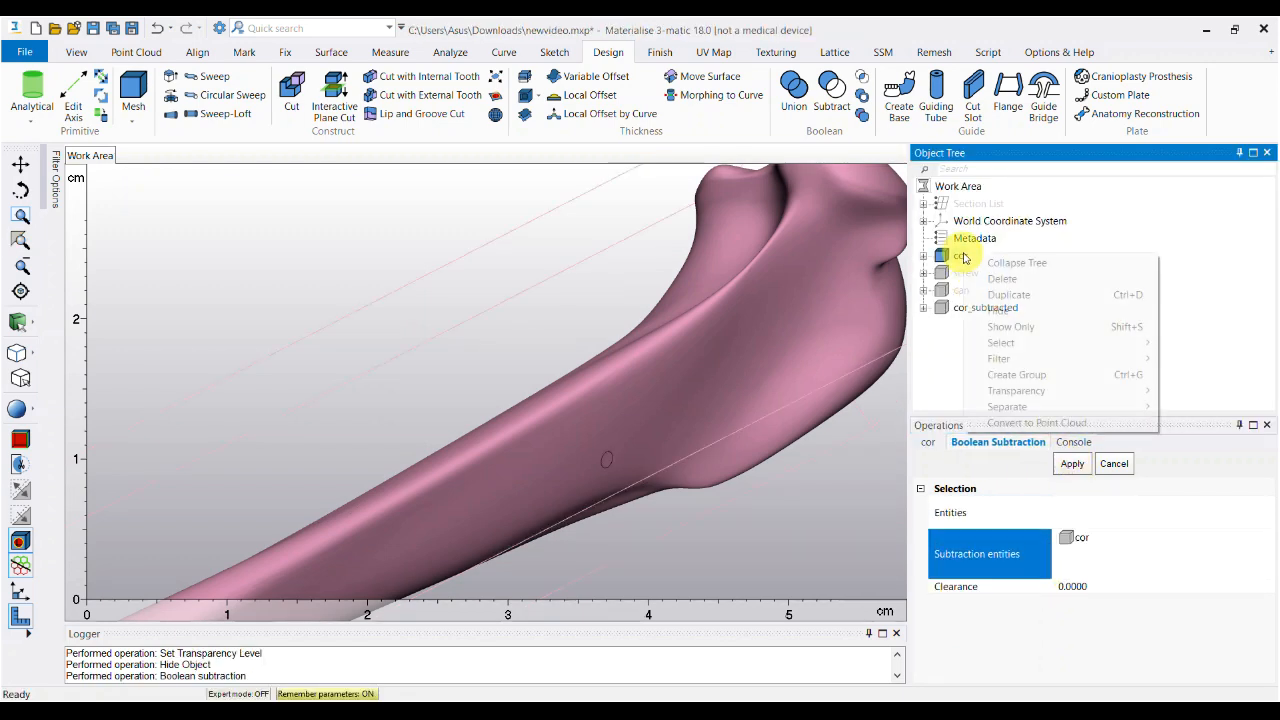
left_click(990, 314)
scroll(606, 420, "up", 10)
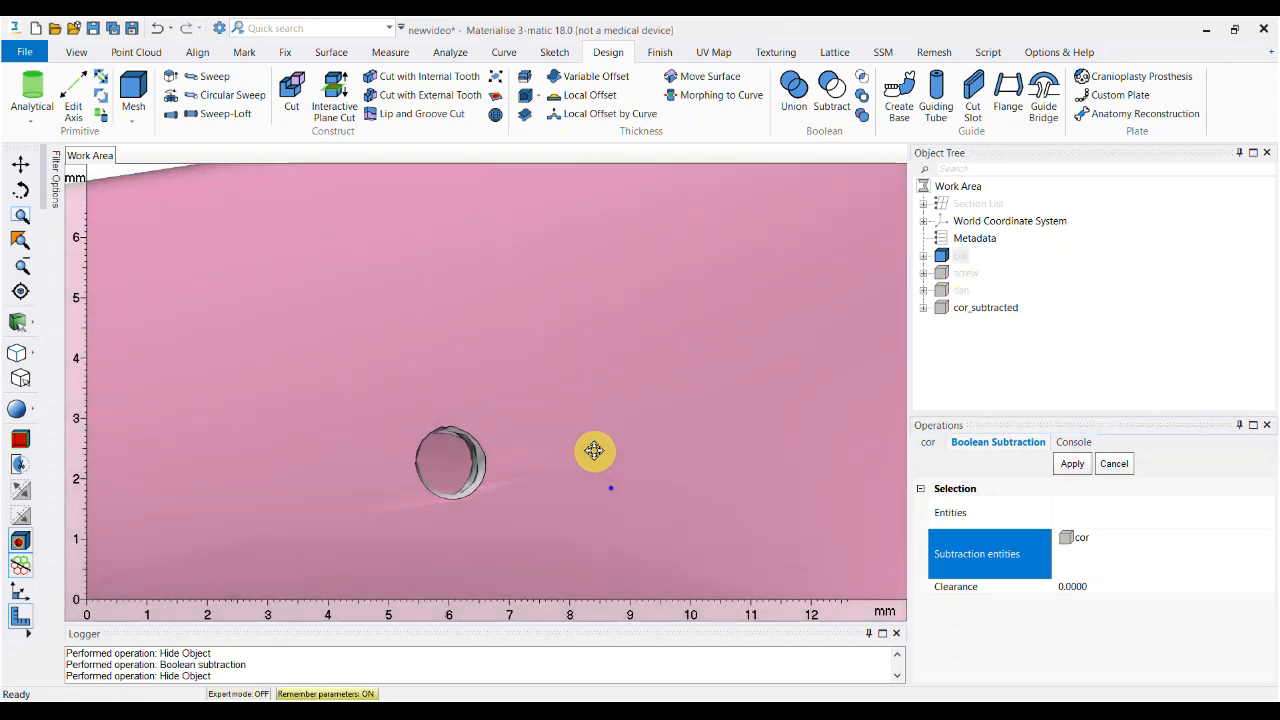
right_click_drag(594, 451, 680, 409)
Set cor_subtracted to medium transparency and inspect the screw hole through its wall.
right_click(1010, 309)
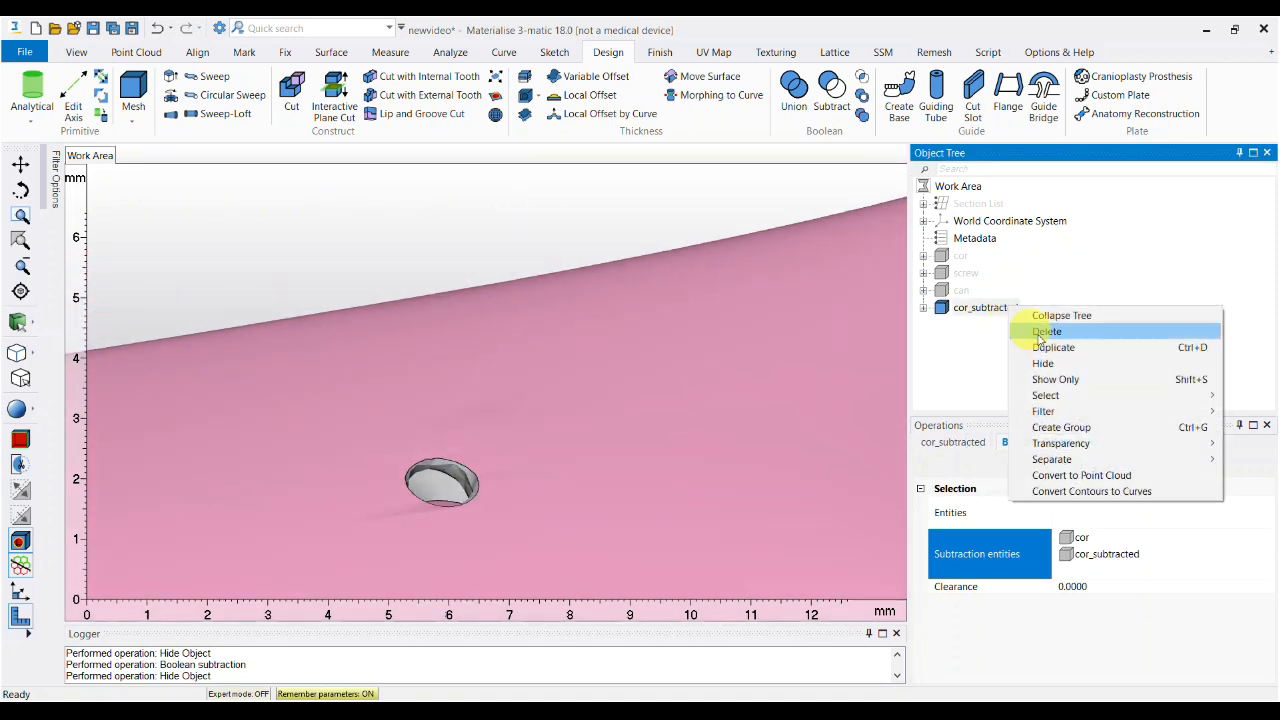
mouse_move(1158, 443)
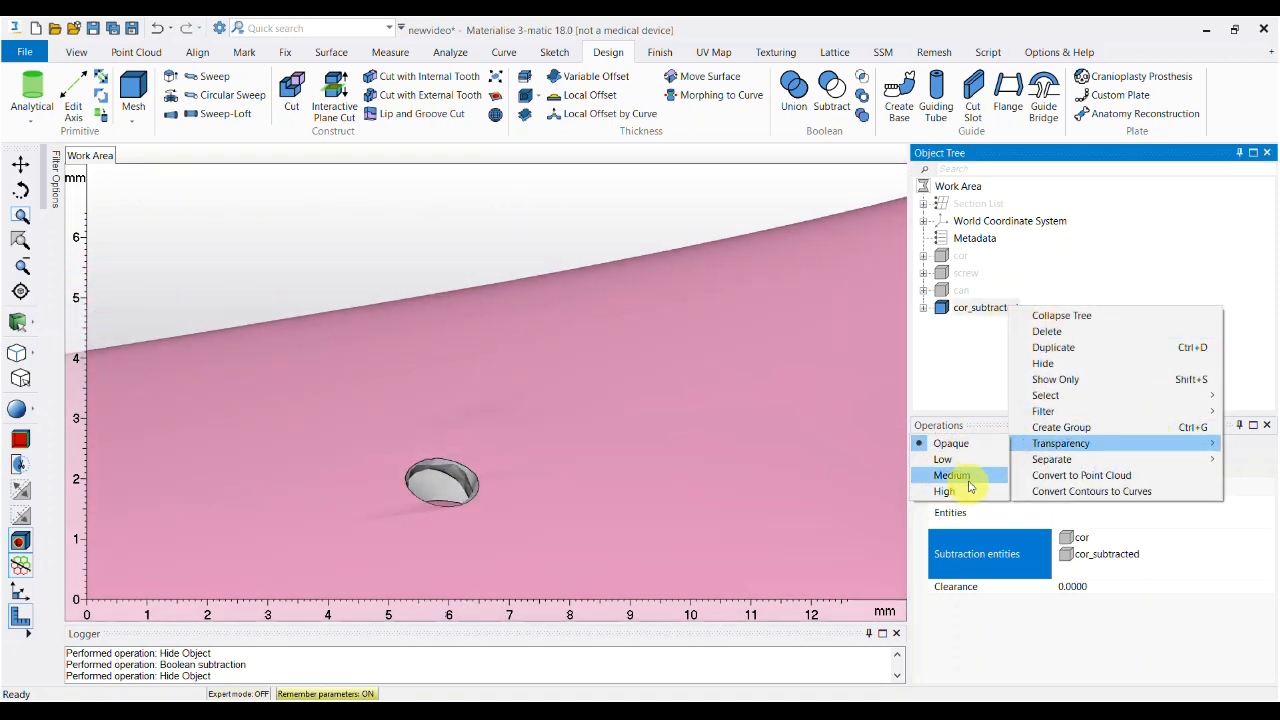
left_click(950, 476)
right_click_drag(806, 534, 673, 413)
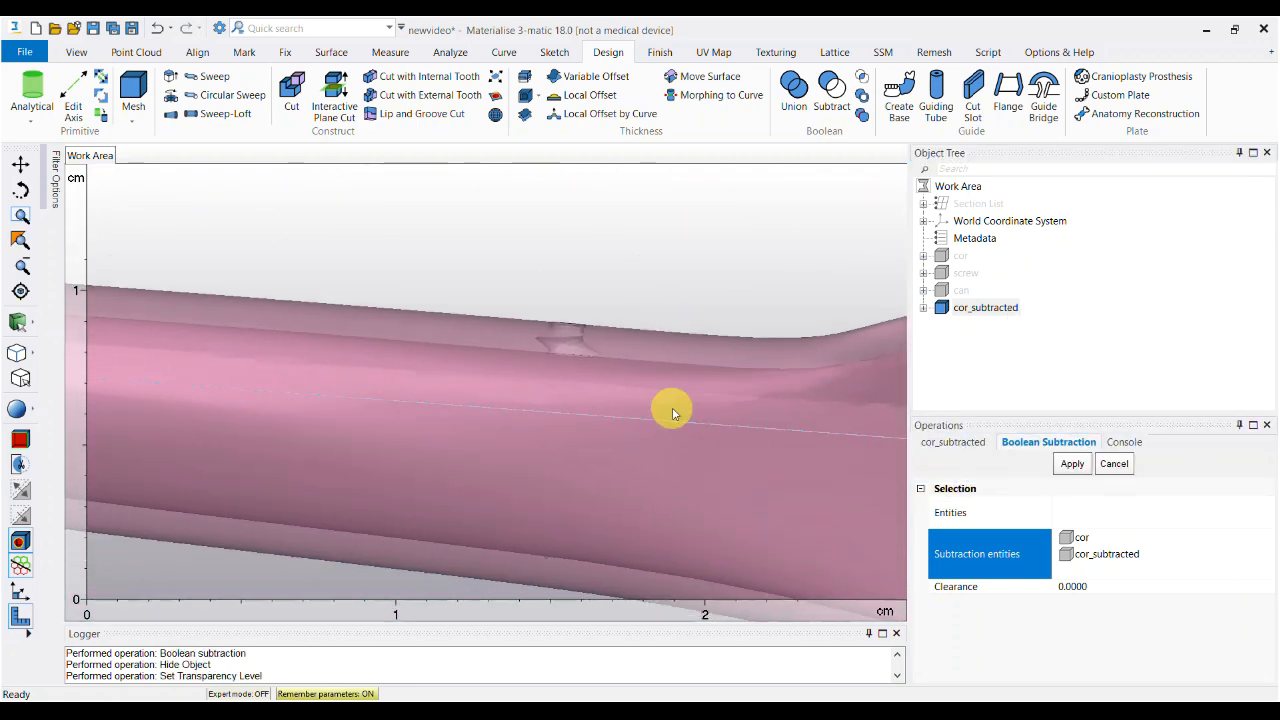
right_click_drag(600, 344, 612, 432)
Show Standard Section - Z to cut through the cor_subtracted part.
left_click(924, 203)
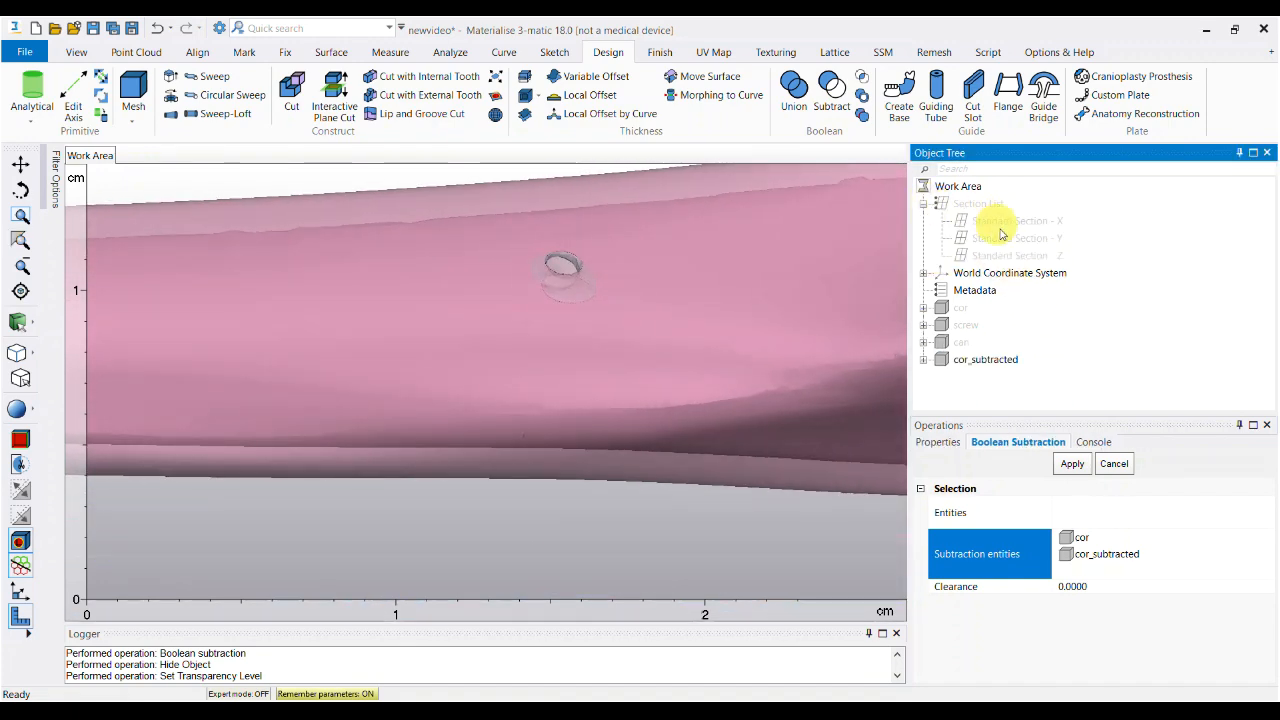
right_click(1040, 260)
left_click(1078, 314)
right_click_drag(600, 355, 823, 384)
Make cor_subtracted opaque and examine the screw hole in its wall at the Z section cut.
left_click(985, 359)
right_click(985, 360)
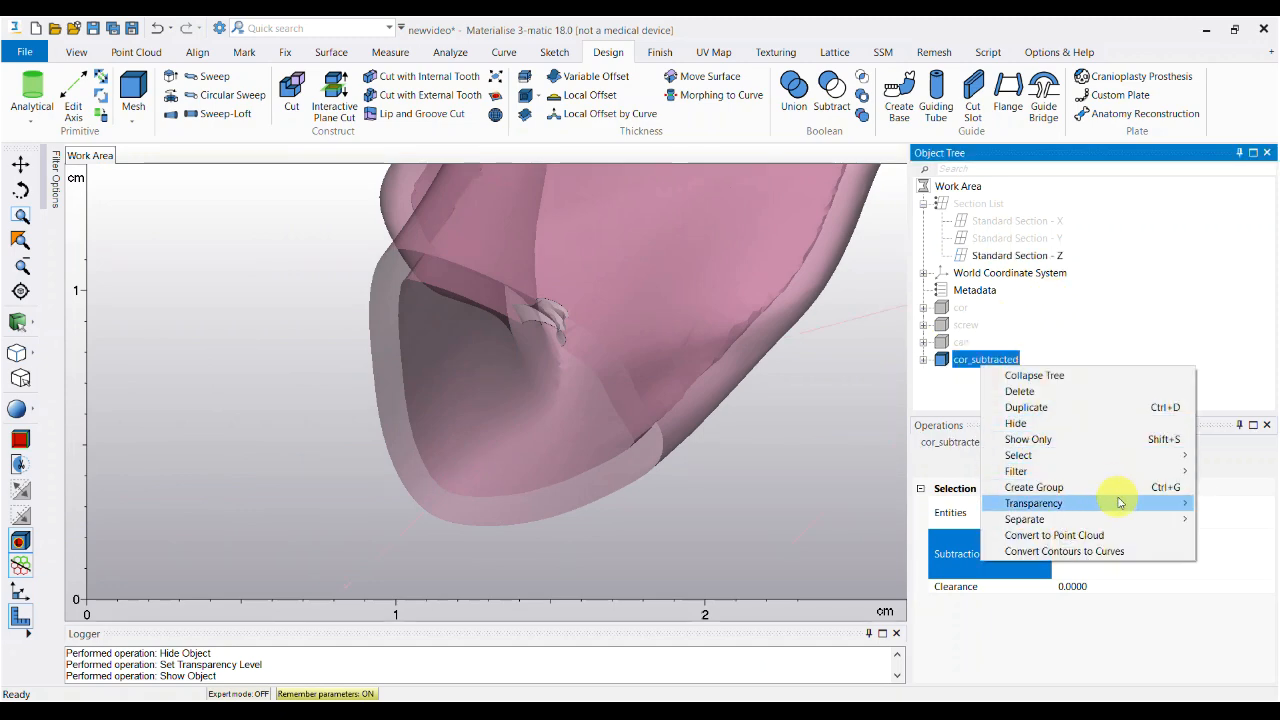
mouse_move(1075, 500)
left_click(958, 503)
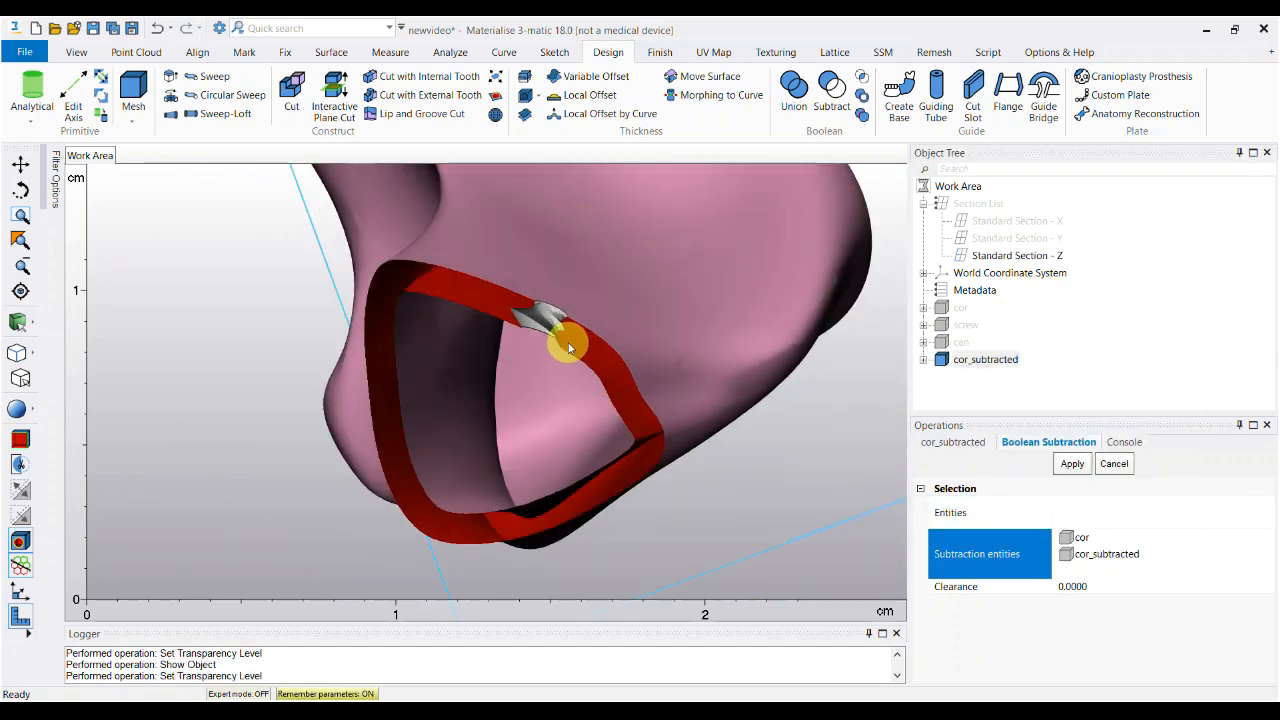
scroll(614, 389, "up", 5)
right_click_drag(576, 366, 791, 471)
scroll(580, 330, "down", 6)
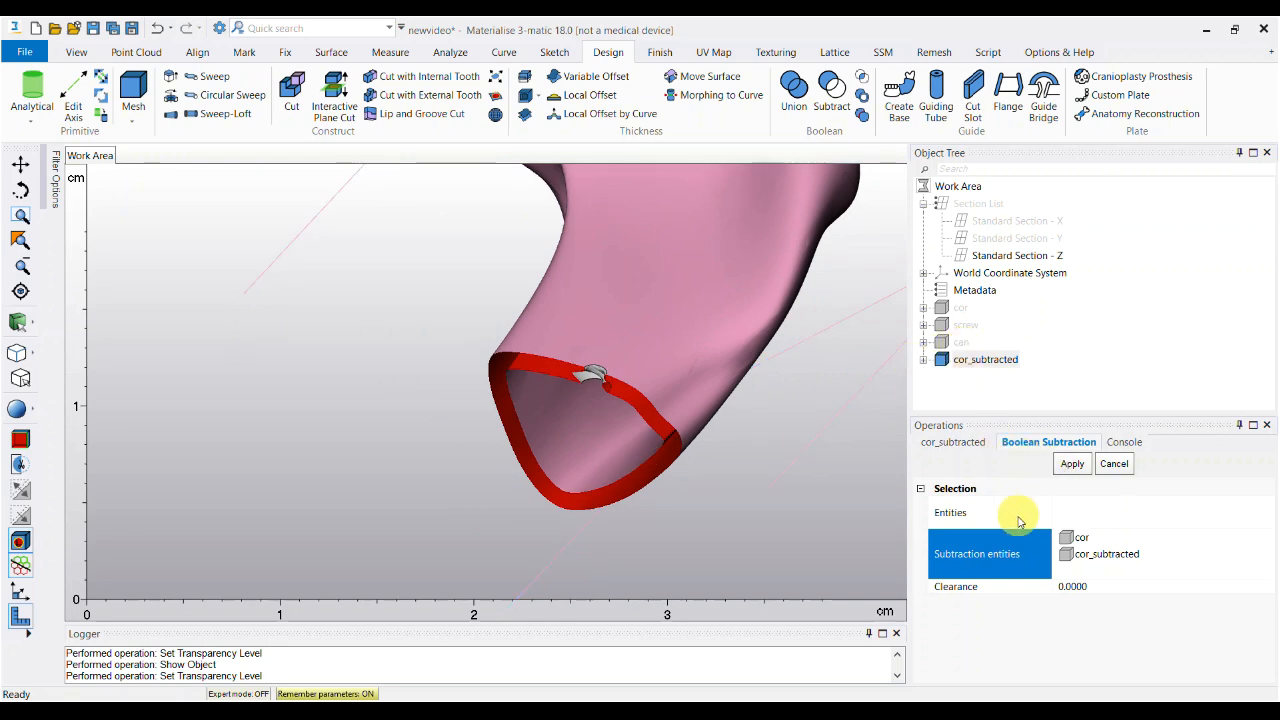
Set can as the entity and screw as the subtraction entity for a Boolean Subtraction.
left_click(1072, 548)
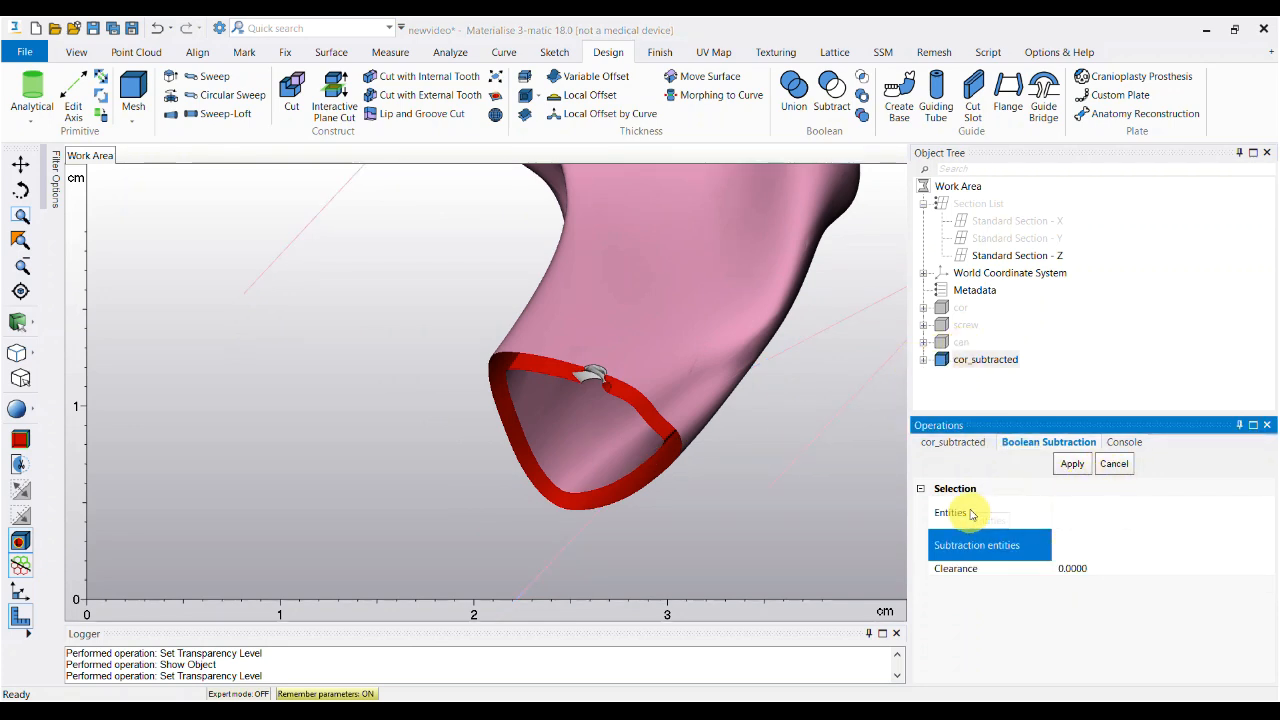
left_click(962, 343)
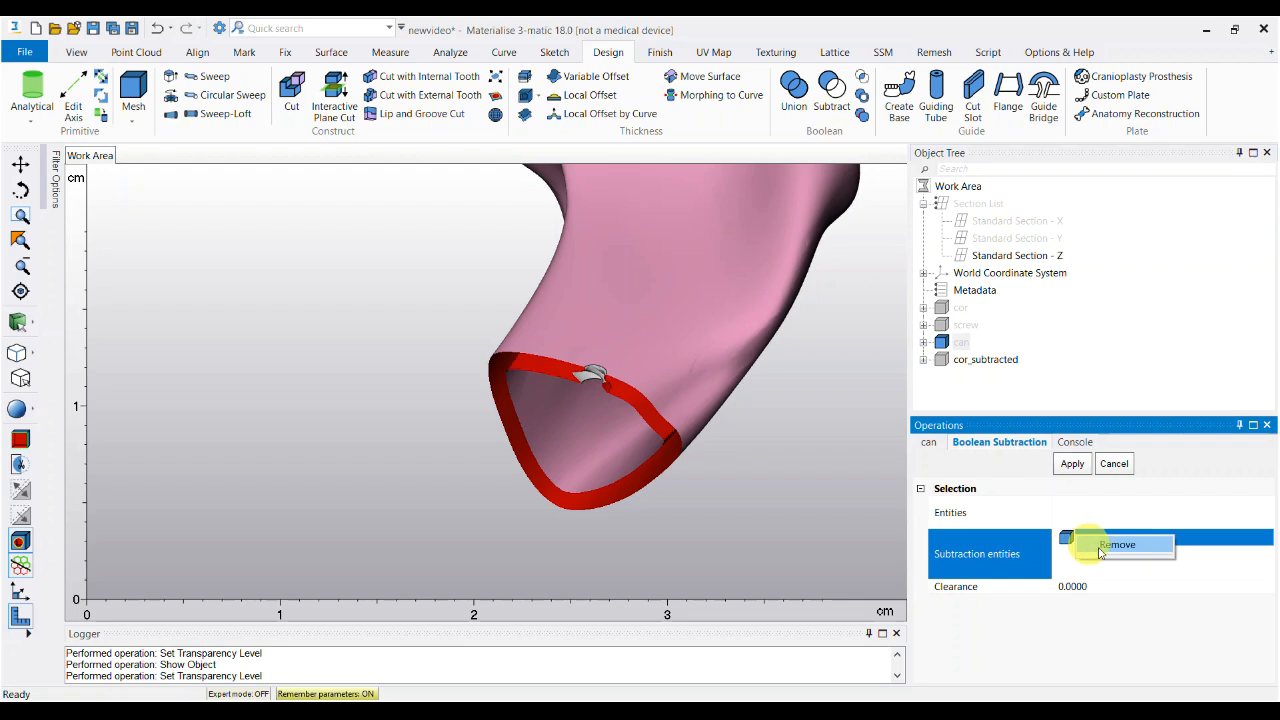
left_click(1066, 537)
left_click(971, 513)
left_click(963, 346)
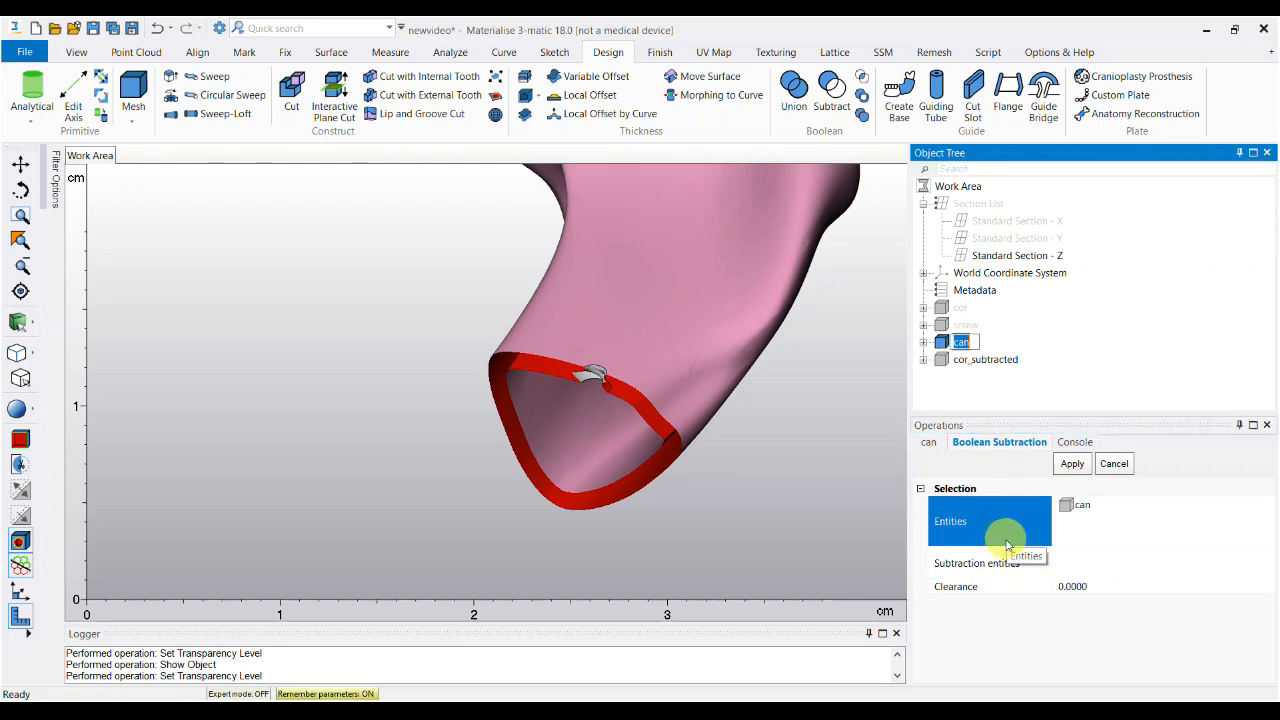
left_click(968, 326)
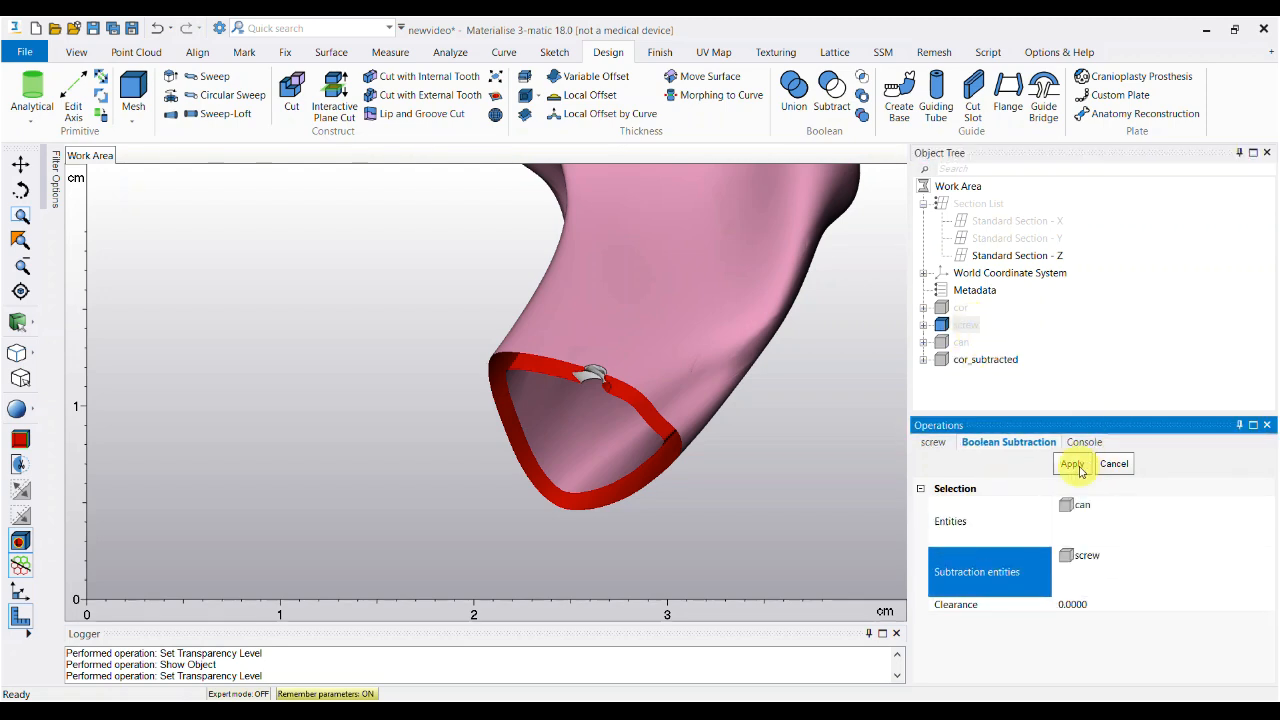
Hide the cor_subtracted part and apply the Boolean Subtraction of the screw from can.
right_click(985, 359)
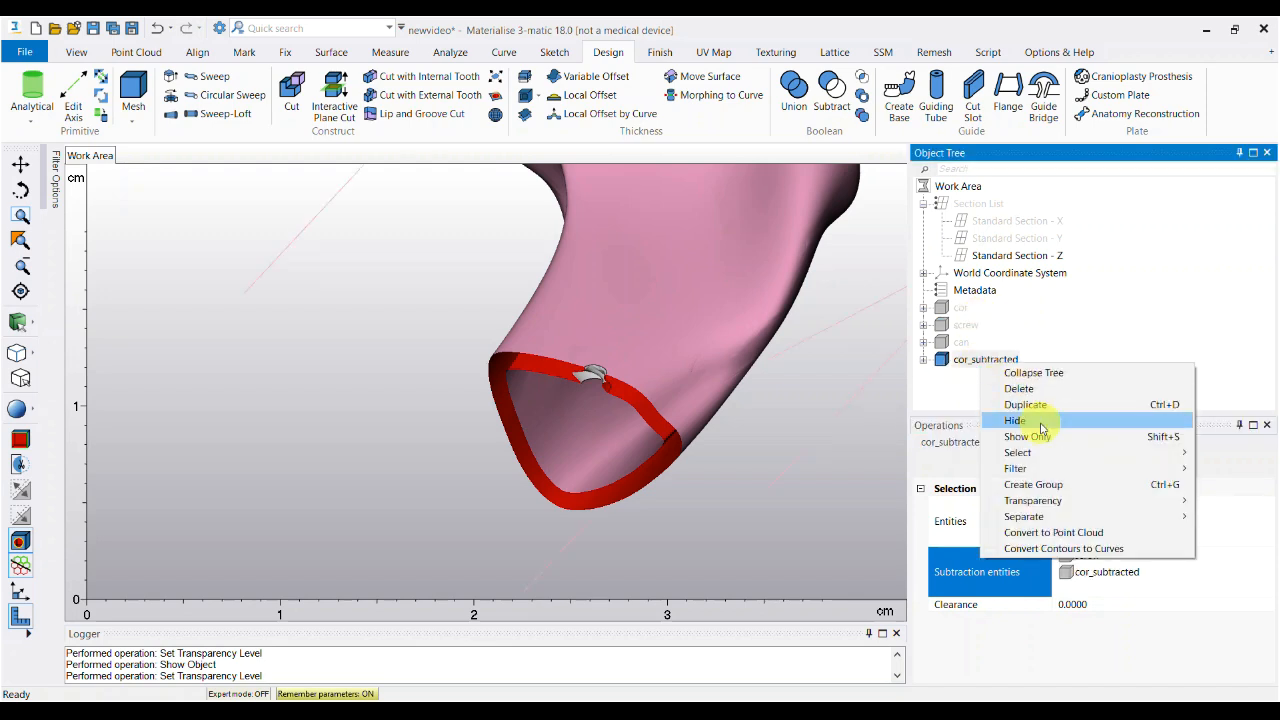
left_click(1005, 423)
left_click(1068, 465)
Look for the can_subtracted geometry in the view and check its surface list.
left_click(983, 379)
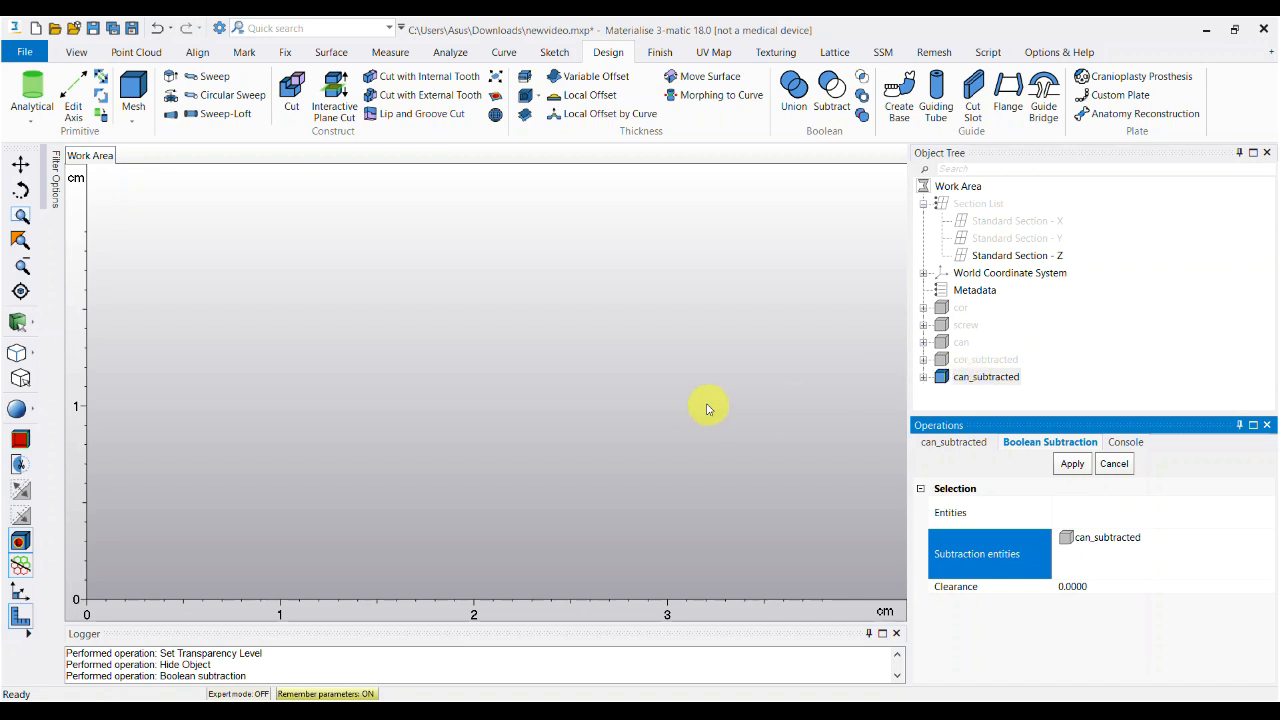
middle_click_drag(691, 408, 596, 415)
left_click(20, 354)
scroll(563, 406, "down", 3)
scroll(563, 406, "up", 8)
left_click(923, 378)
left_click(998, 344)
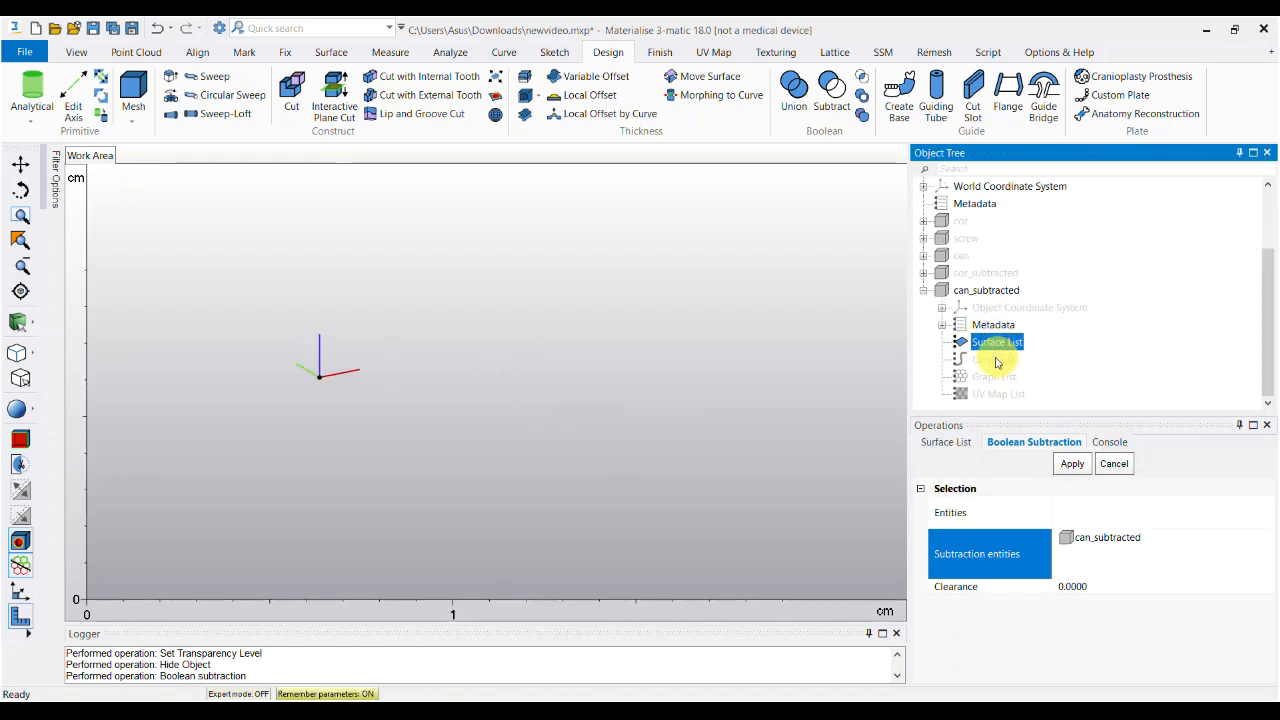
Delete the can_subtracted part.
right_click(986, 290)
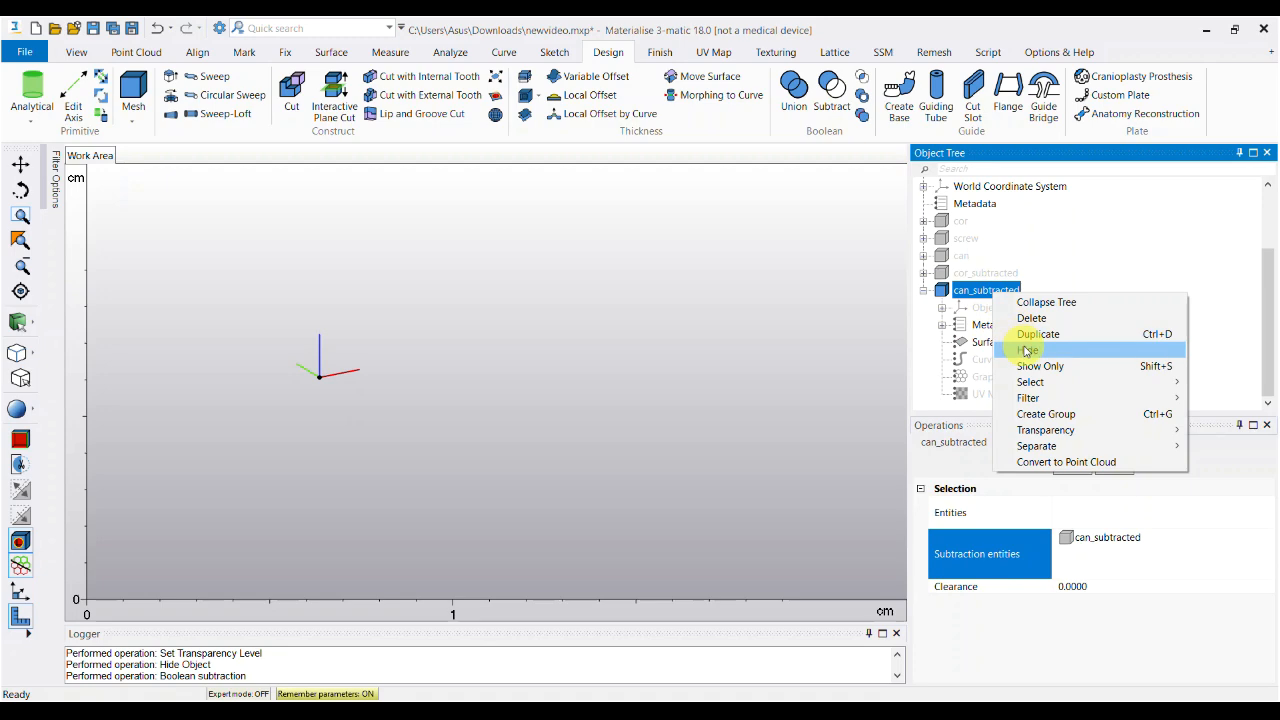
left_click(1002, 312)
left_click(611, 451)
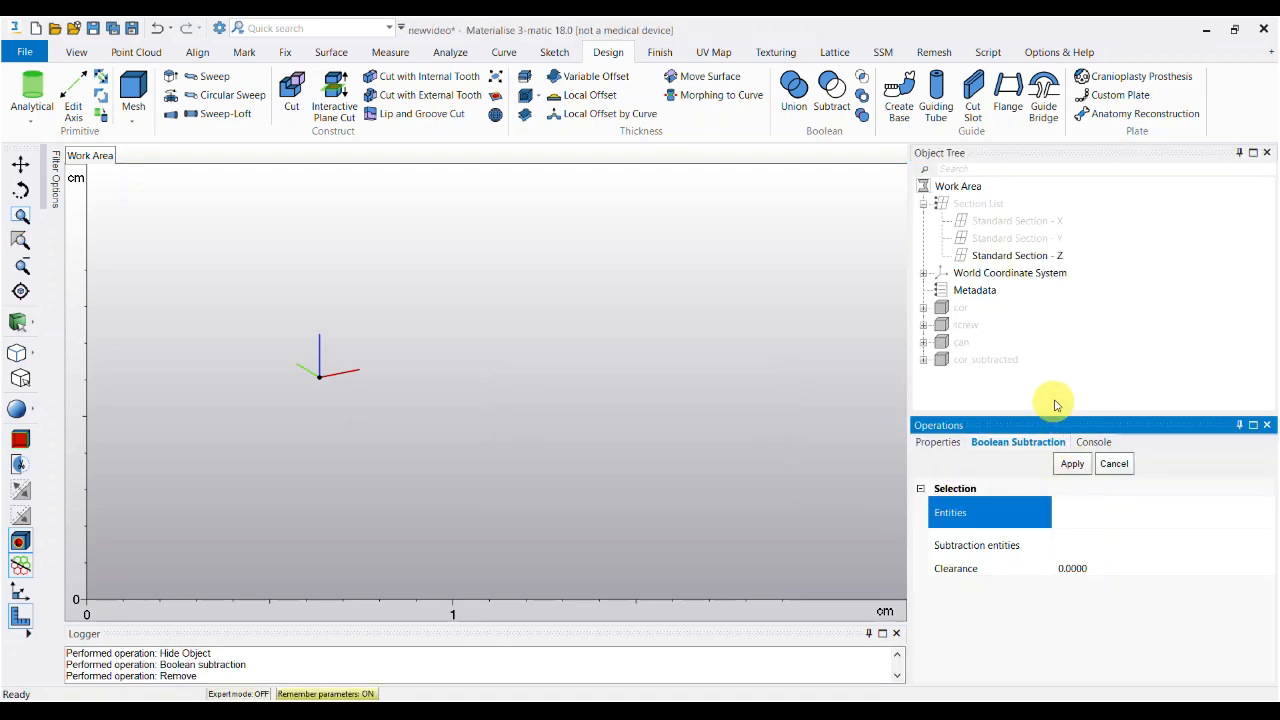
Show the can part and hide Standard Section - Z to inspect the whole inner body.
right_click(961, 342)
left_click(1025, 399)
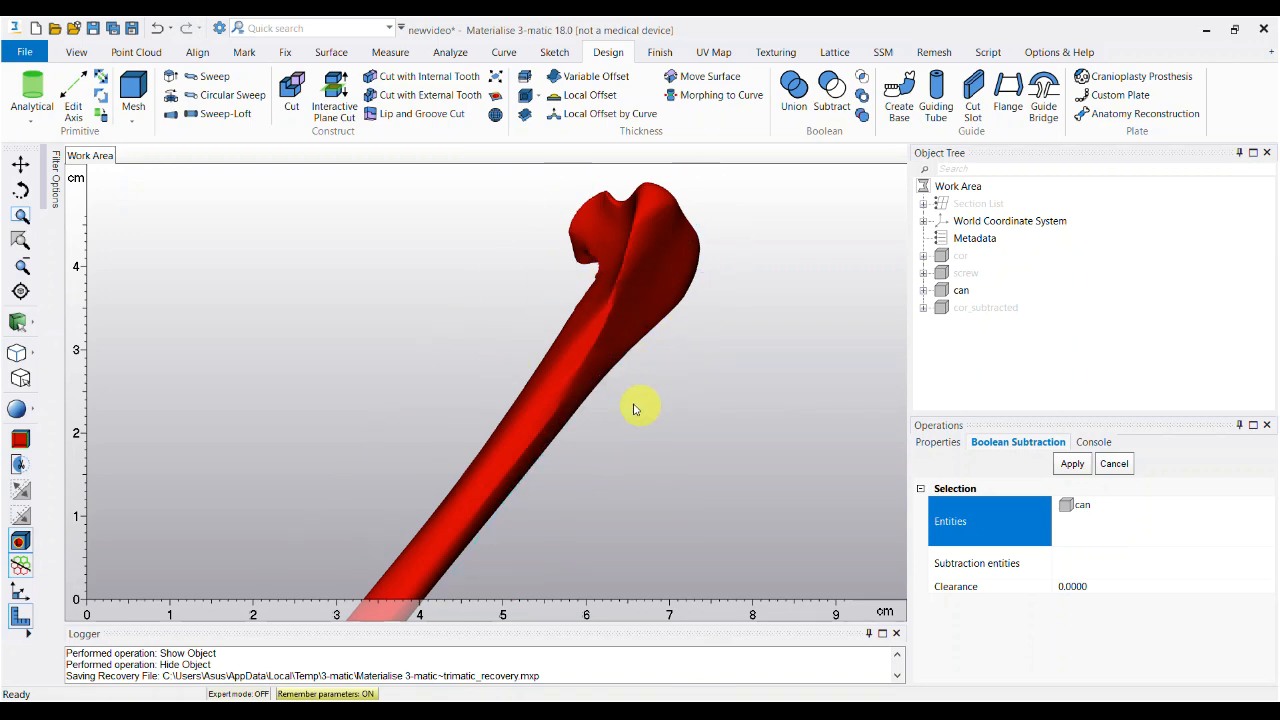
right_click_drag(623, 329, 577, 348)
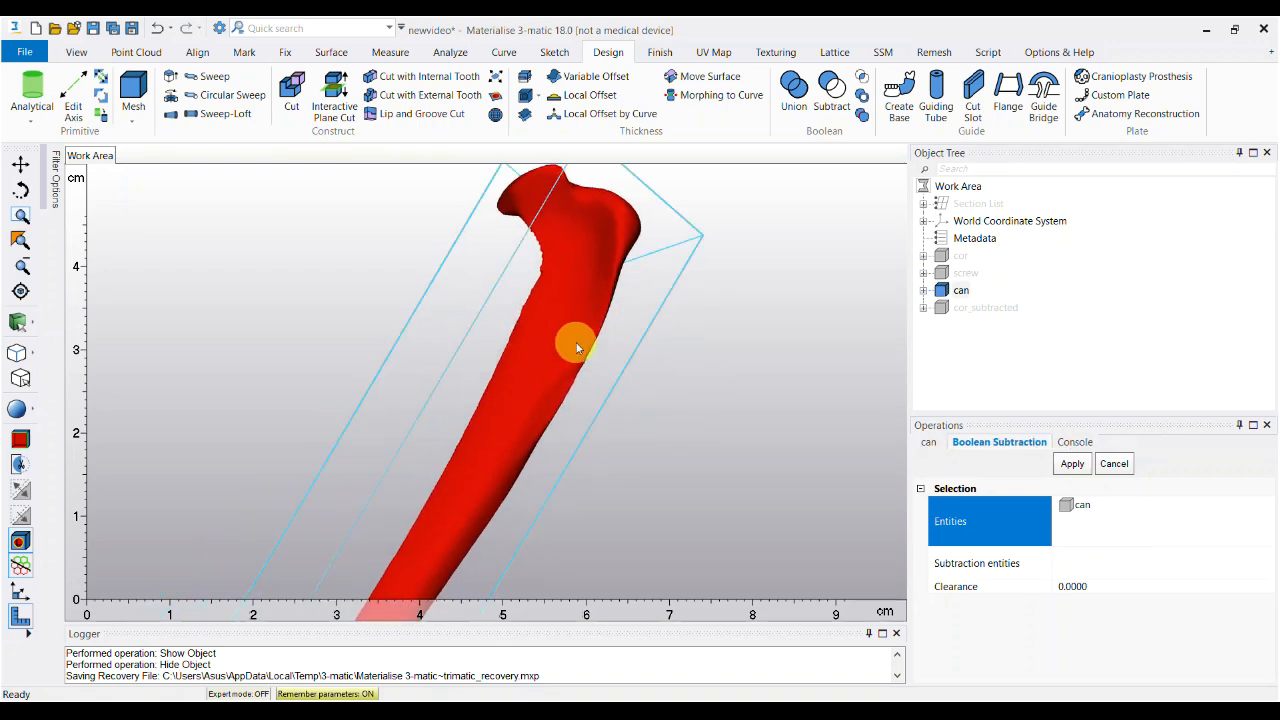
Invert the normals of the can part.
left_click(285, 55)
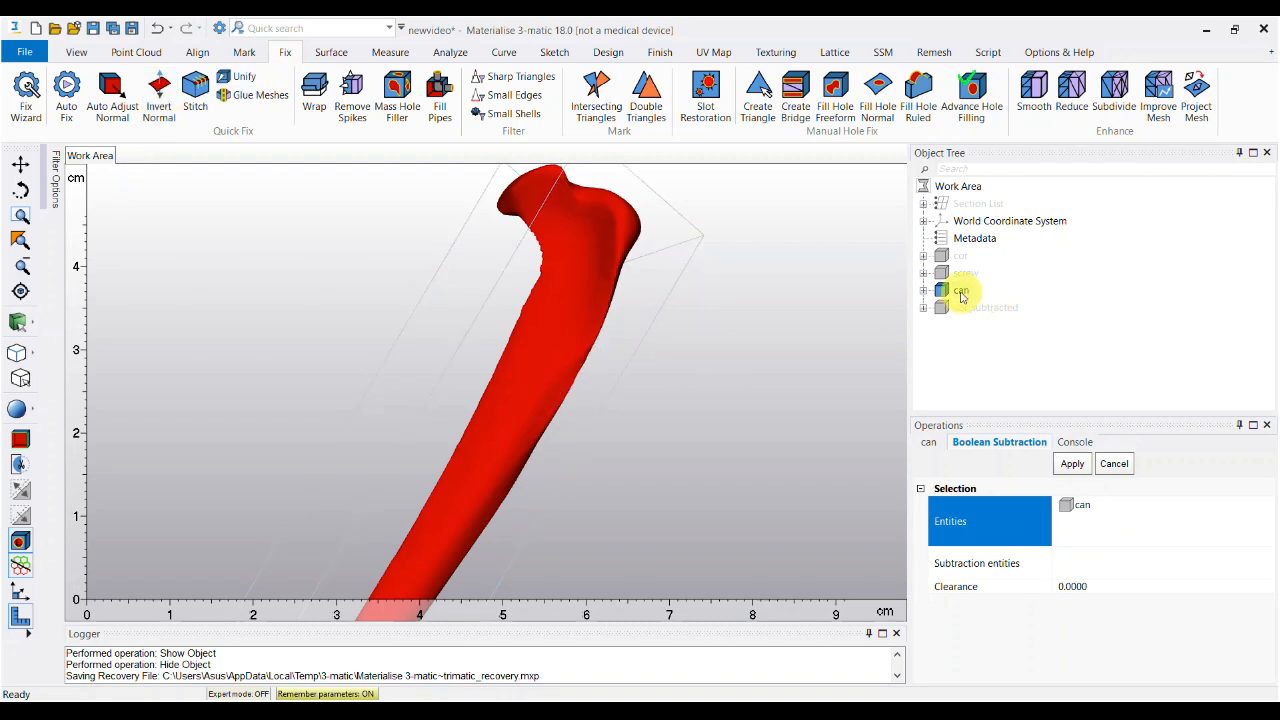
left_click(1027, 378)
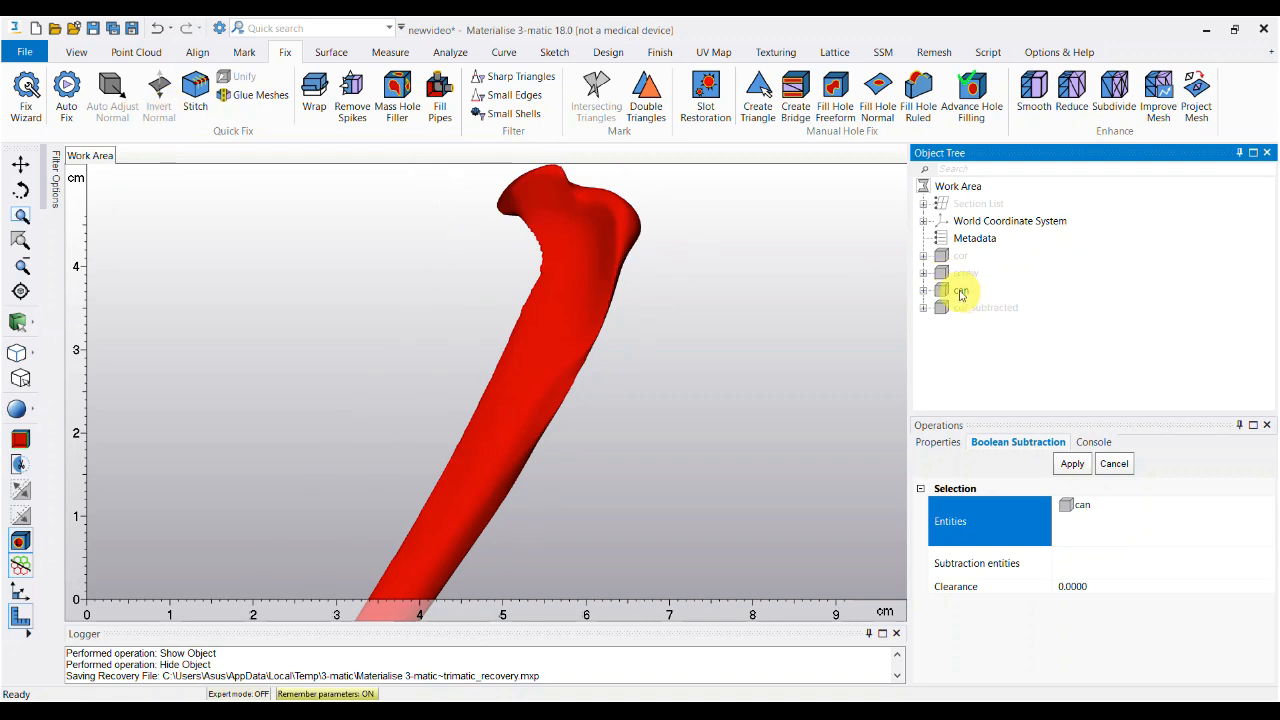
left_click(961, 291)
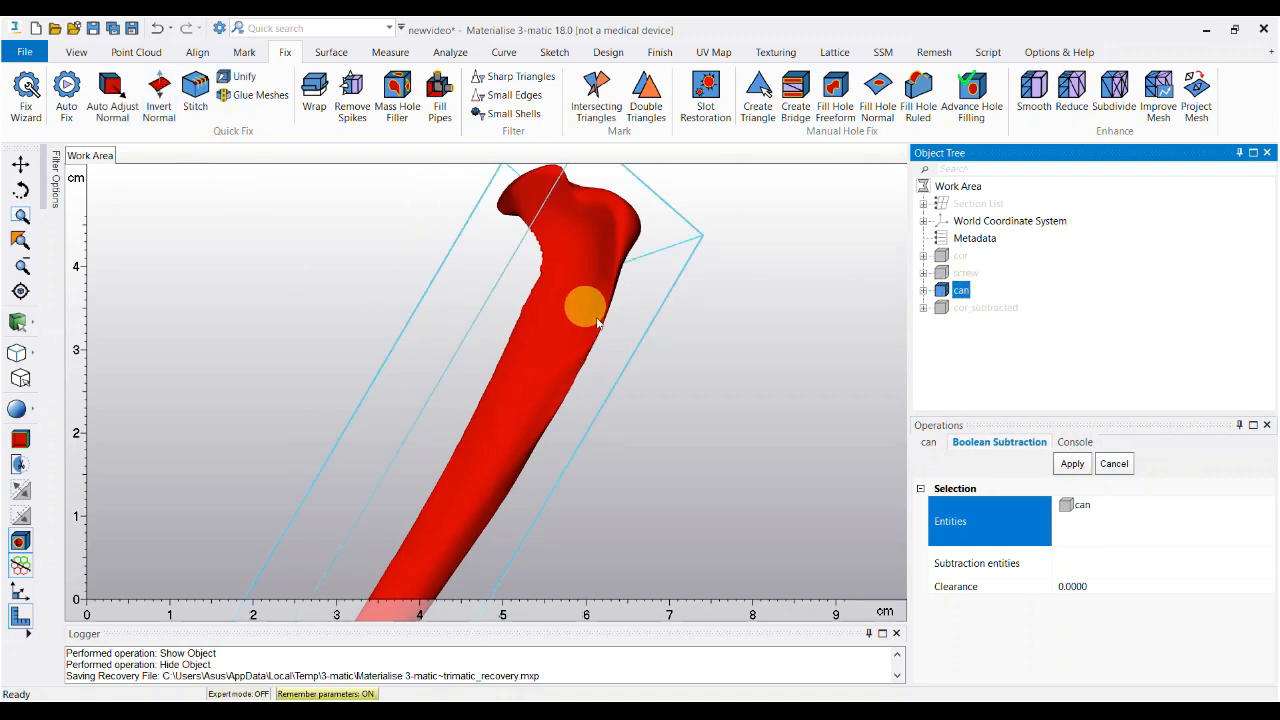
left_click(158, 97)
right_click_drag(549, 425, 760, 380)
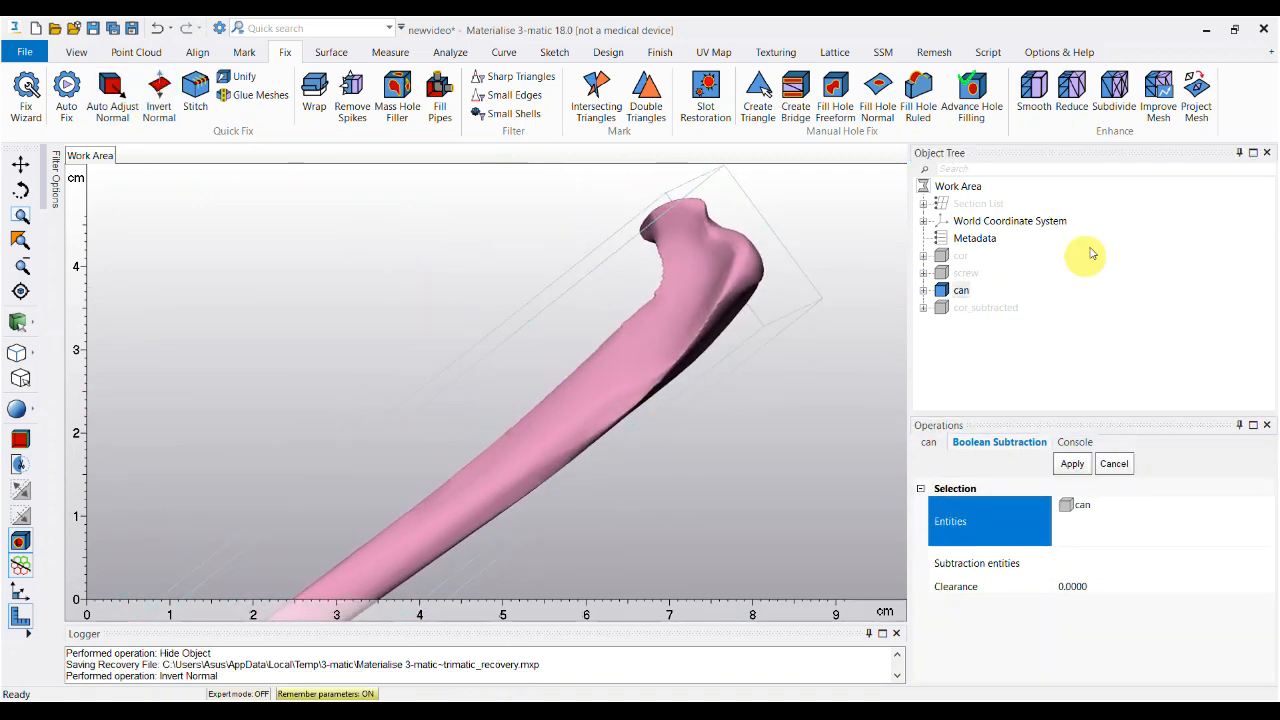
Clip the can part with Standard Section - Z to check its interior, and hide the section again.
double_click(945, 210)
right_click(1034, 258)
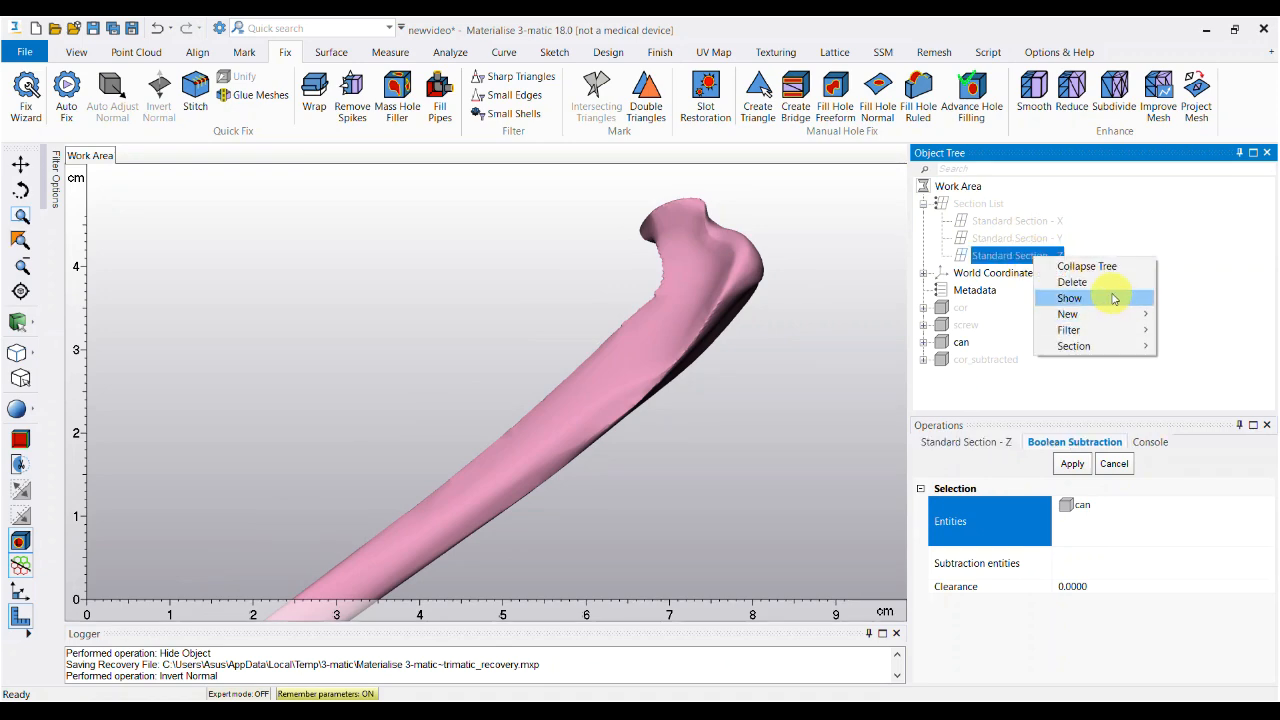
left_click(1123, 294)
right_click_drag(743, 457, 749, 393)
scroll(632, 384, "up", 5)
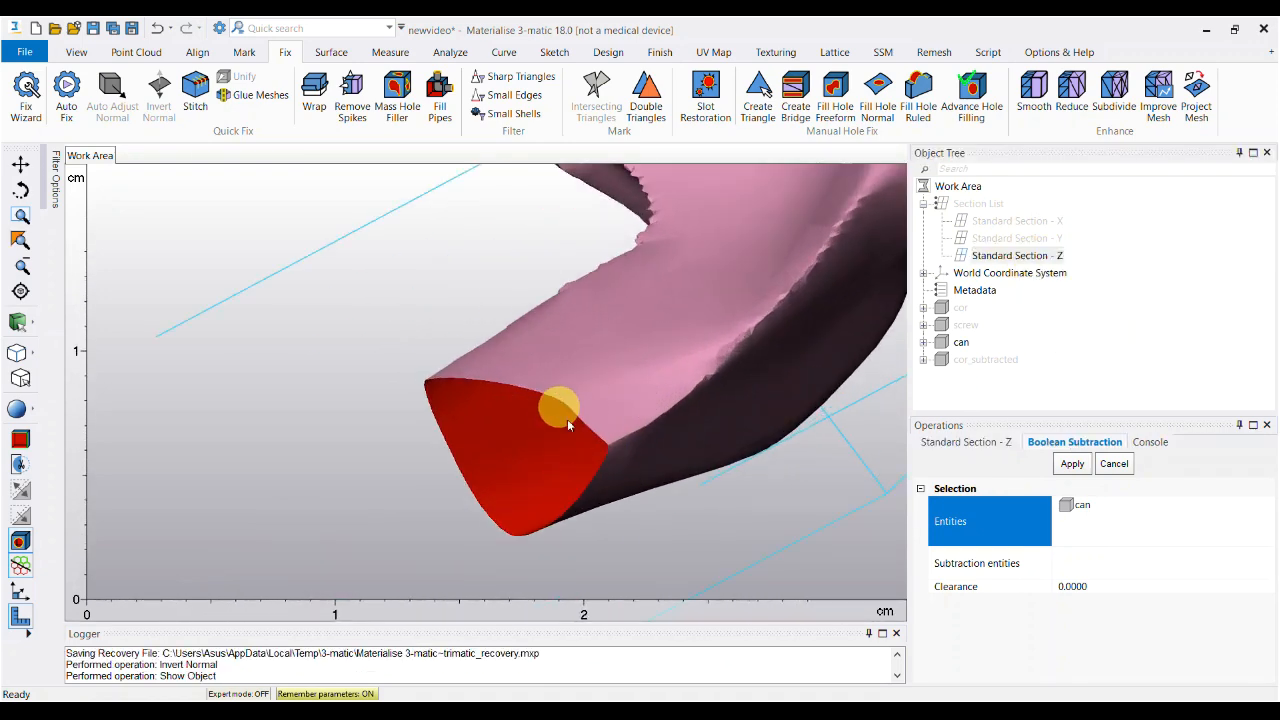
scroll(557, 403, "down", 6)
right_click(1041, 256)
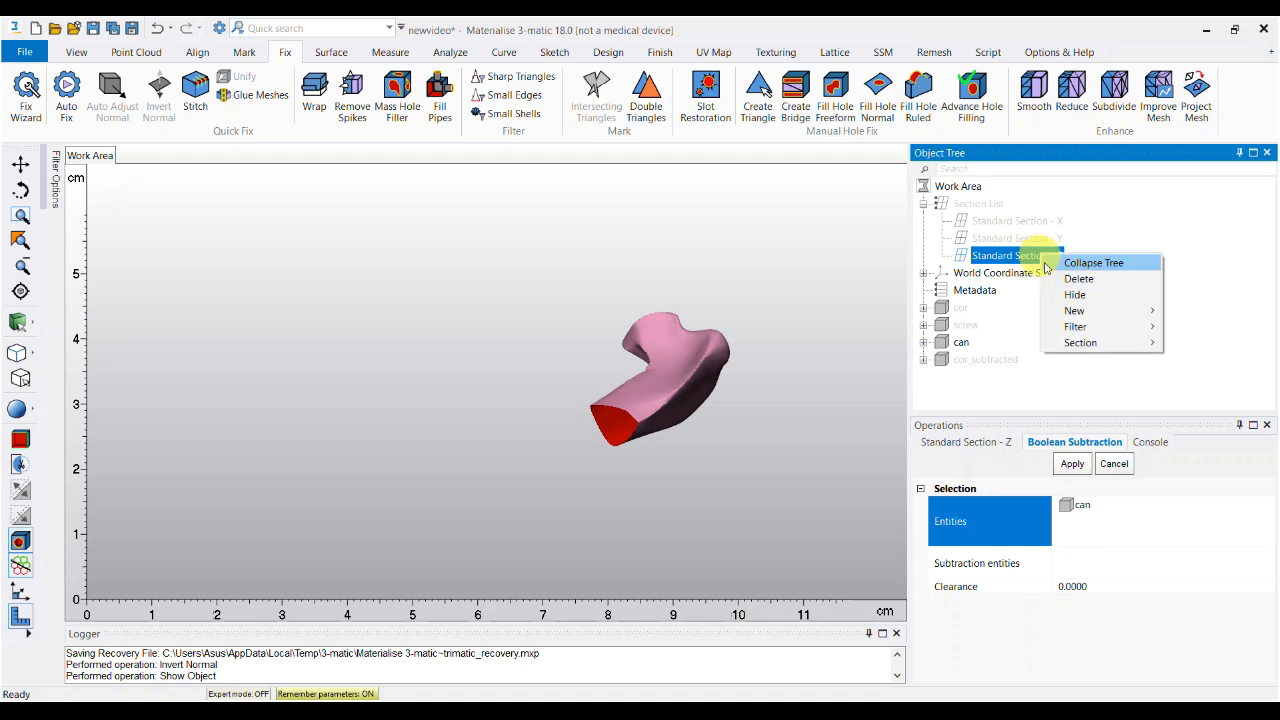
left_click(1075, 295)
Subtract the screw from can with Boolean Subtraction.
right_click_drag(749, 349, 790, 390)
left_click(988, 566)
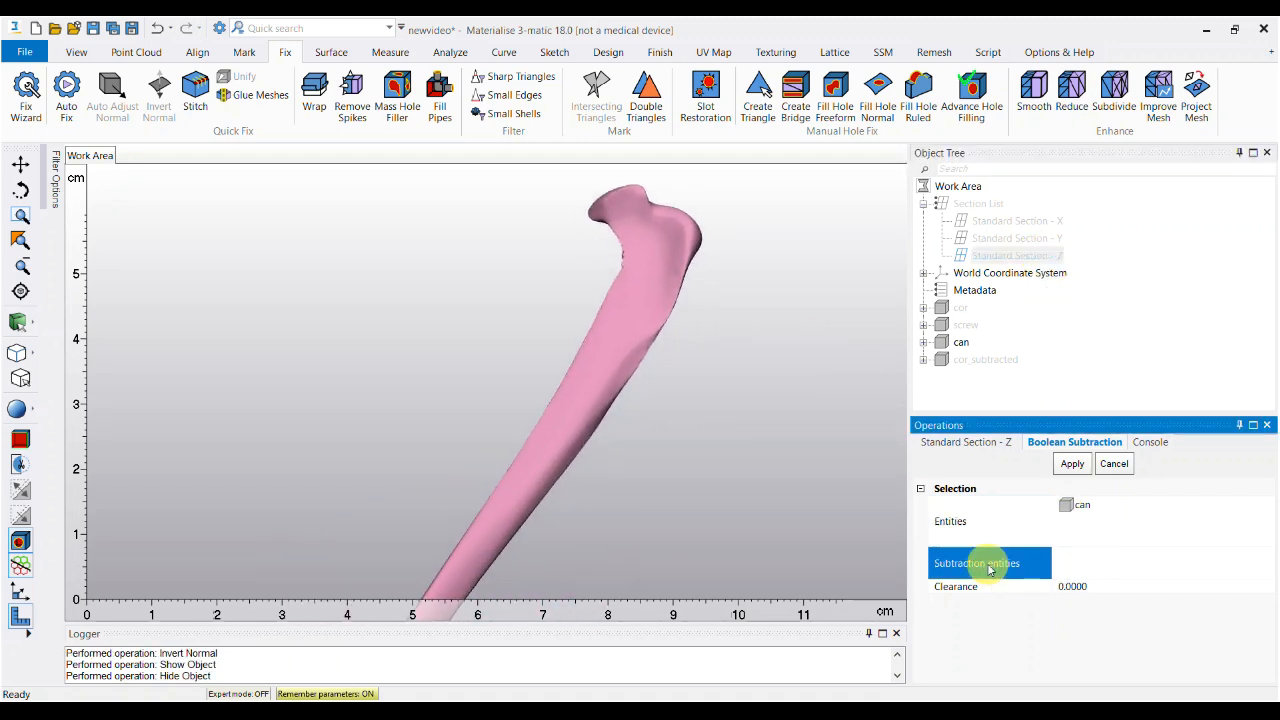
left_click(963, 327)
left_click(1072, 463)
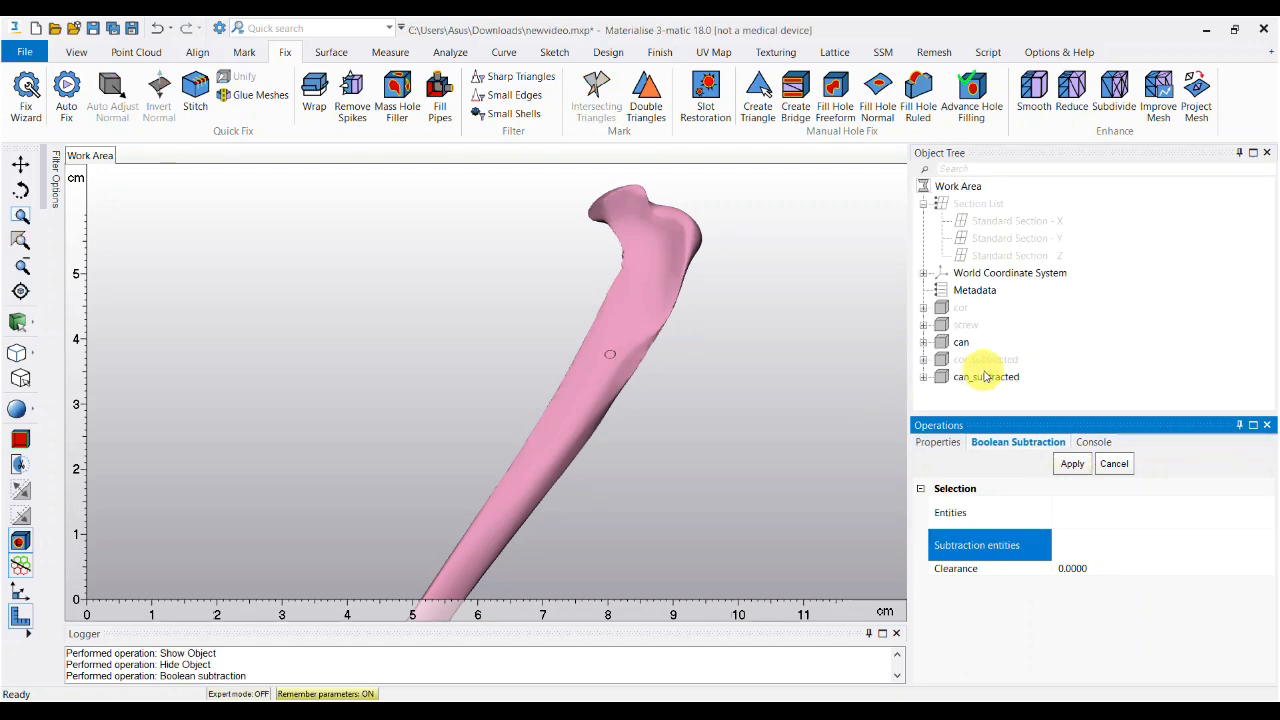
Hide the original can part and examine the screw hole in can_subtracted.
right_click(960, 342)
left_click(1004, 406)
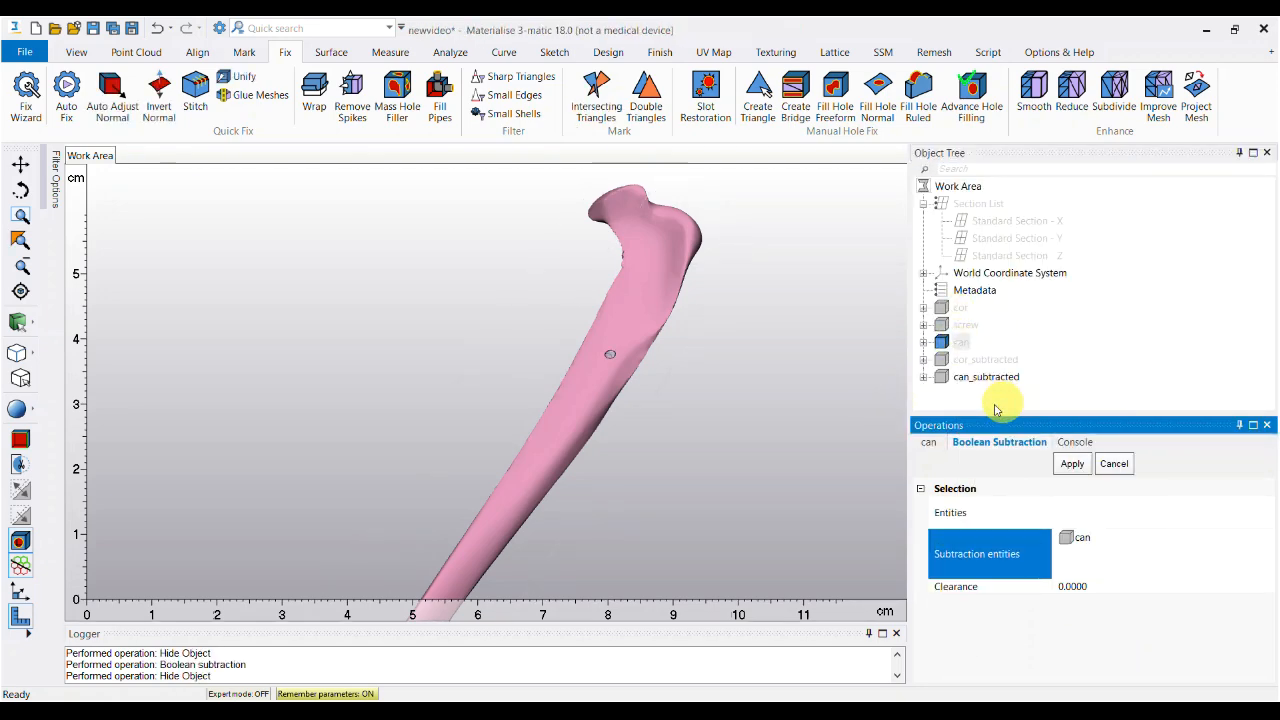
scroll(600, 400, "up", 8)
right_click_drag(562, 344, 657, 514)
left_click(933, 52)
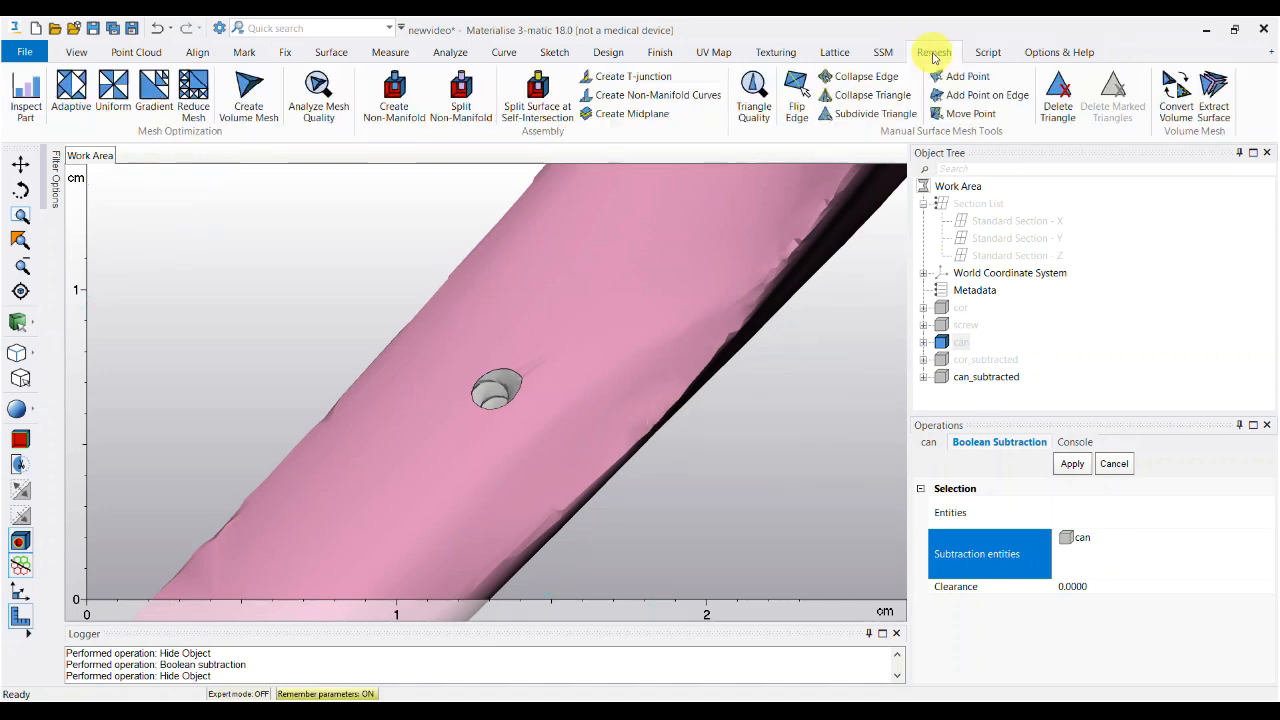
right_click_drag(687, 489, 500, 480)
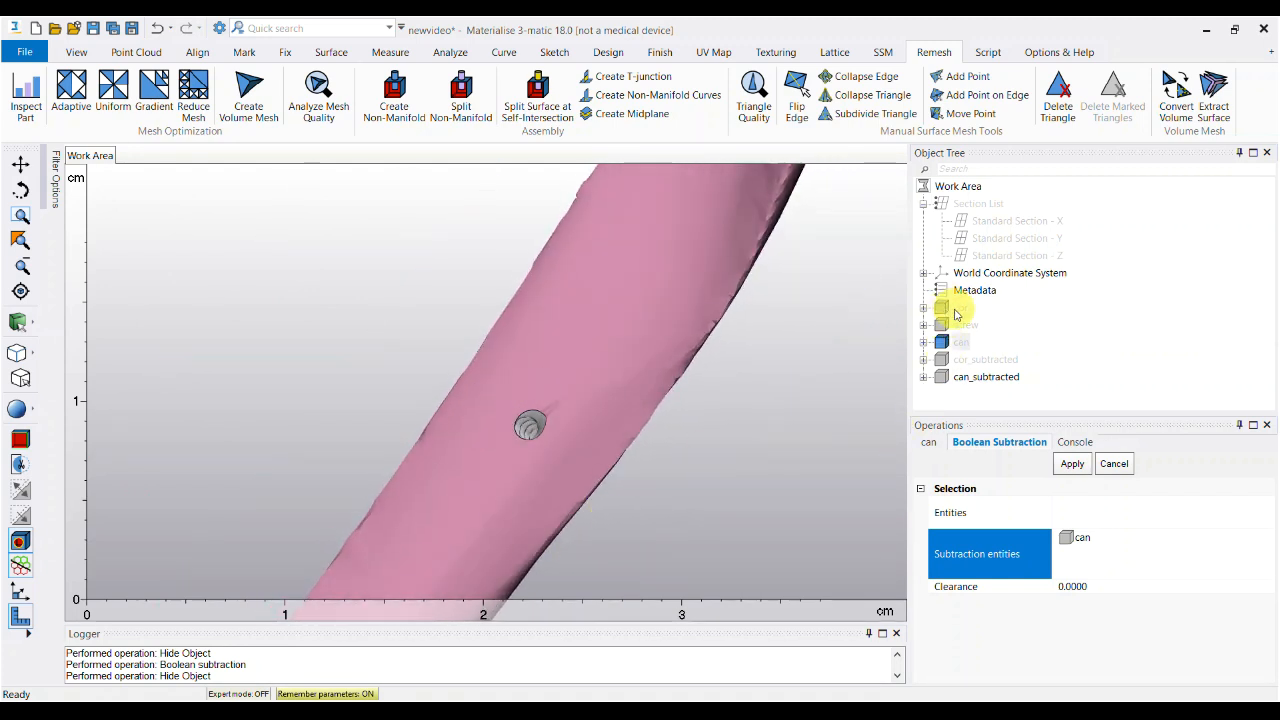
right_click_drag(545, 468, 623, 407)
right_click_drag(608, 481, 586, 423)
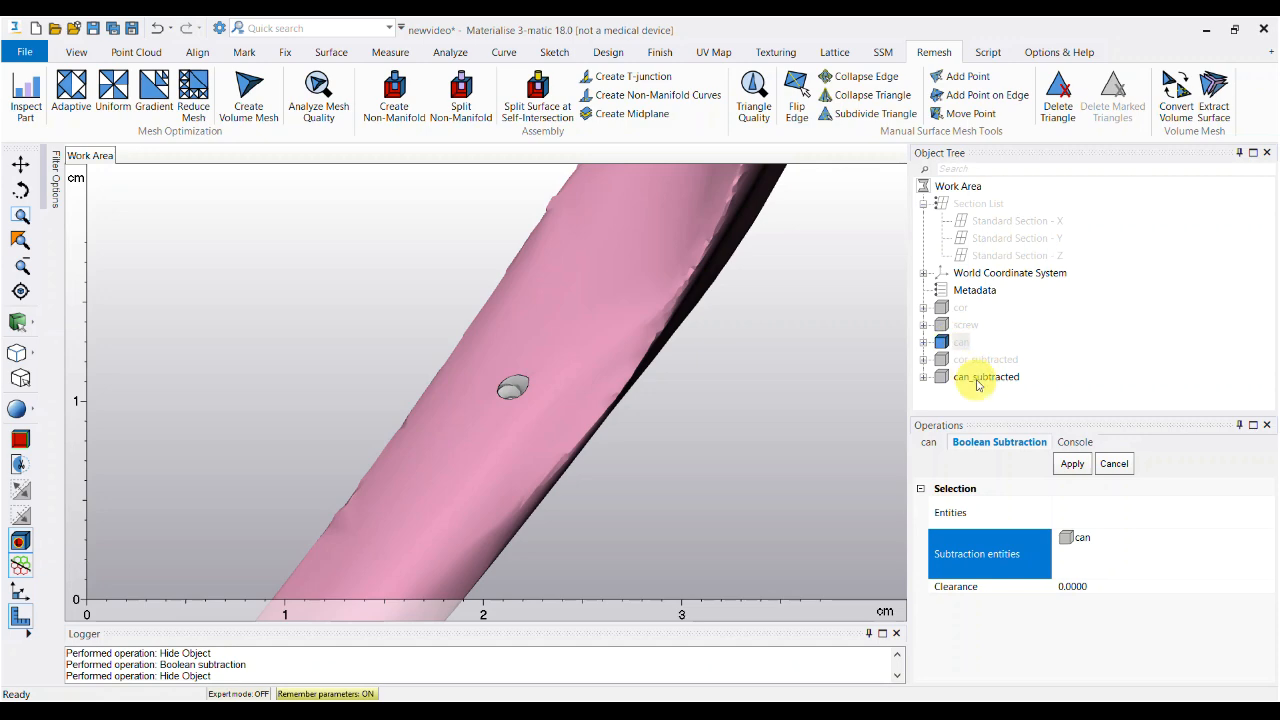
Show the cor_subtracted part and hide can_subtracted.
right_click(978, 364)
left_click(1012, 408)
left_click(978, 377)
right_click(978, 377)
left_click(1002, 422)
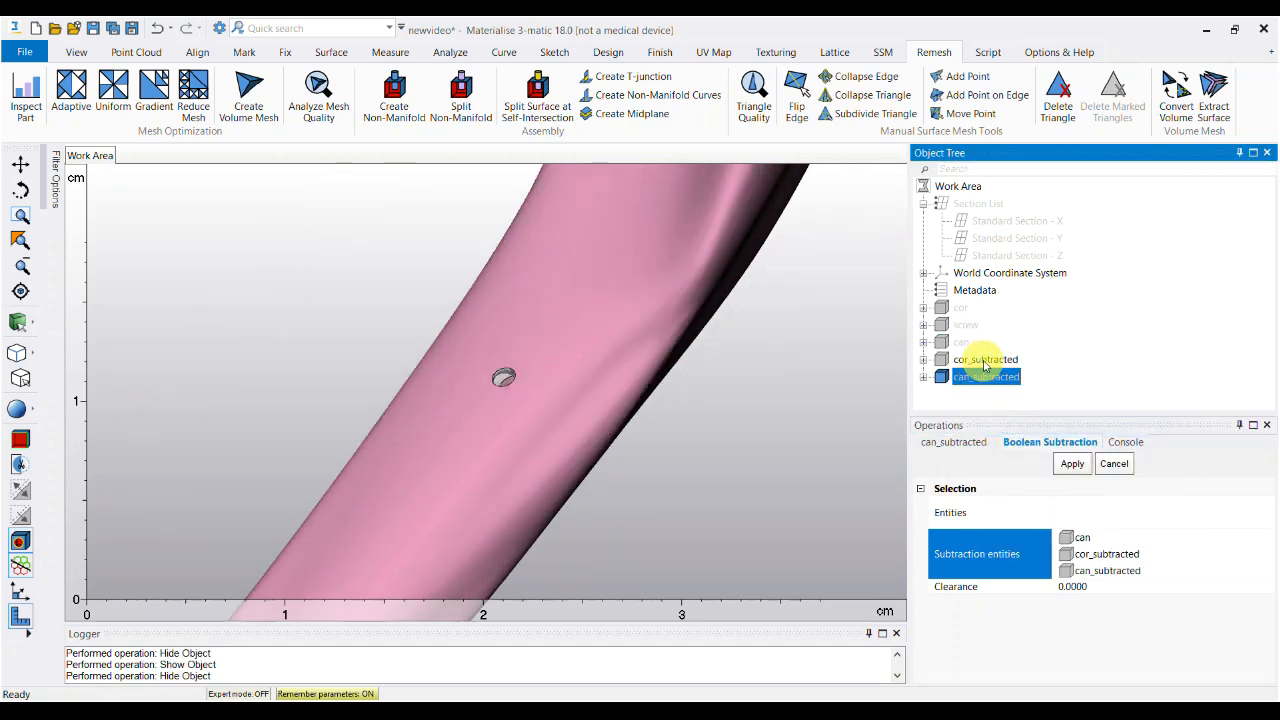
Show Standard Section - Z to inspect the cortical wall around the screw hole in cor_subtracted.
right_click(983, 362)
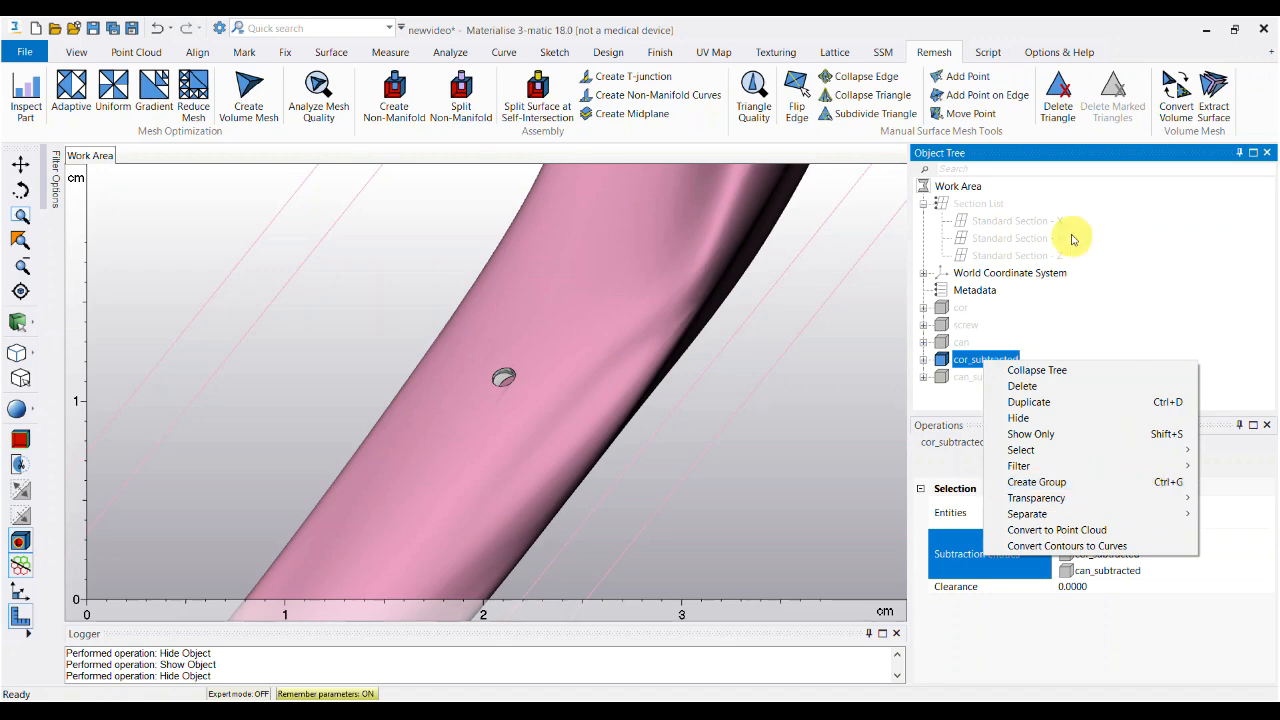
left_click(1035, 255)
right_click(1035, 255)
left_click(1076, 296)
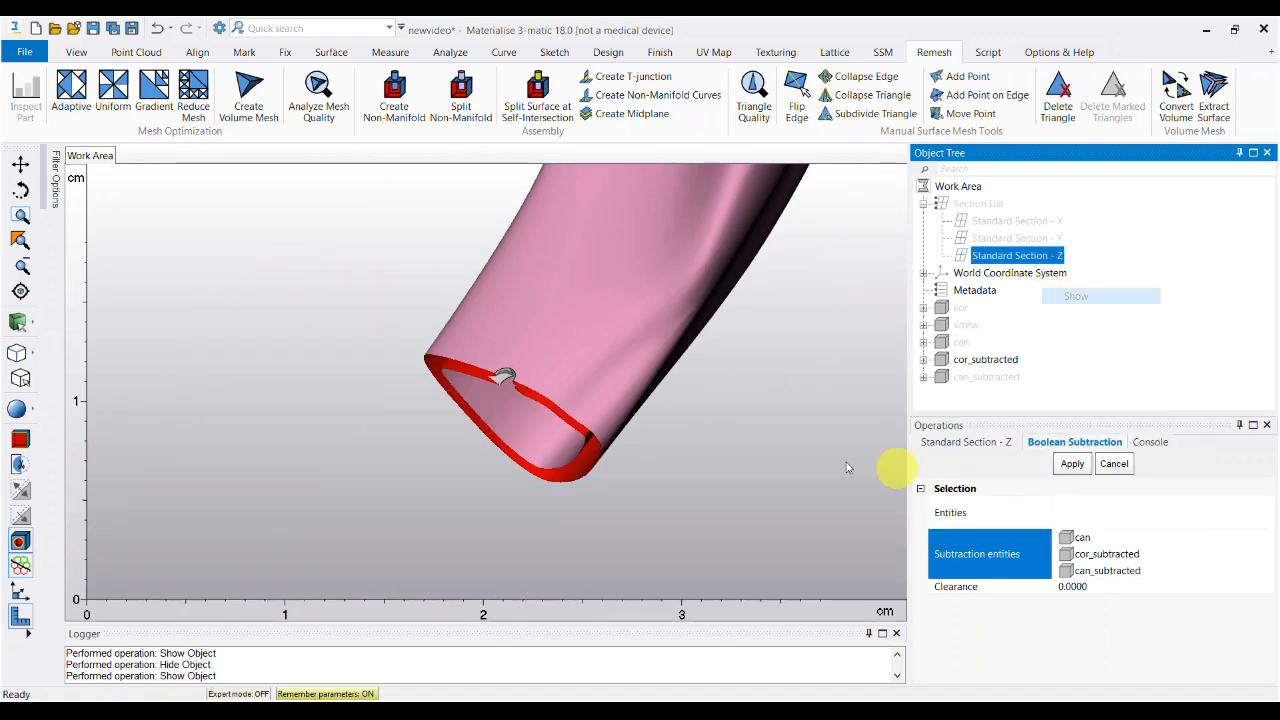
scroll(591, 371, "up", 5)
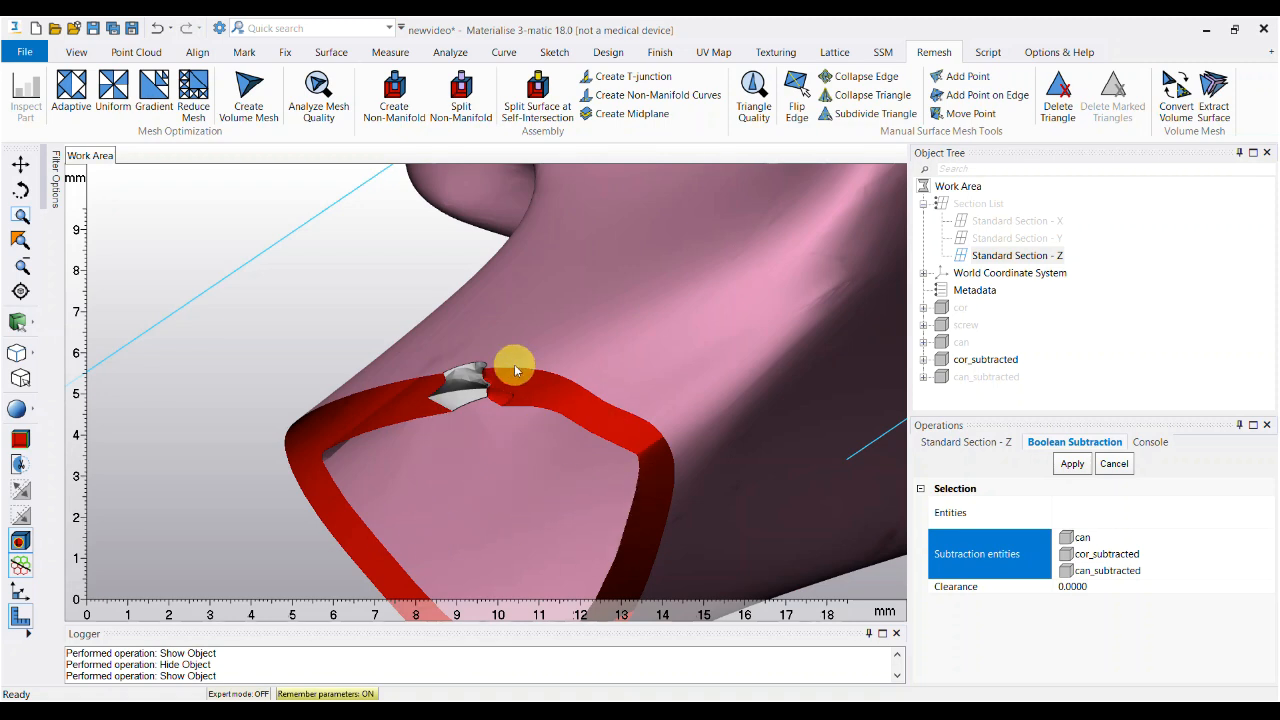
right_click_drag(536, 525, 471, 251)
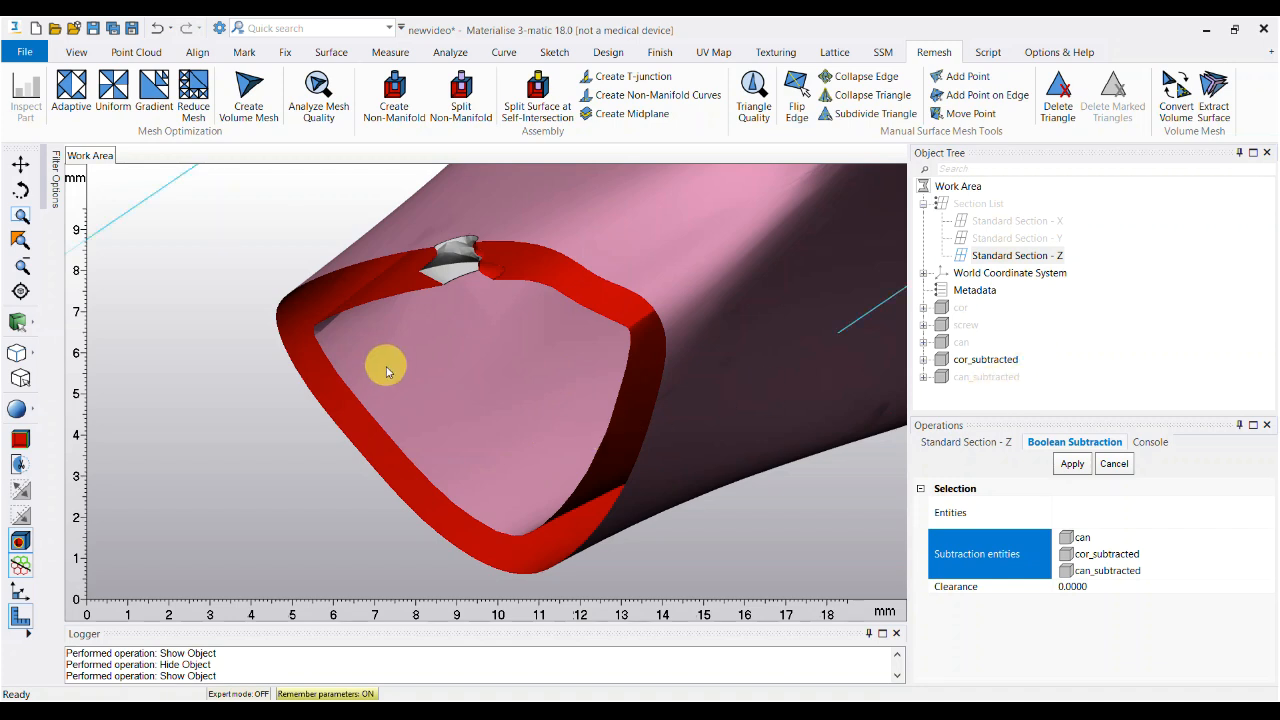
middle_click_drag(588, 415, 600, 448)
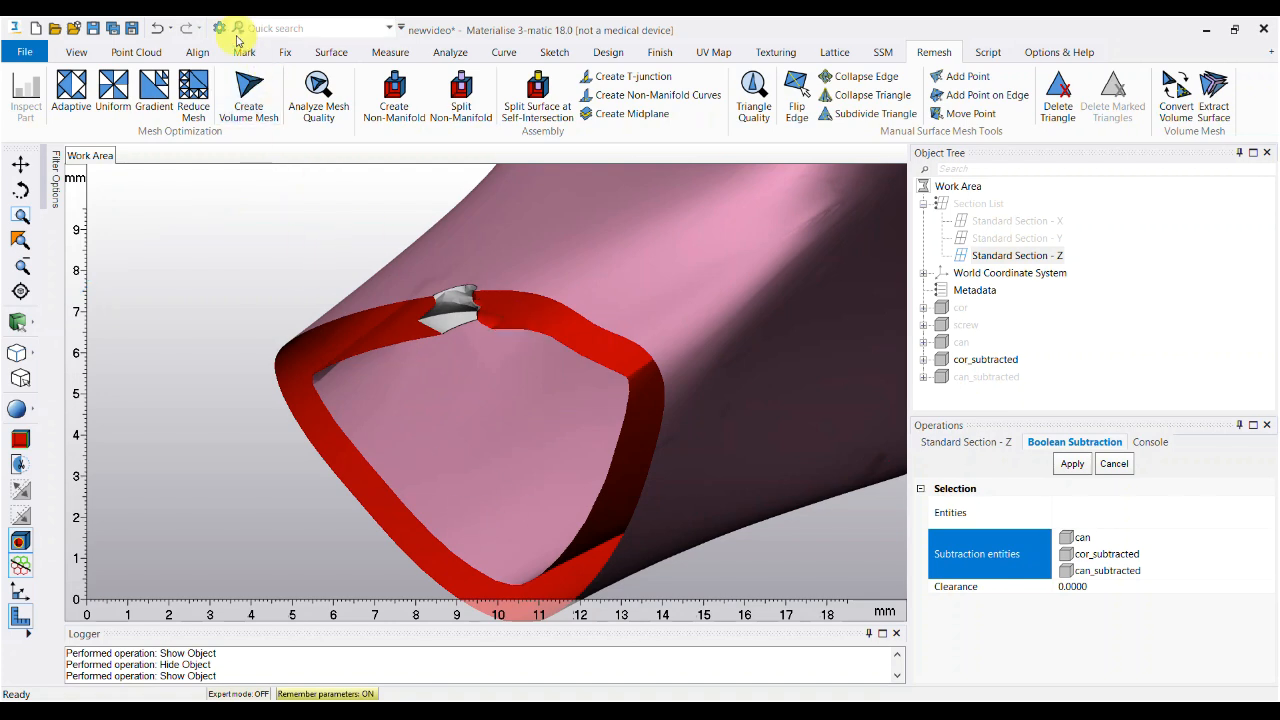
Try to mark the screw hole faces of cor_subtracted with Mark Shell and undo the marking.
left_click(245, 55)
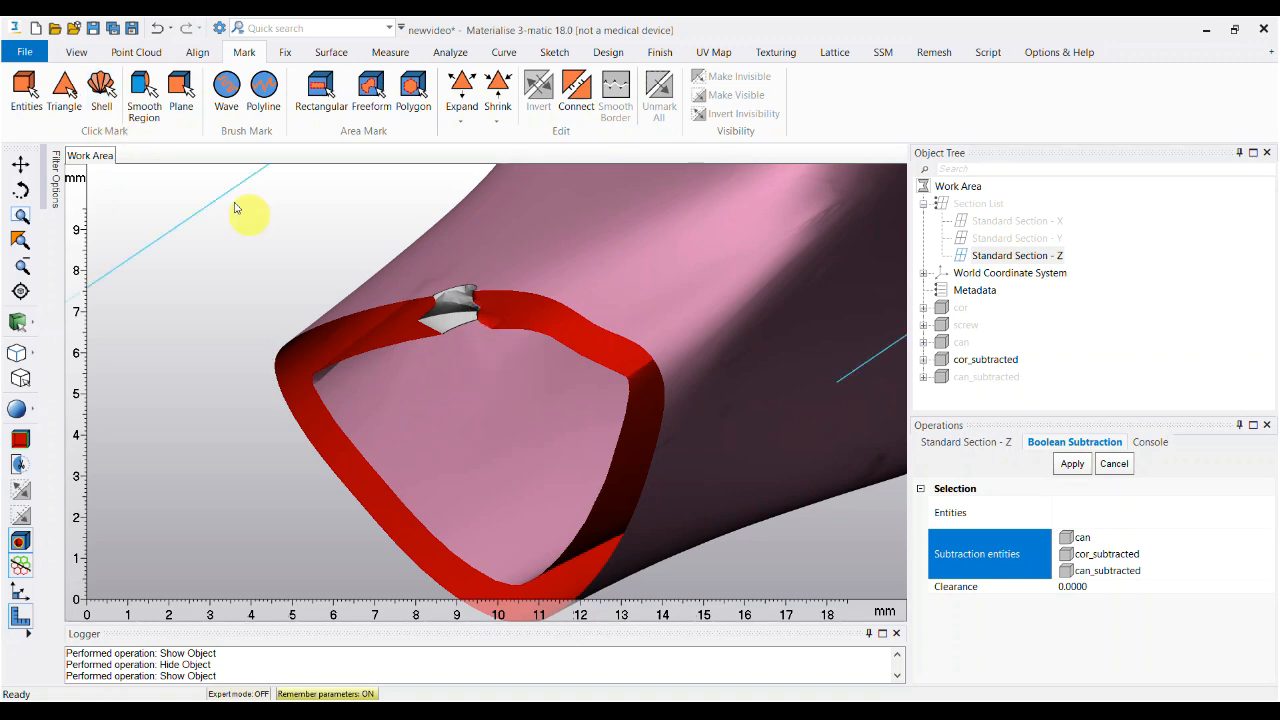
left_click(101, 95)
left_click(489, 325)
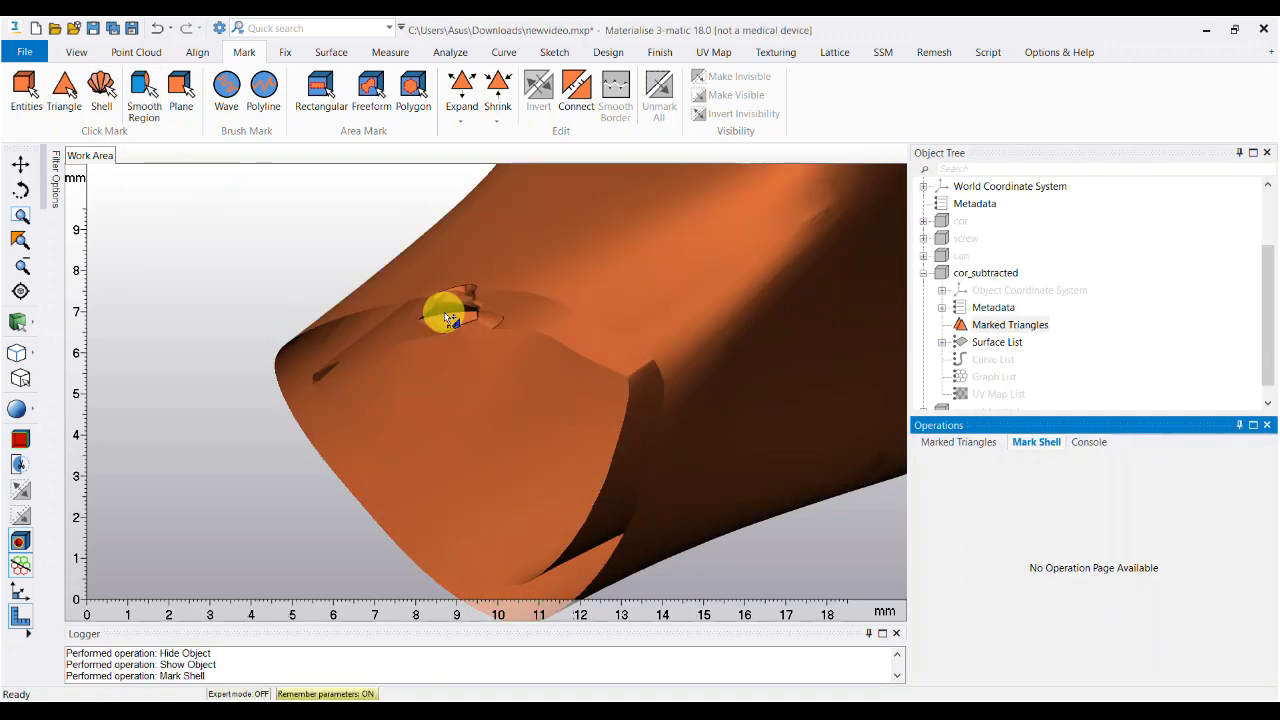
key("ctrl+z")
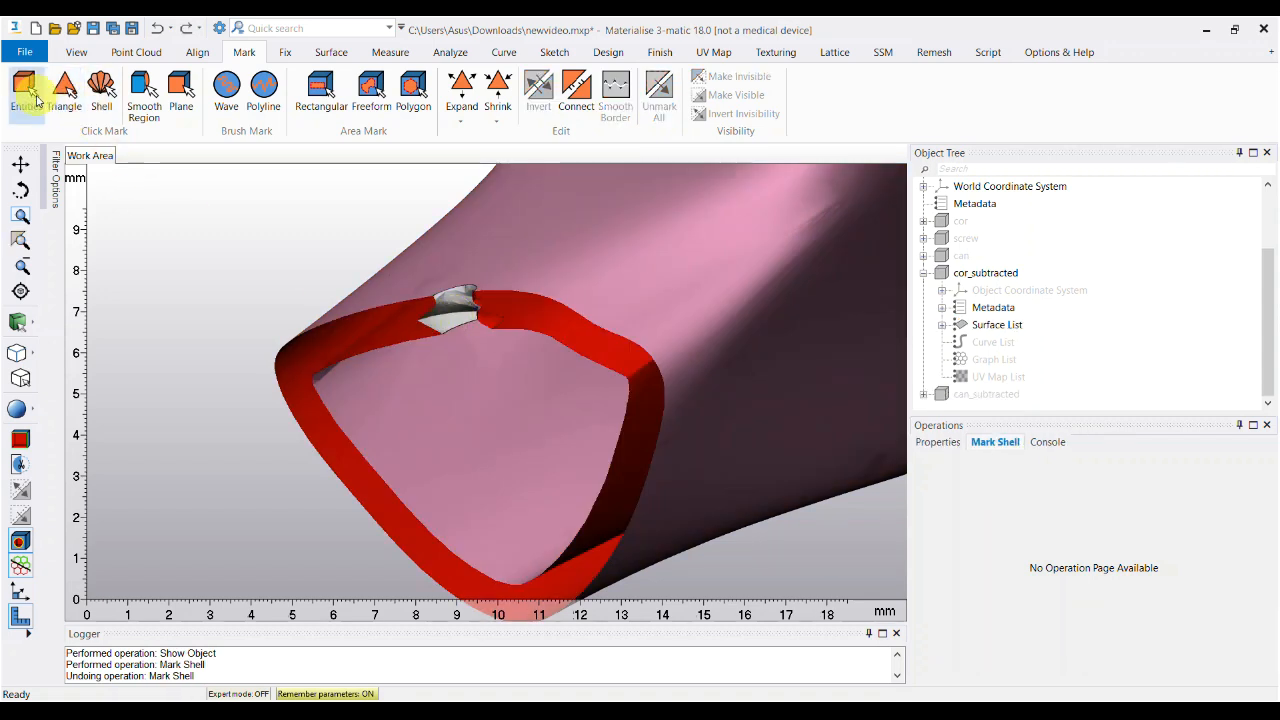
Mark face regions inside the screw hole of cor_subtracted with Mark Smooth Region.
left_click(146, 100)
left_click(448, 316)
left_click(430, 322)
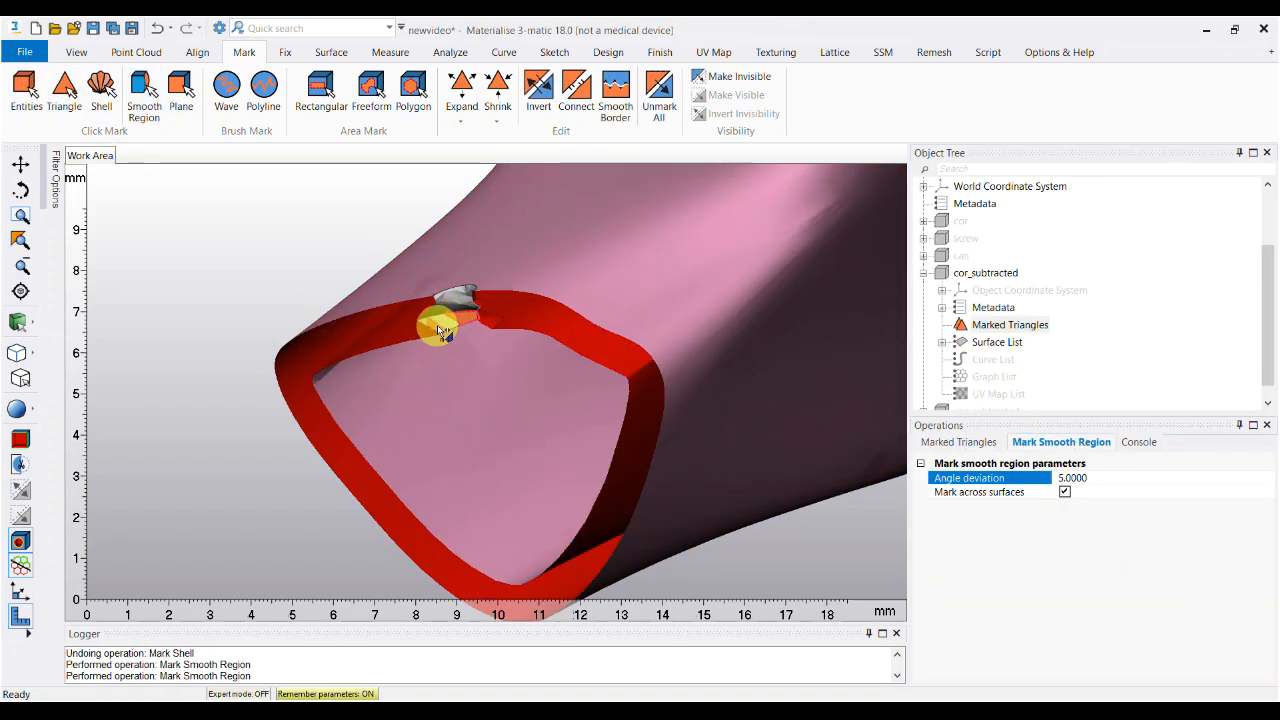
left_click(447, 310)
Examine the marked screw hole faces and the sectioned cortical wall of cor_subtracted from several angles.
right_click_drag(529, 331, 531, 363)
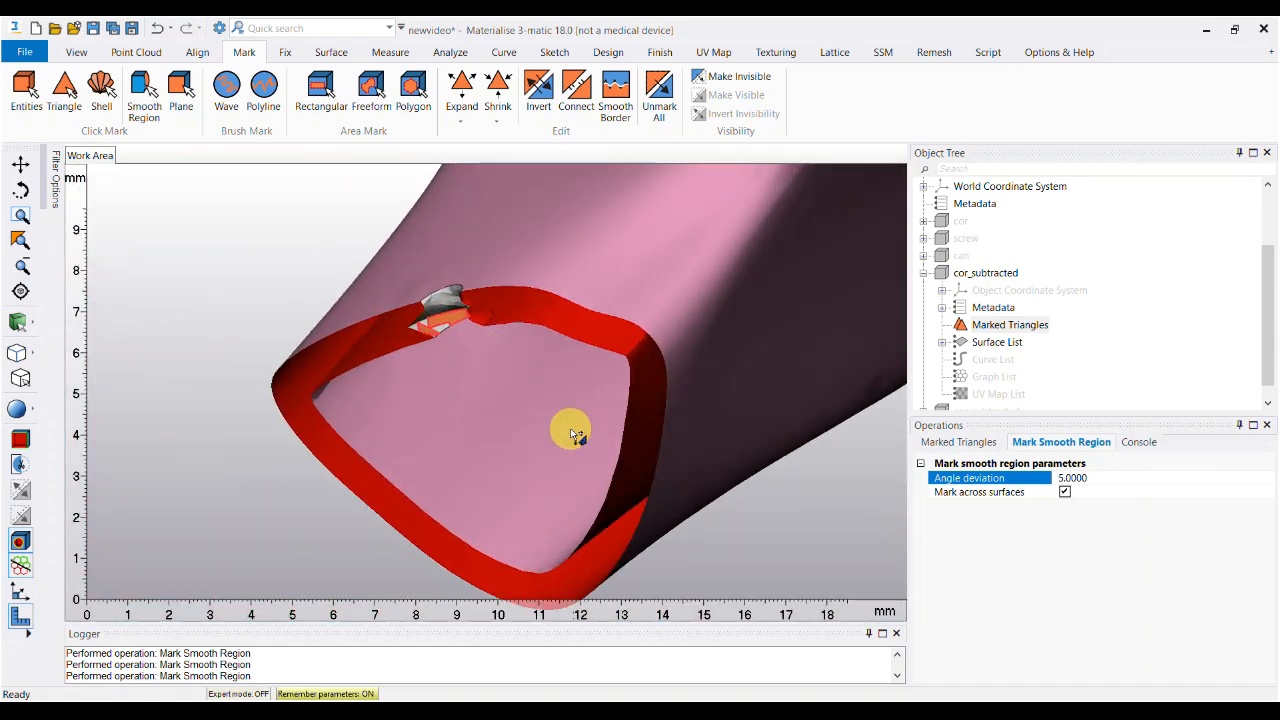
mouse_move(571, 418)
right_mouse_down()
mouse_move(600, 417)
mouse_move(614, 374)
mouse_move(591, 391)
mouse_move(620, 417)
mouse_move(594, 417)
right_mouse_up()
right_click_drag(532, 337, 653, 420)
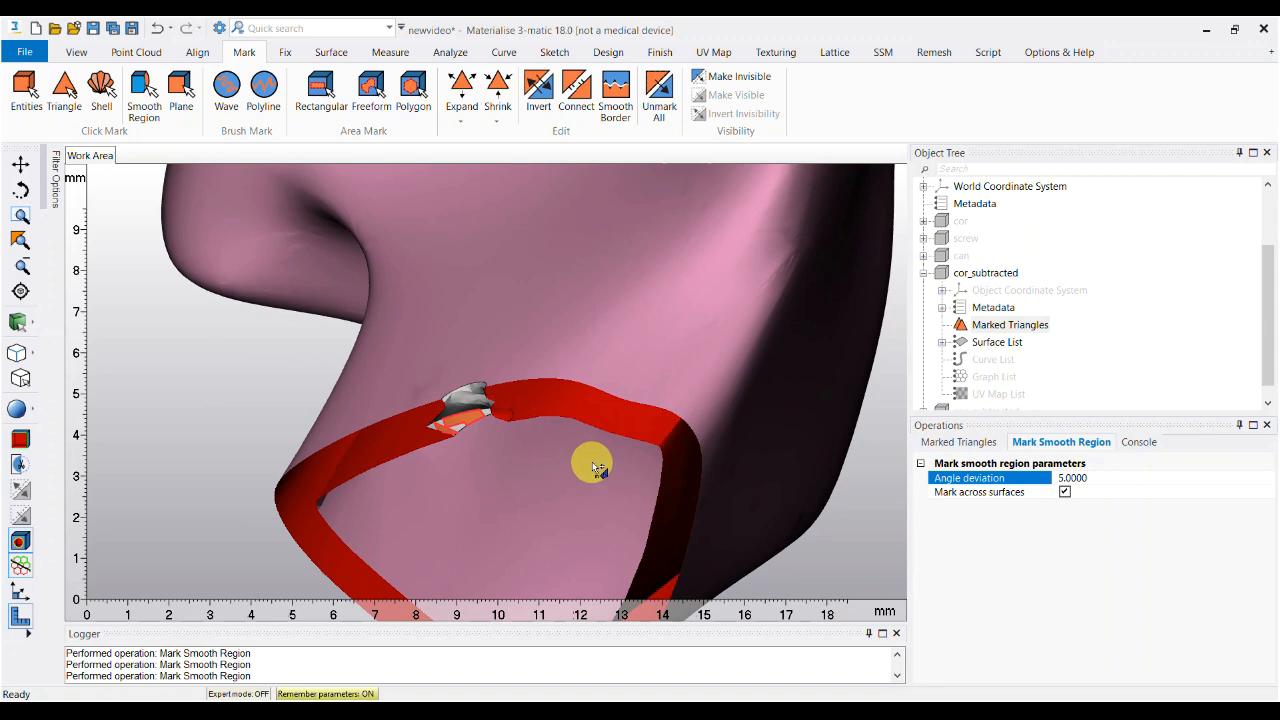
right_click_drag(593, 467, 491, 403)
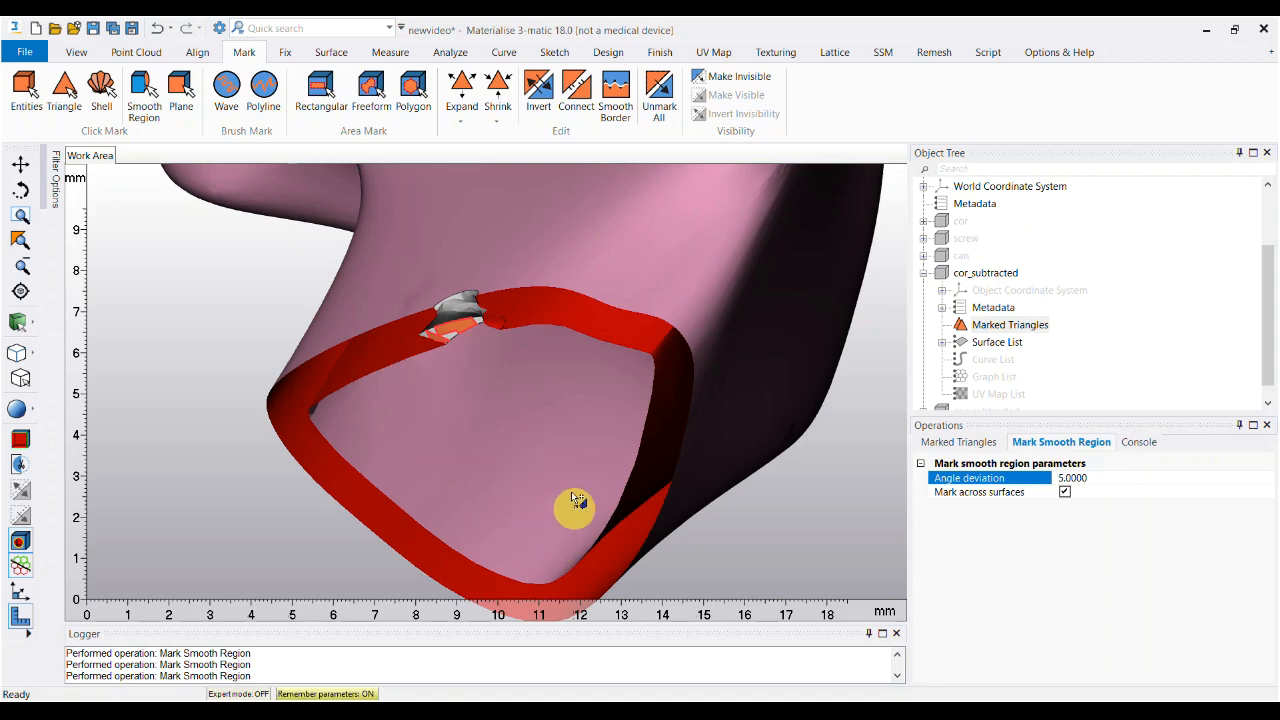
right_click_drag(510, 362, 654, 366)
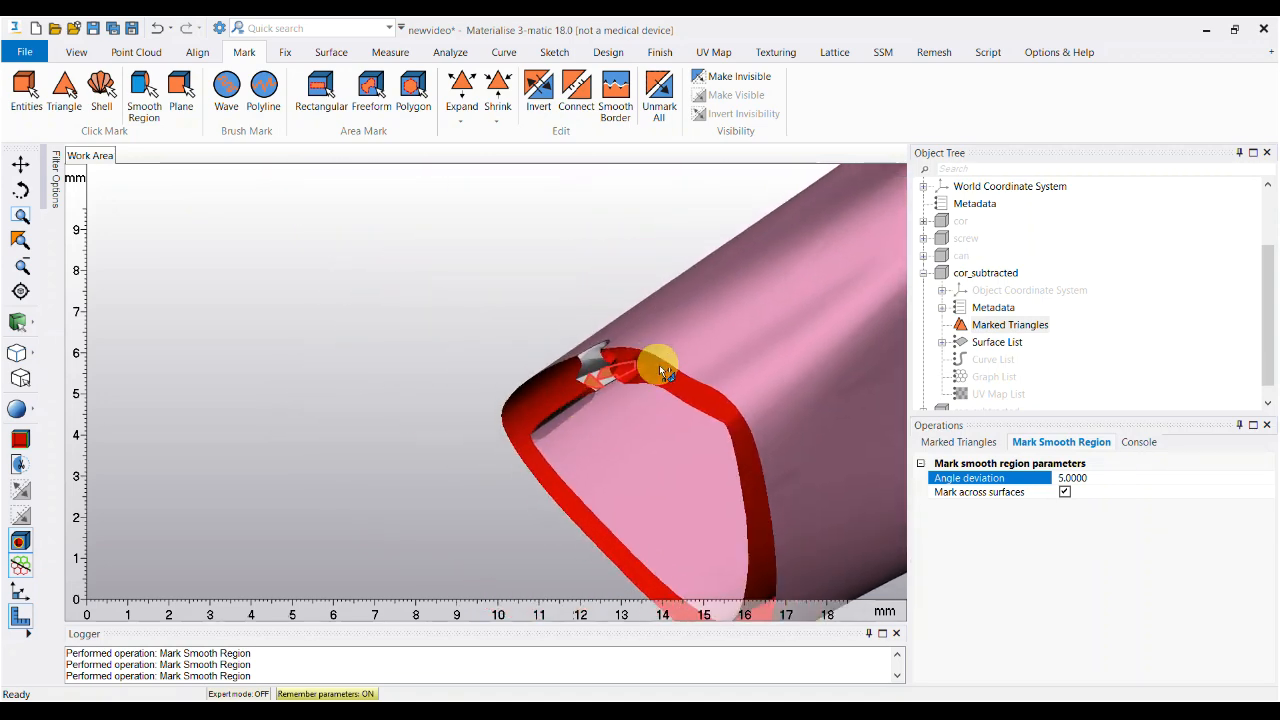
scroll(604, 378, "up", 3)
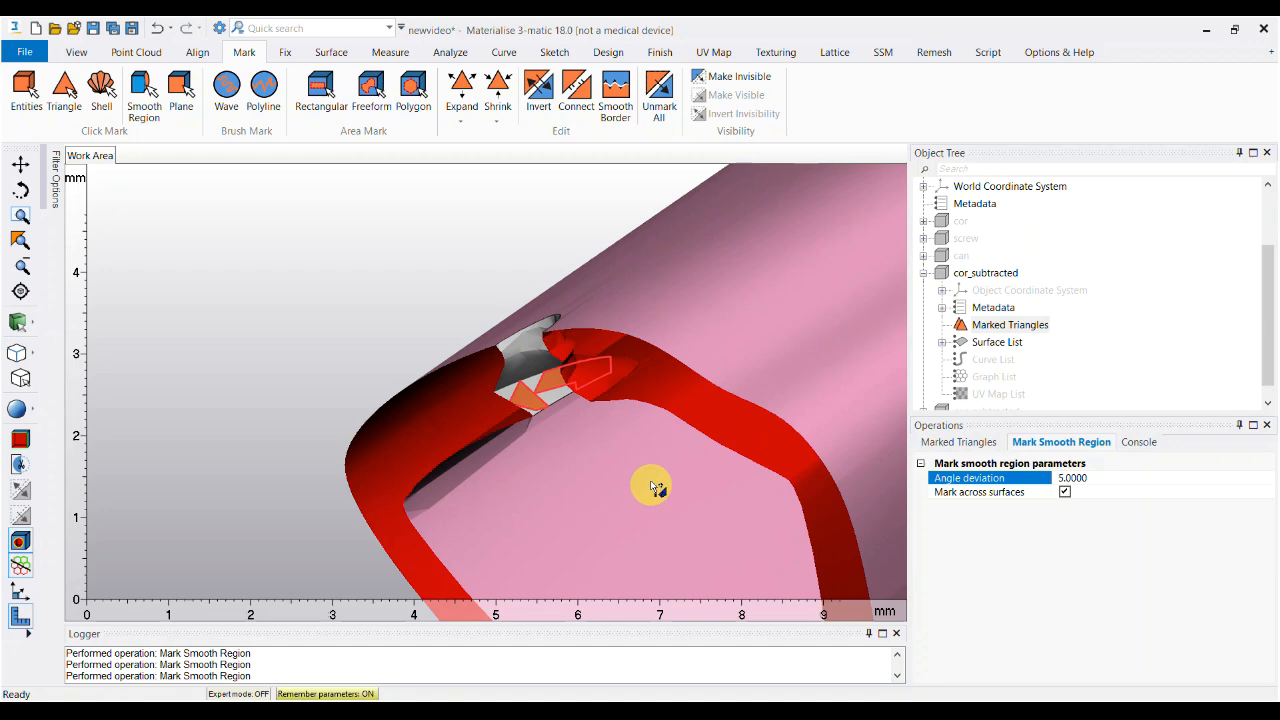
right_click_drag(654, 497, 617, 346)
right_click_drag(654, 509, 716, 429)
right_click_drag(640, 514, 541, 377)
scroll(543, 491, "down", 10)
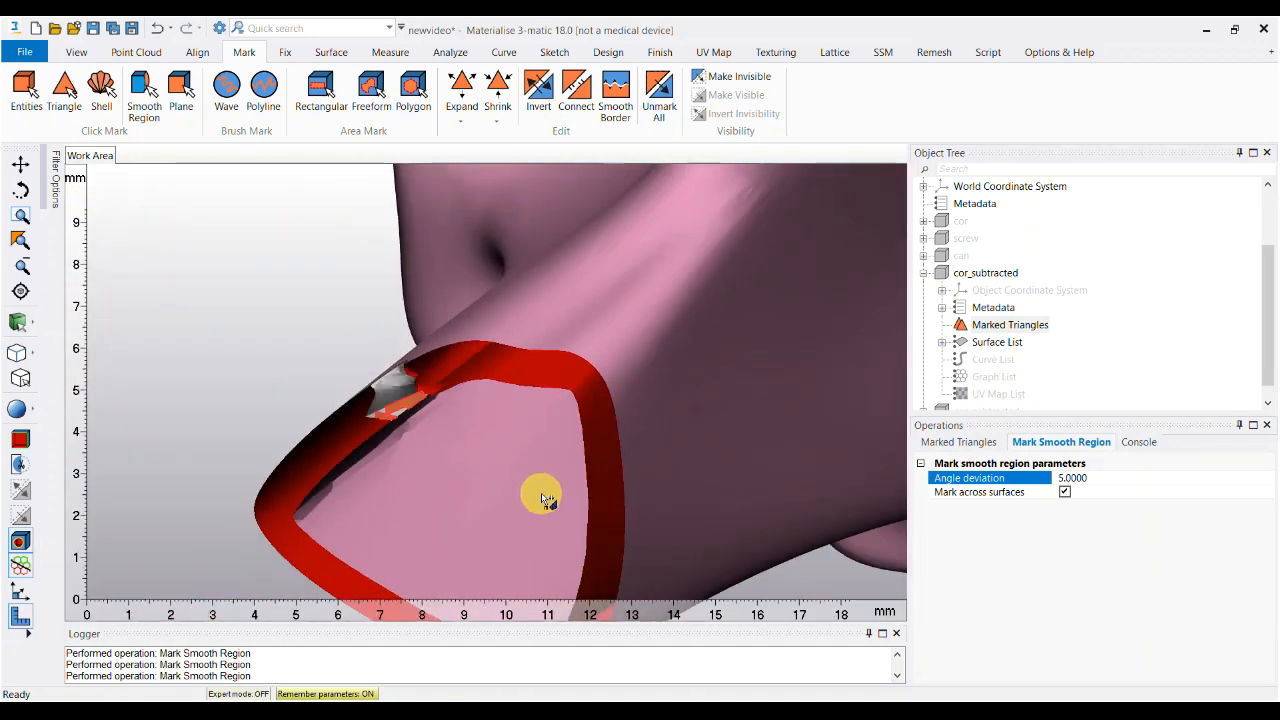
right_click_drag(634, 423, 654, 377)
scroll(565, 500, "up", 5)
right_click_drag(565, 502, 557, 409)
scroll(557, 409, "up", 1)
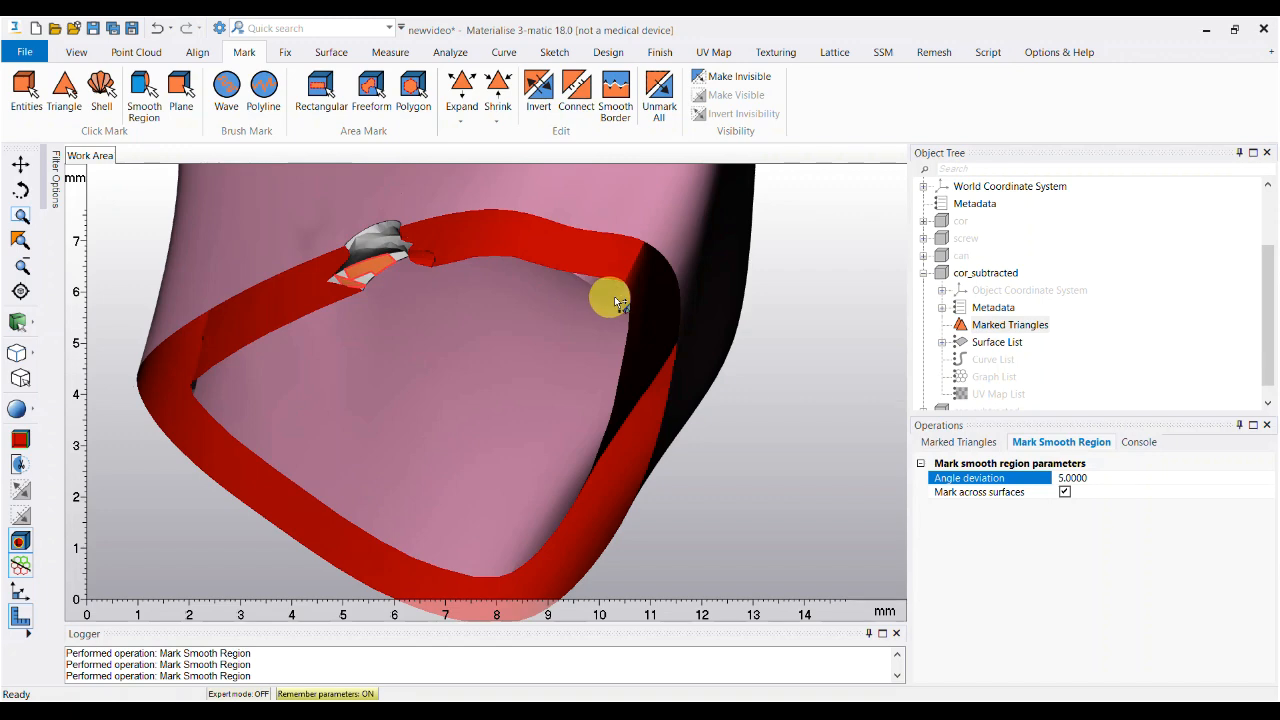
right_click_drag(823, 325, 730, 394)
middle_click_drag(706, 388, 668, 448)
scroll(668, 448, "down", 4)
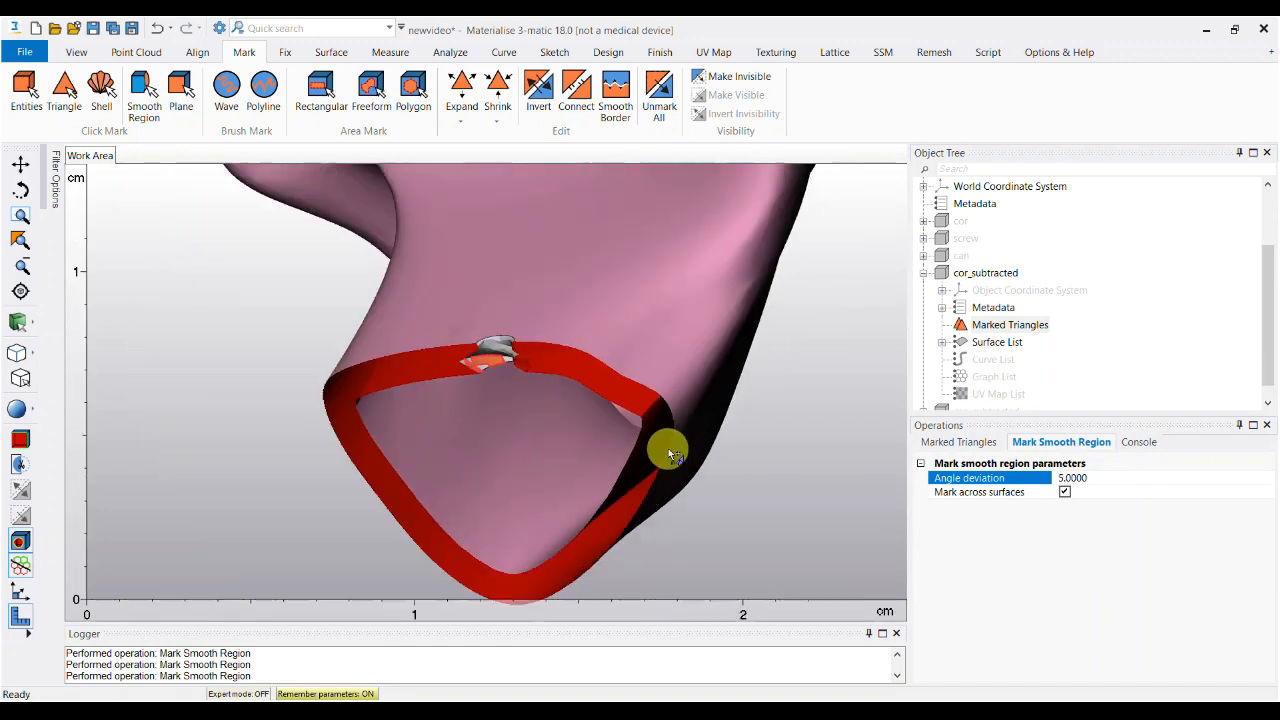
right_click_drag(698, 453, 612, 506)
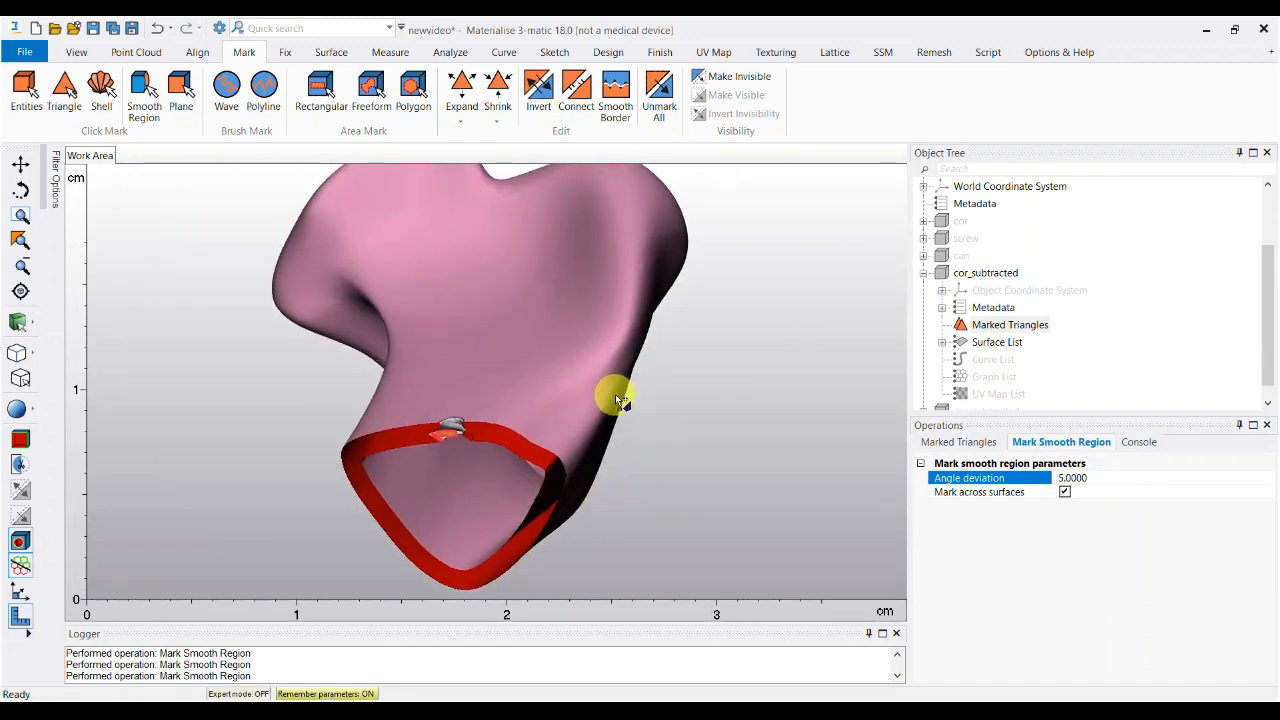
right_click_drag(652, 441, 618, 461)
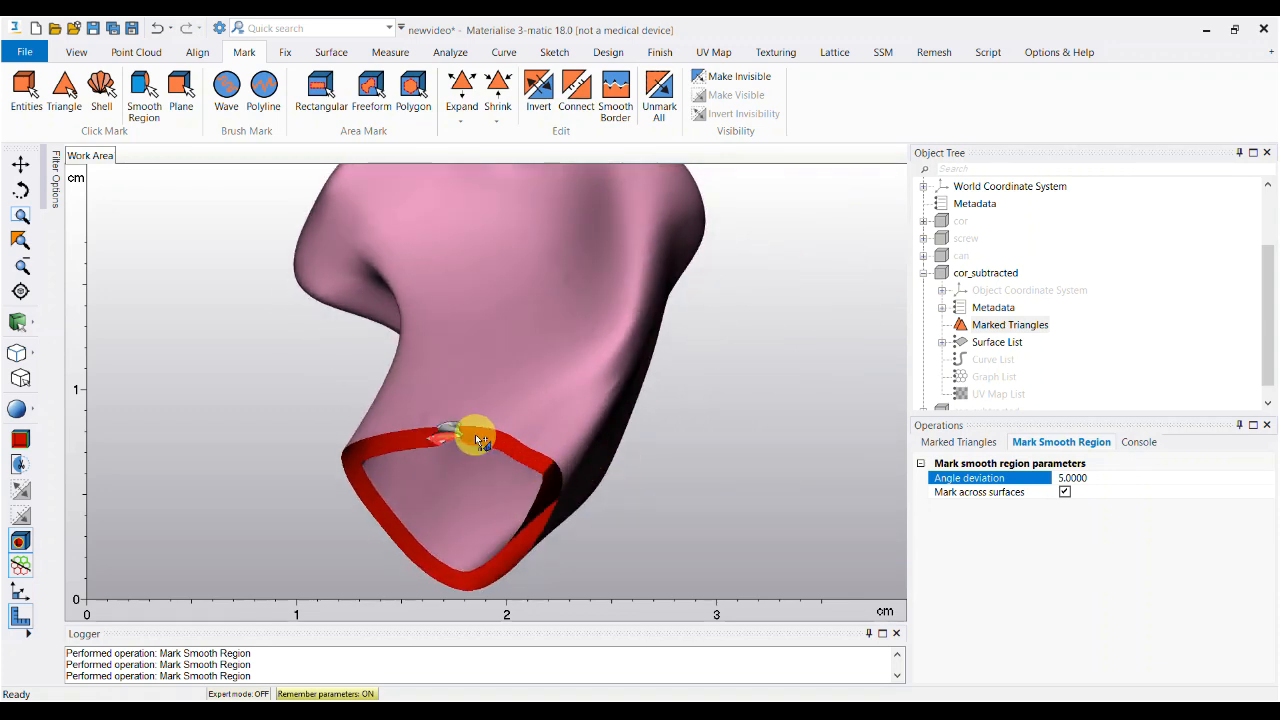
mouse_move(513, 462)
right_mouse_down()
mouse_move(526, 403)
mouse_move(513, 476)
right_mouse_up()
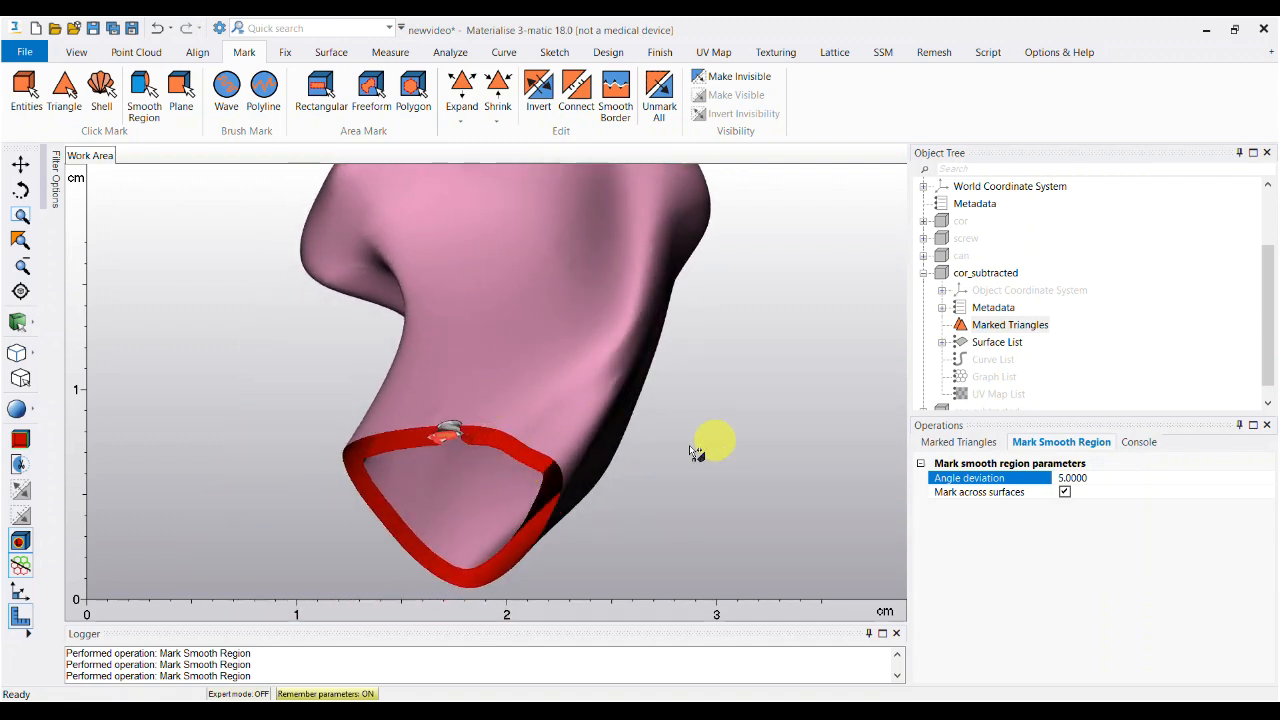
middle_click_drag(594, 343, 651, 351)
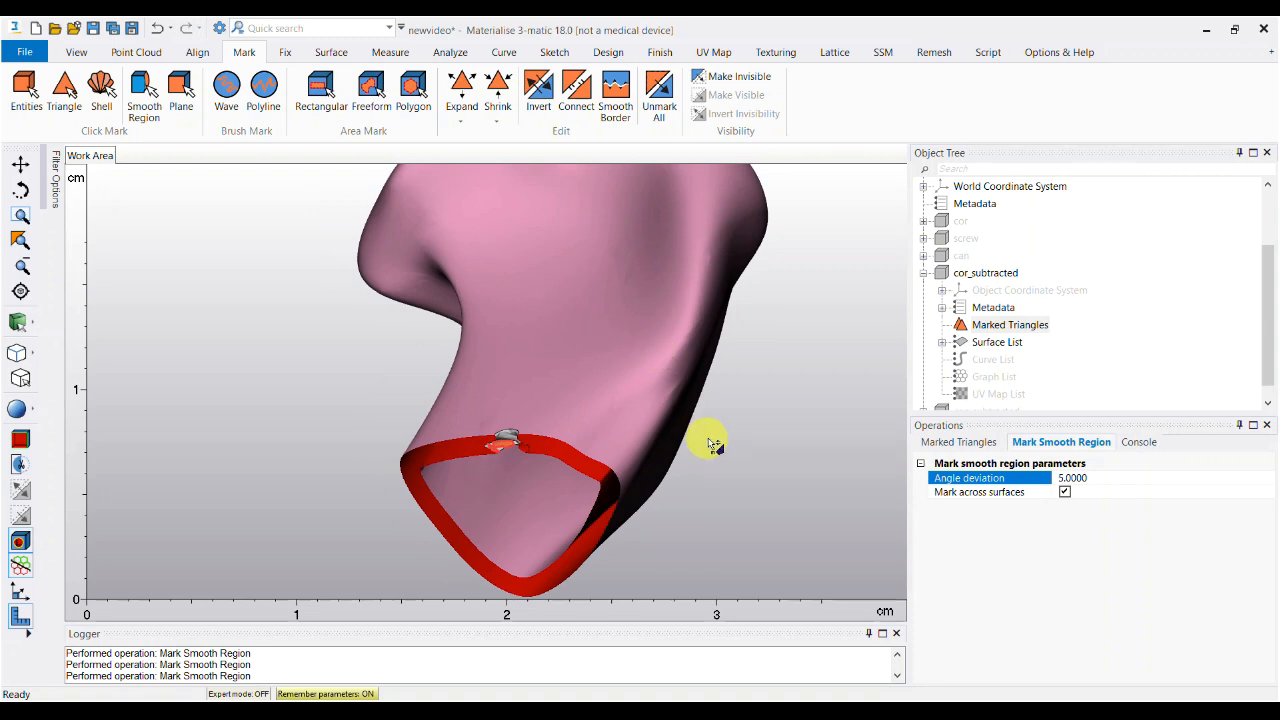
Expand the surface list of cor_subtracted and highlight its cor surface set to check which faces it covers.
left_click(925, 274)
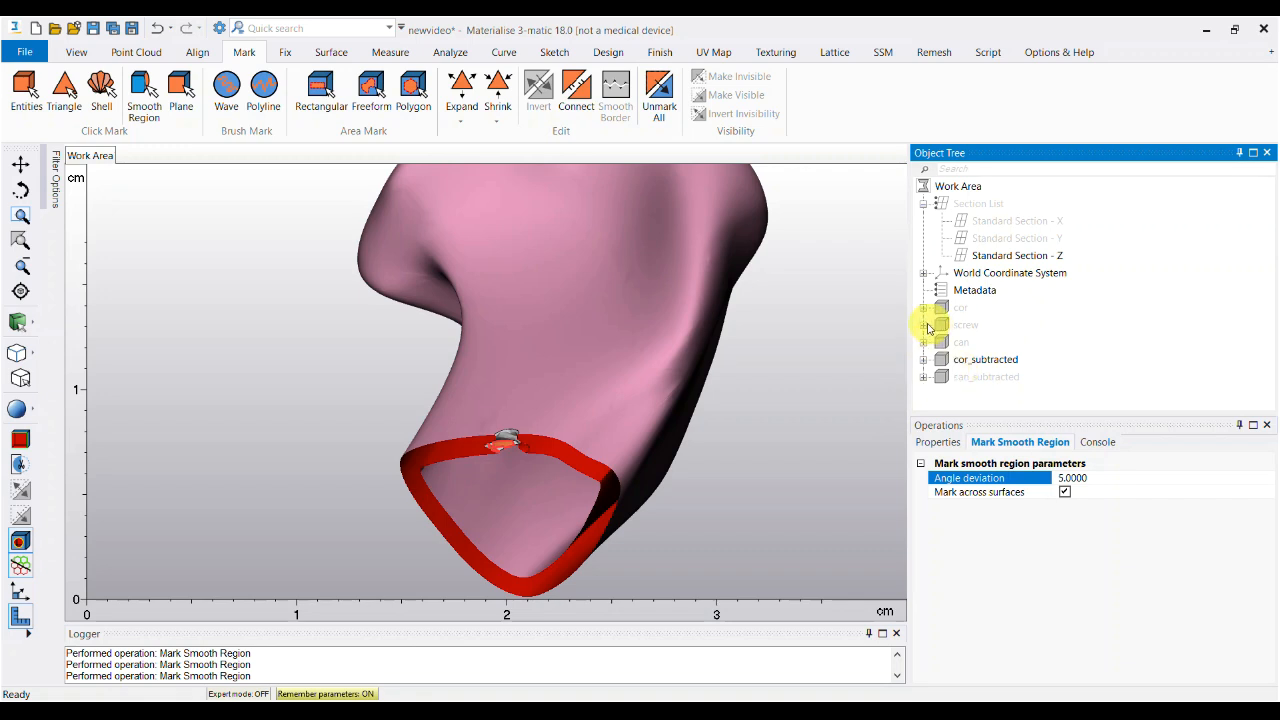
left_click(926, 359)
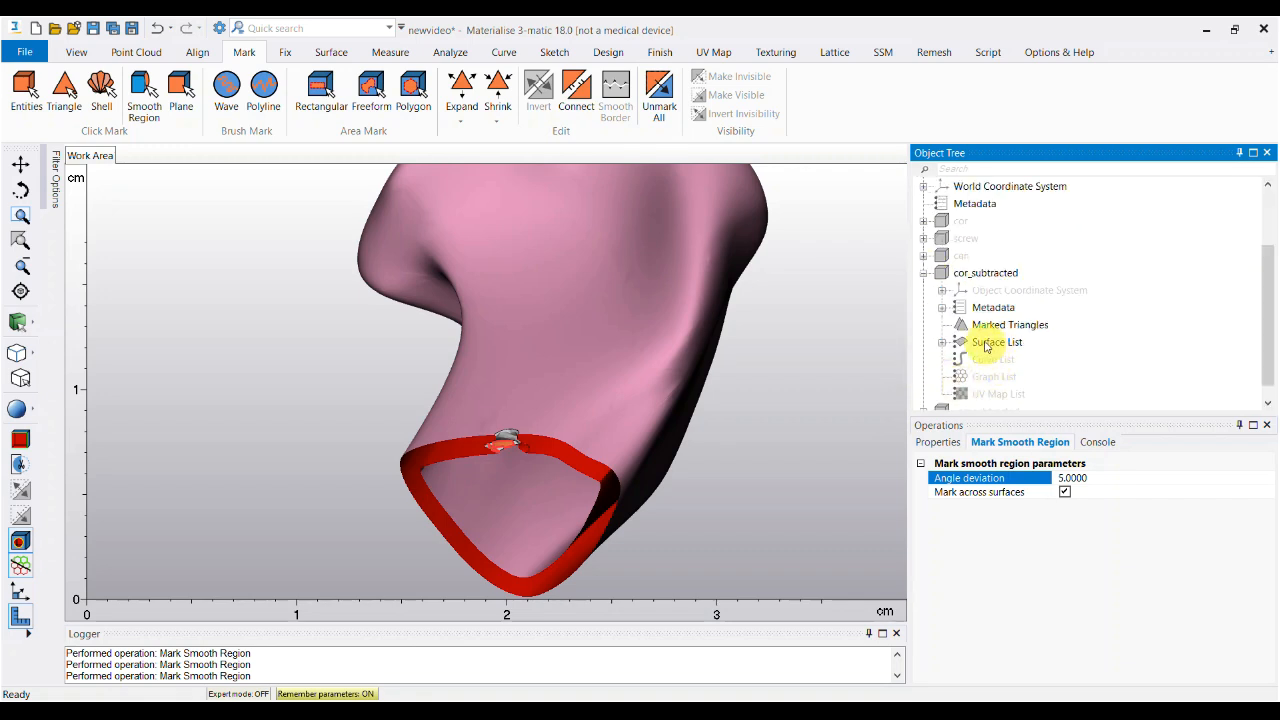
right_click_drag(707, 397, 677, 414)
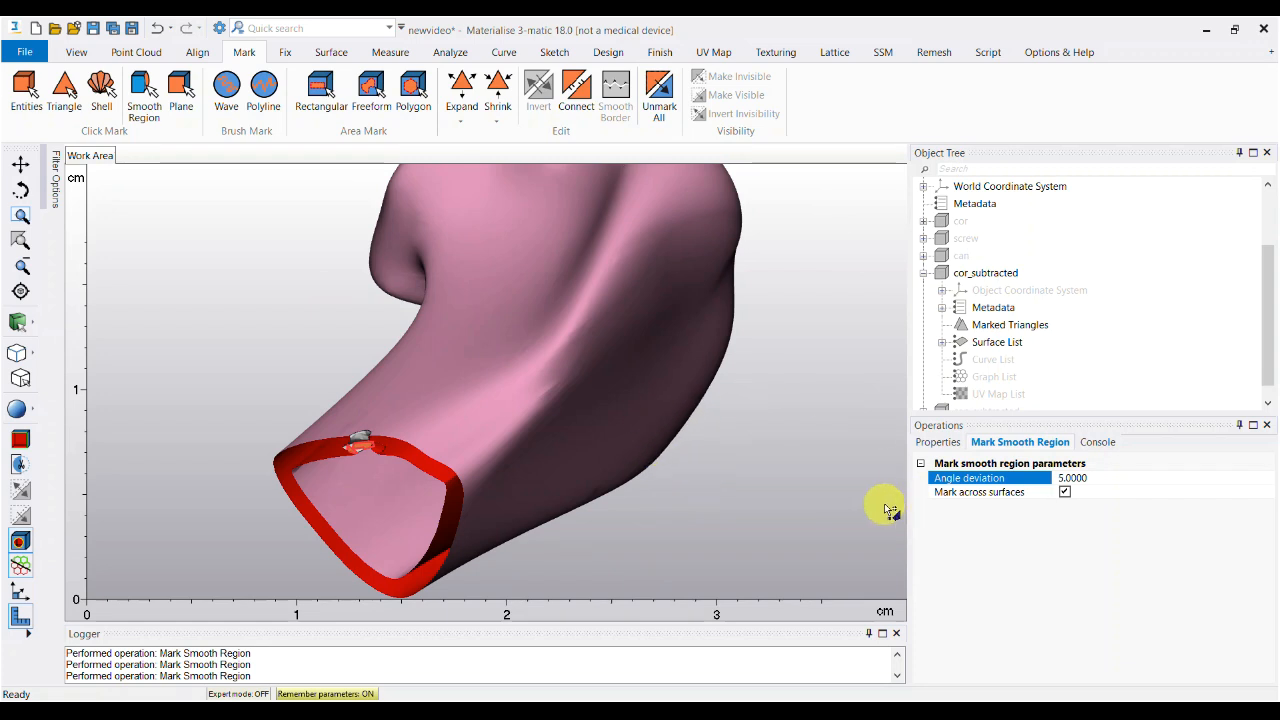
left_click(941, 343)
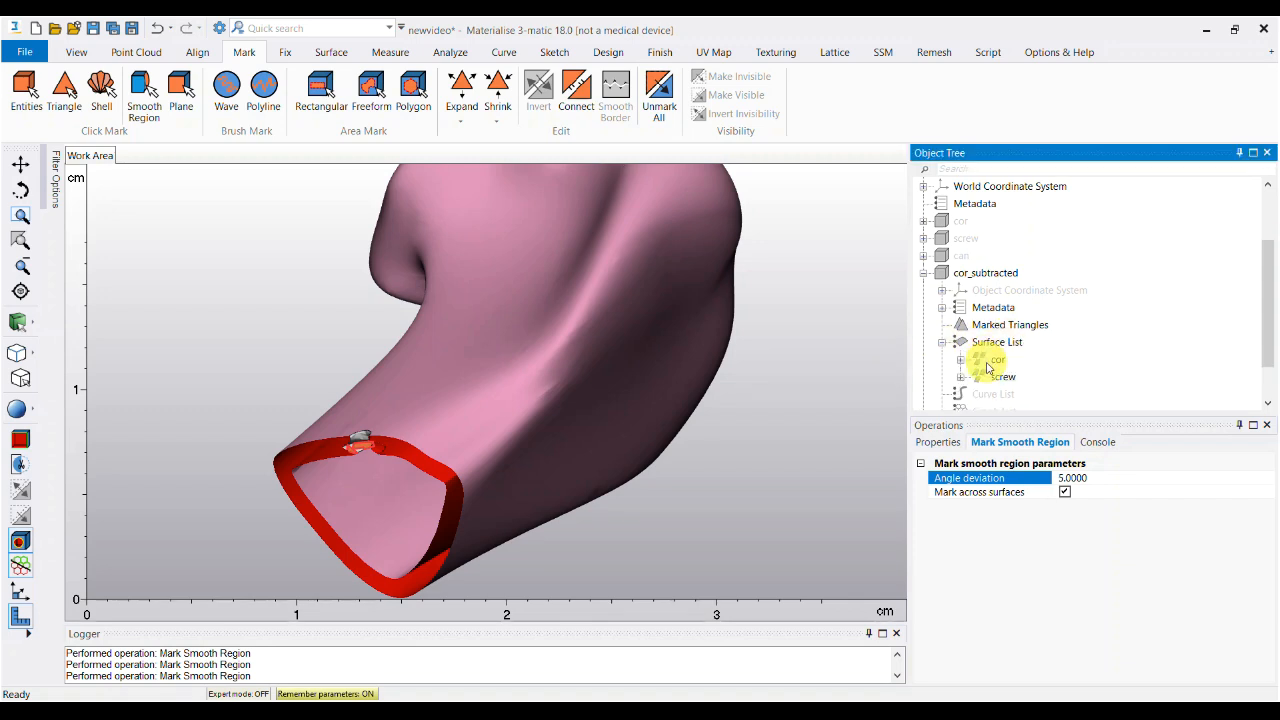
left_click(990, 361)
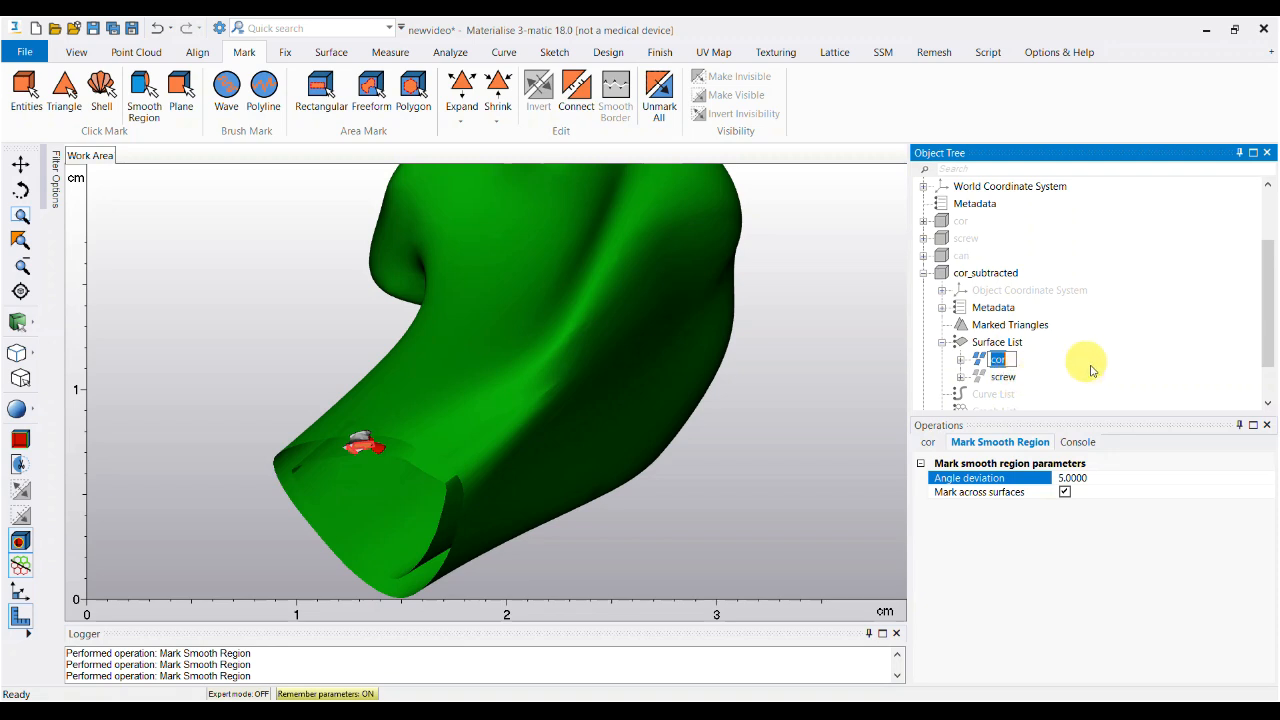
double_click(995, 360)
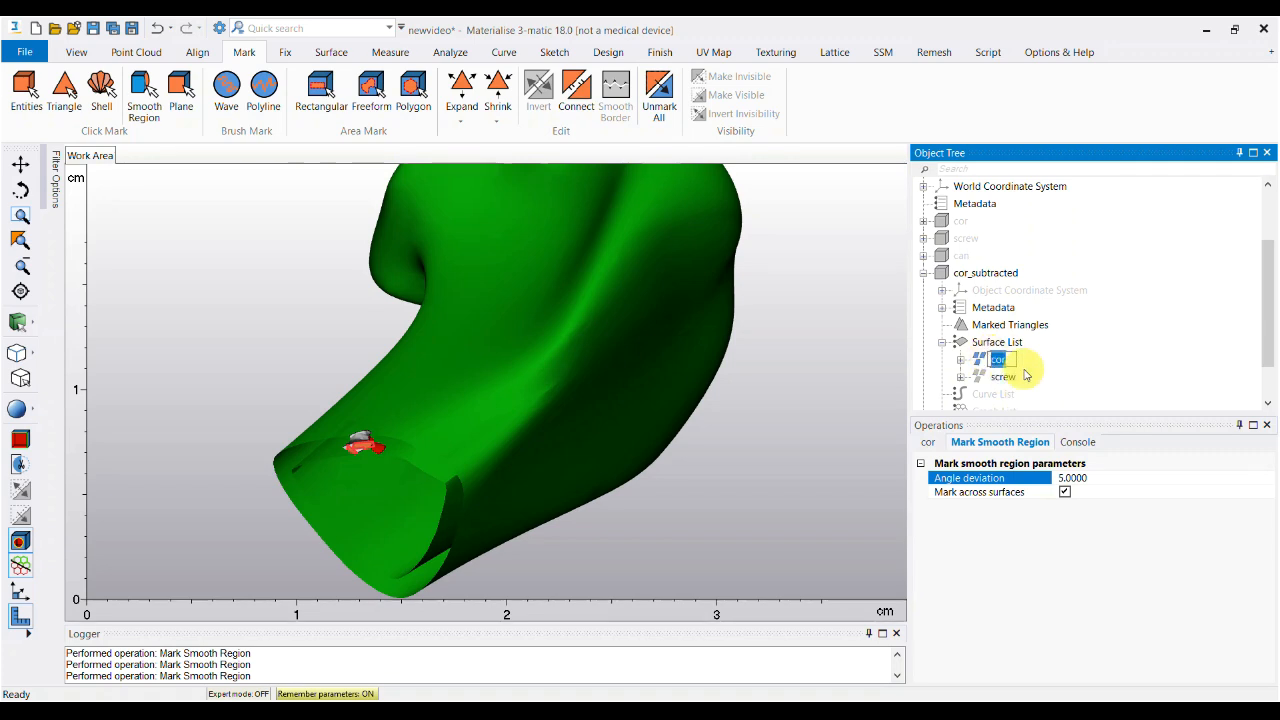
left_click(1114, 370)
Expand the screw's surface list and look into its abc surface set.
left_click(924, 238)
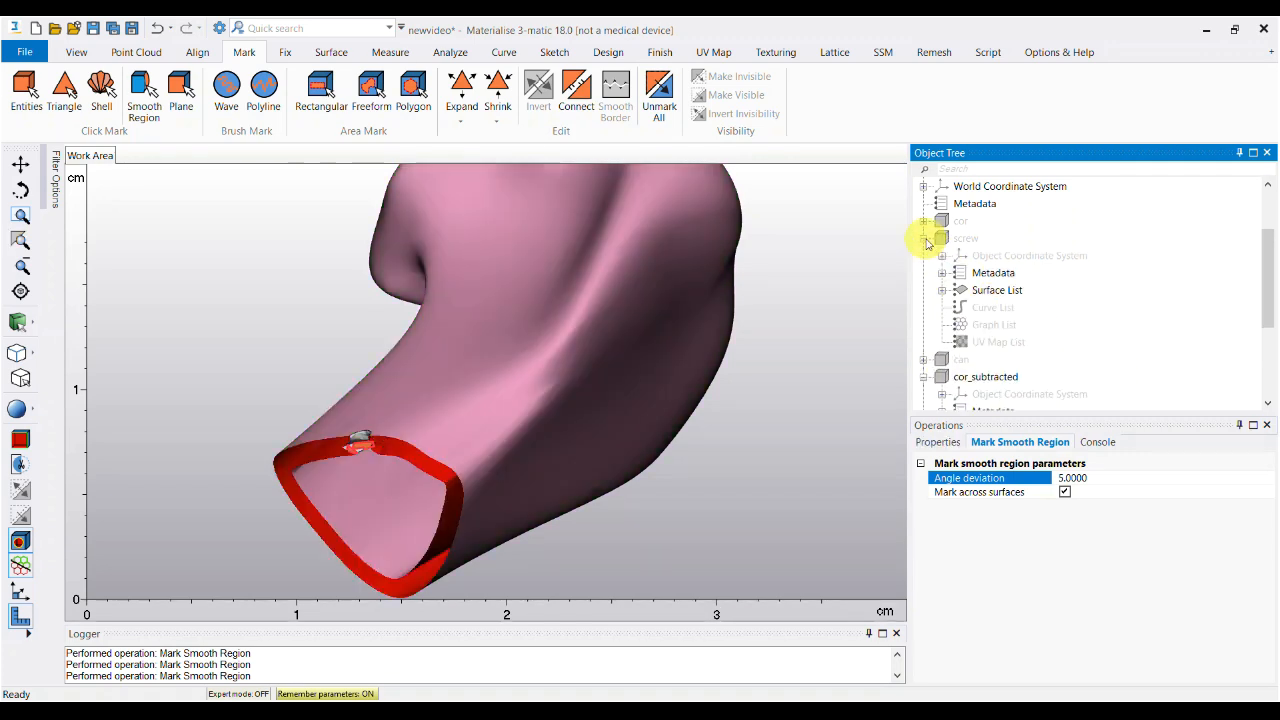
left_click(941, 290)
left_click(960, 307)
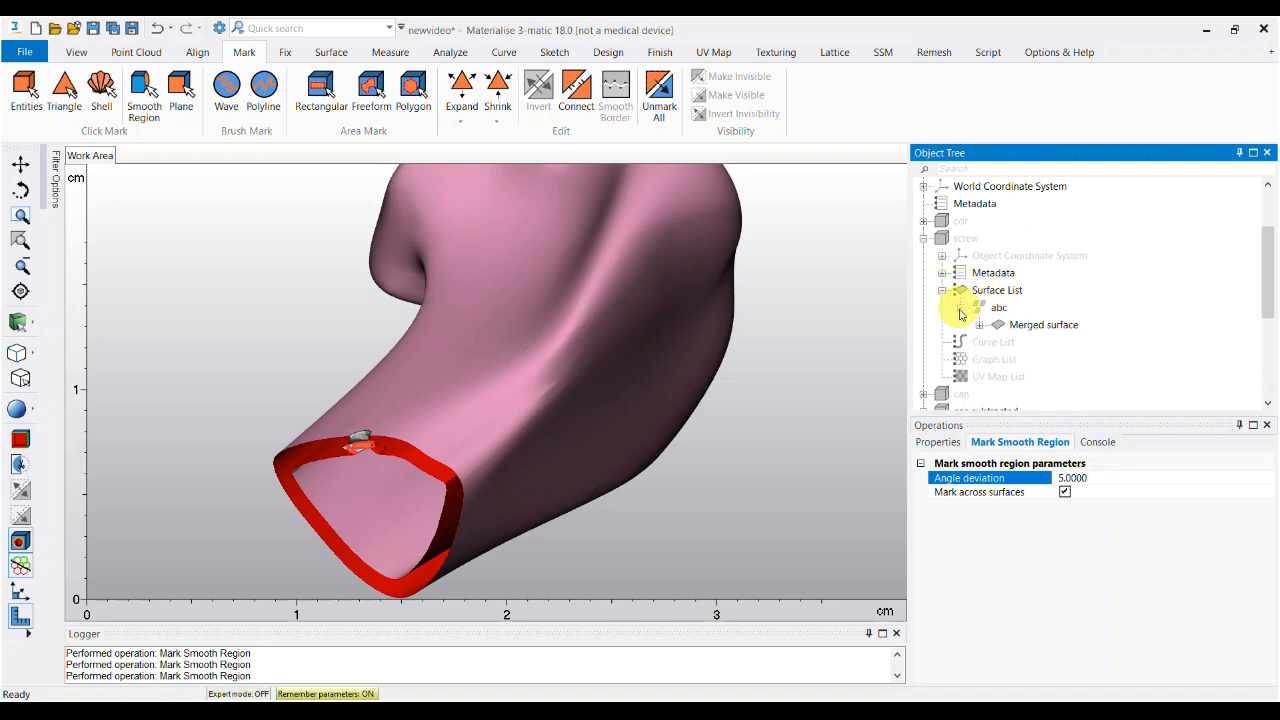
left_click(960, 307)
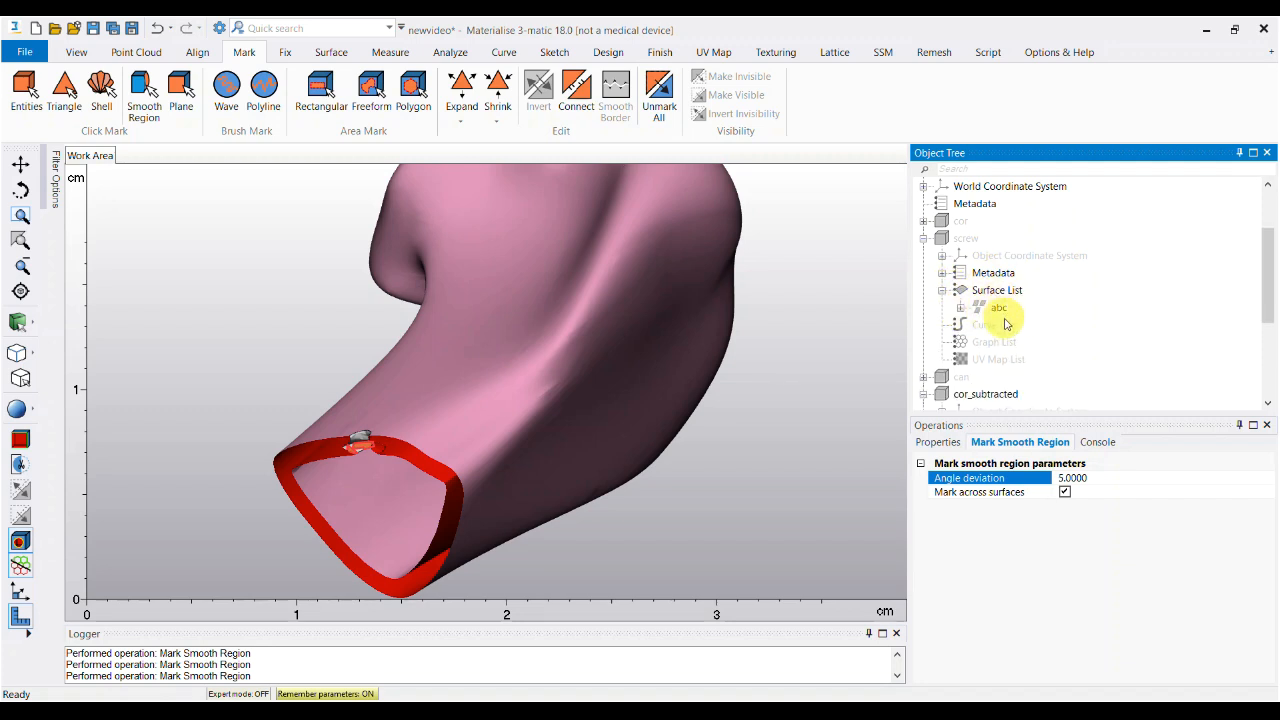
Show the screw together with the sectioned cor_subtracted and inspect how it passes through the cortical wall.
right_click_drag(686, 443, 700, 600)
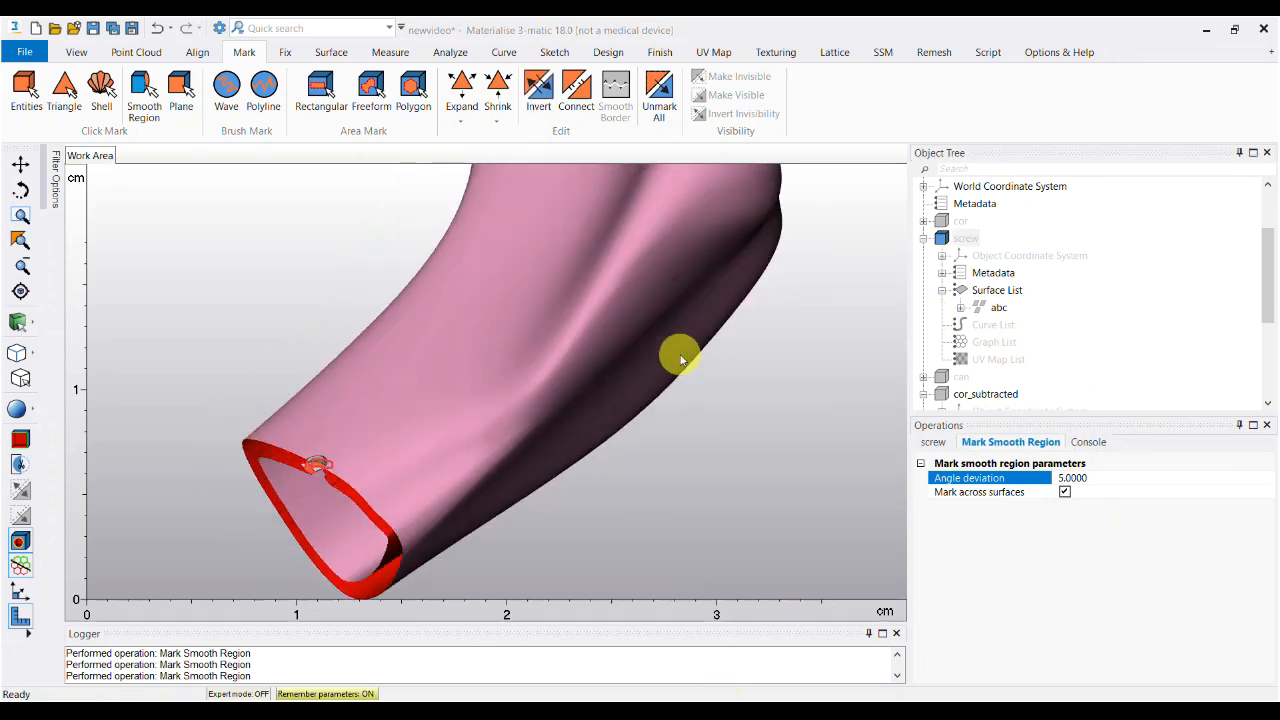
right_click(965, 238)
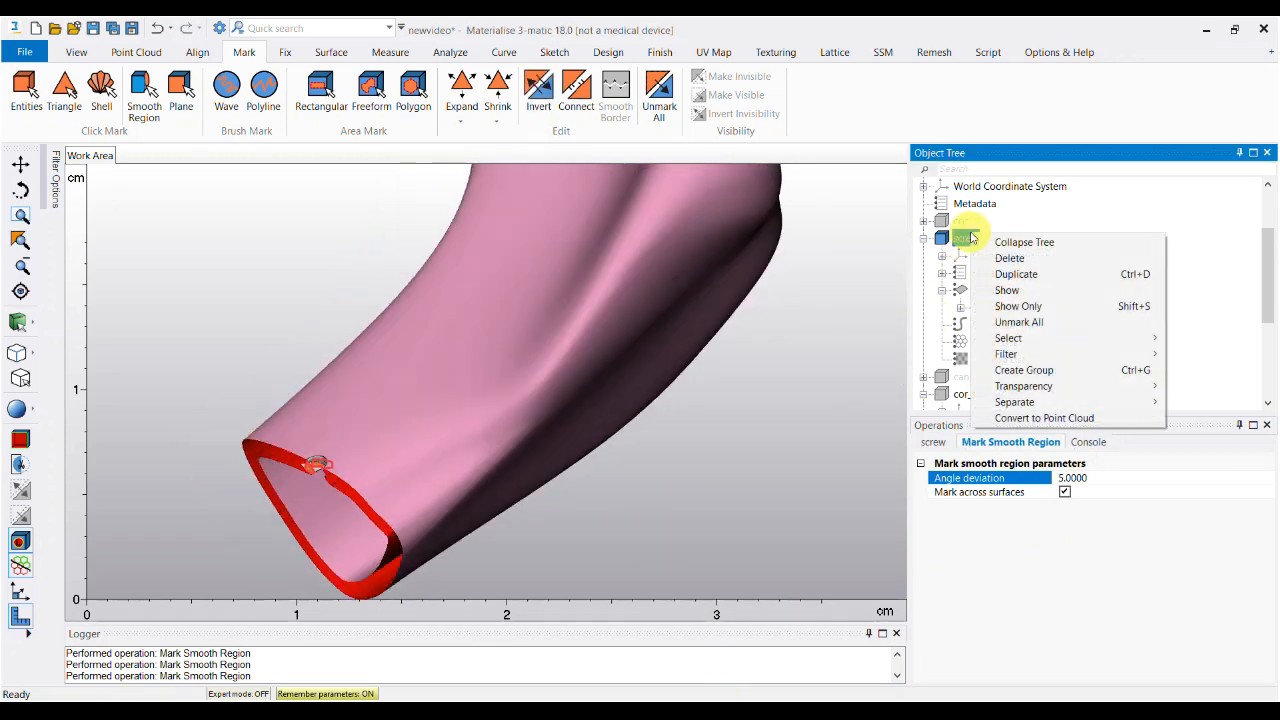
left_click(1004, 291)
right_click_drag(691, 423, 633, 475)
scroll(515, 533, "up", 8)
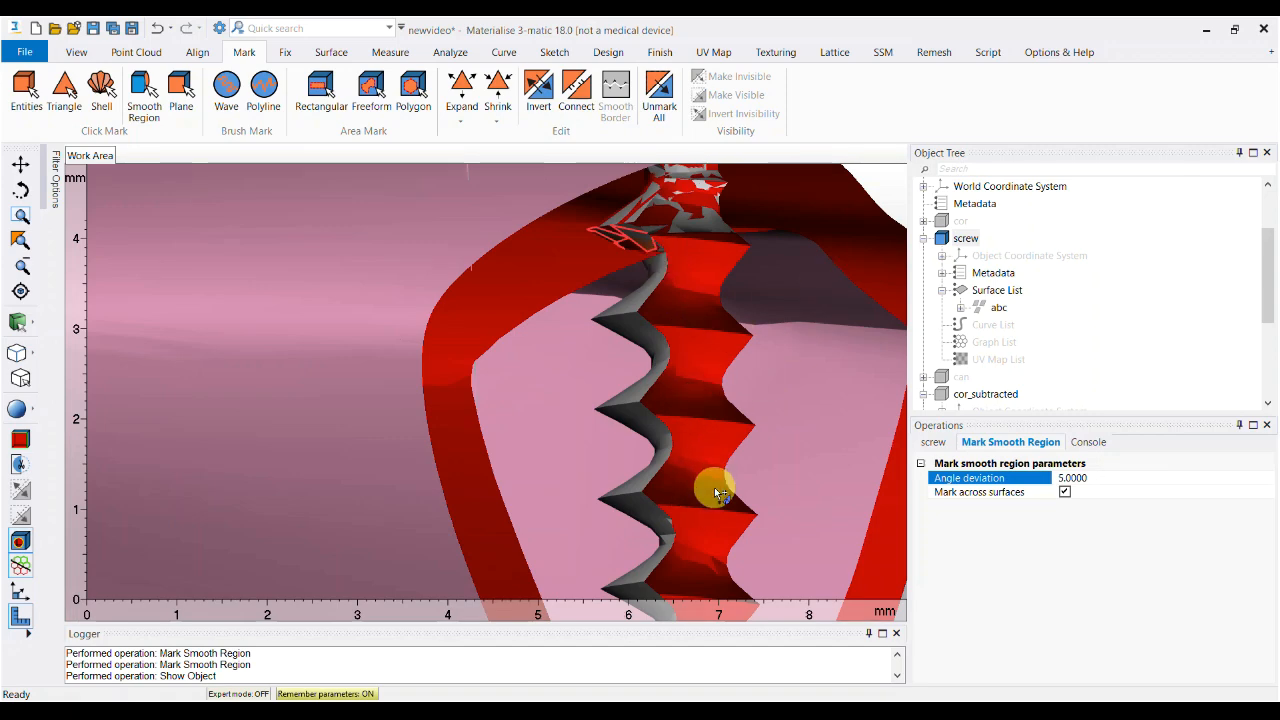
right_click_drag(729, 466, 679, 399)
scroll(678, 398, "down", 5)
middle_click_drag(770, 394, 613, 449)
right_click_drag(613, 449, 567, 474)
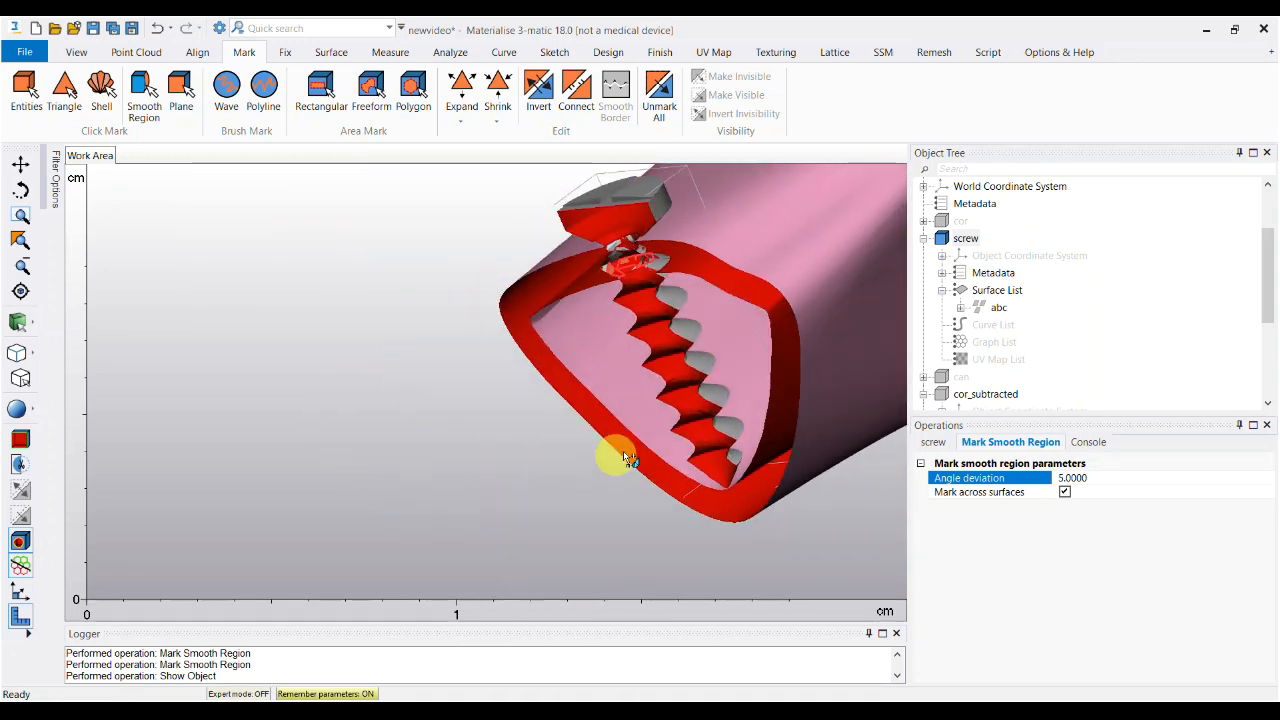
middle_click_drag(609, 451, 598, 488)
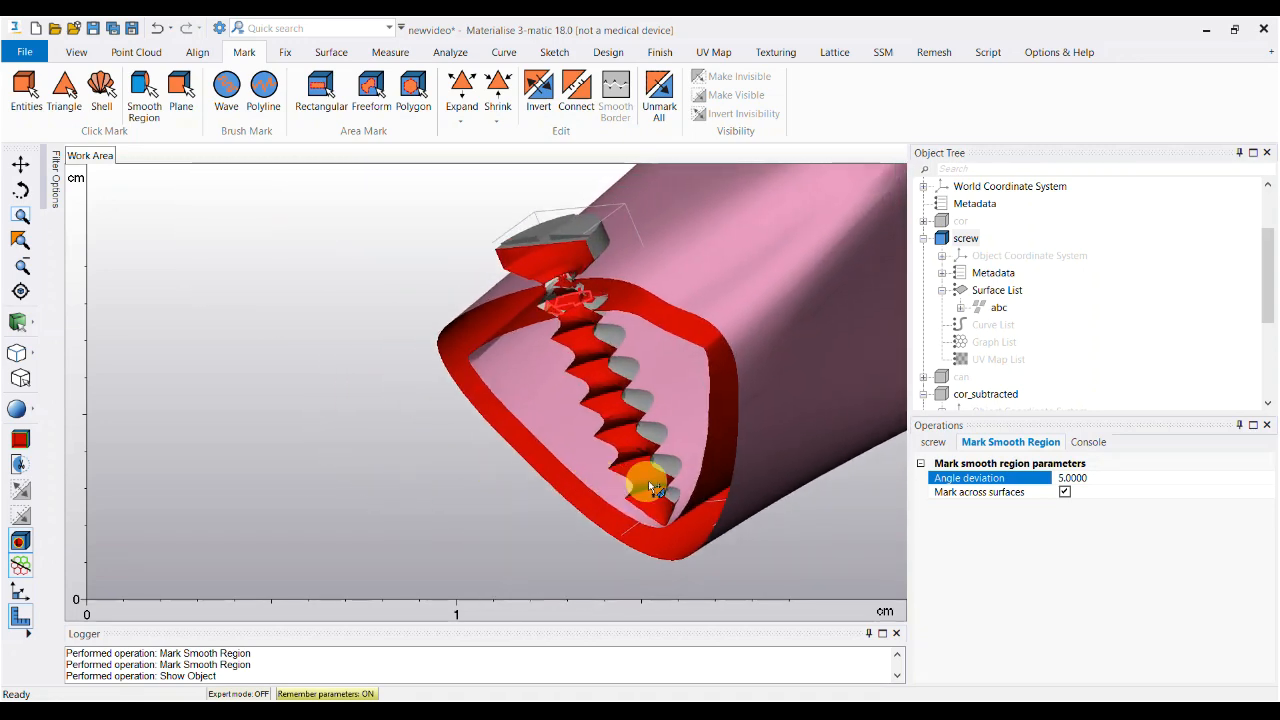
Highlight the screw's abc surface set to check which faces it covers within the sectioned bone.
right_click(998, 307)
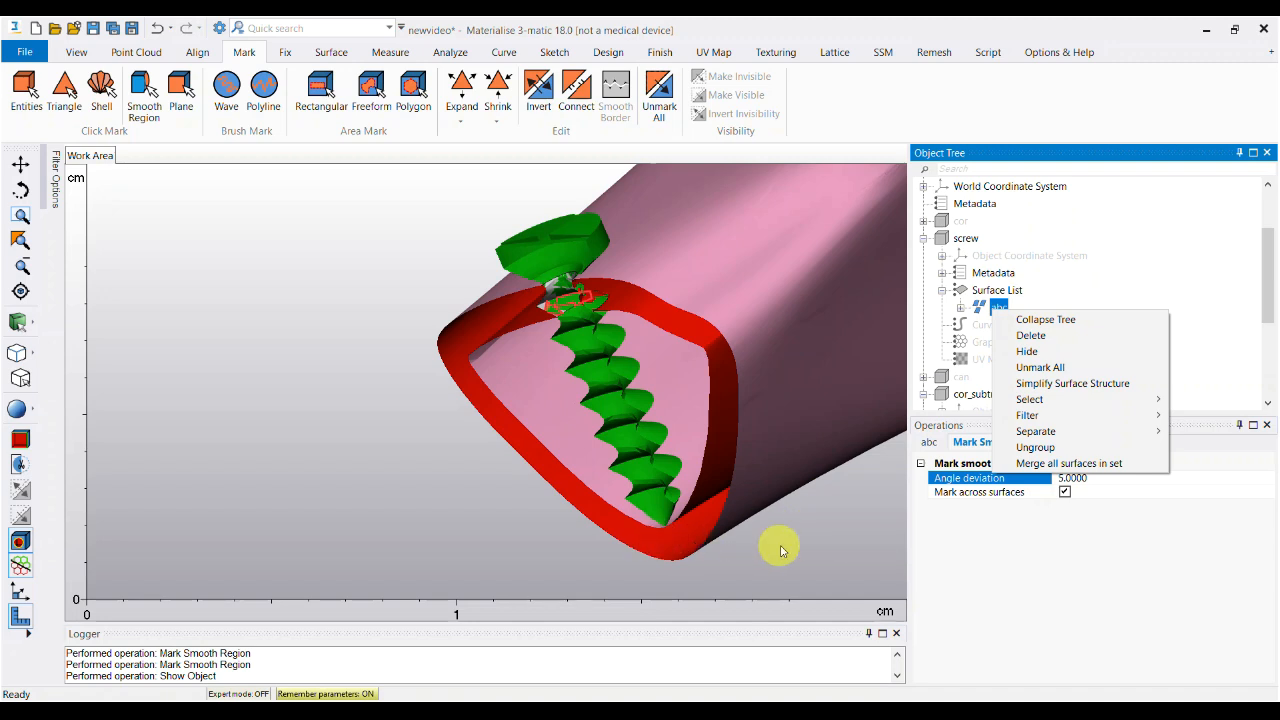
left_click(1100, 250)
middle_click_drag(790, 425, 601, 486)
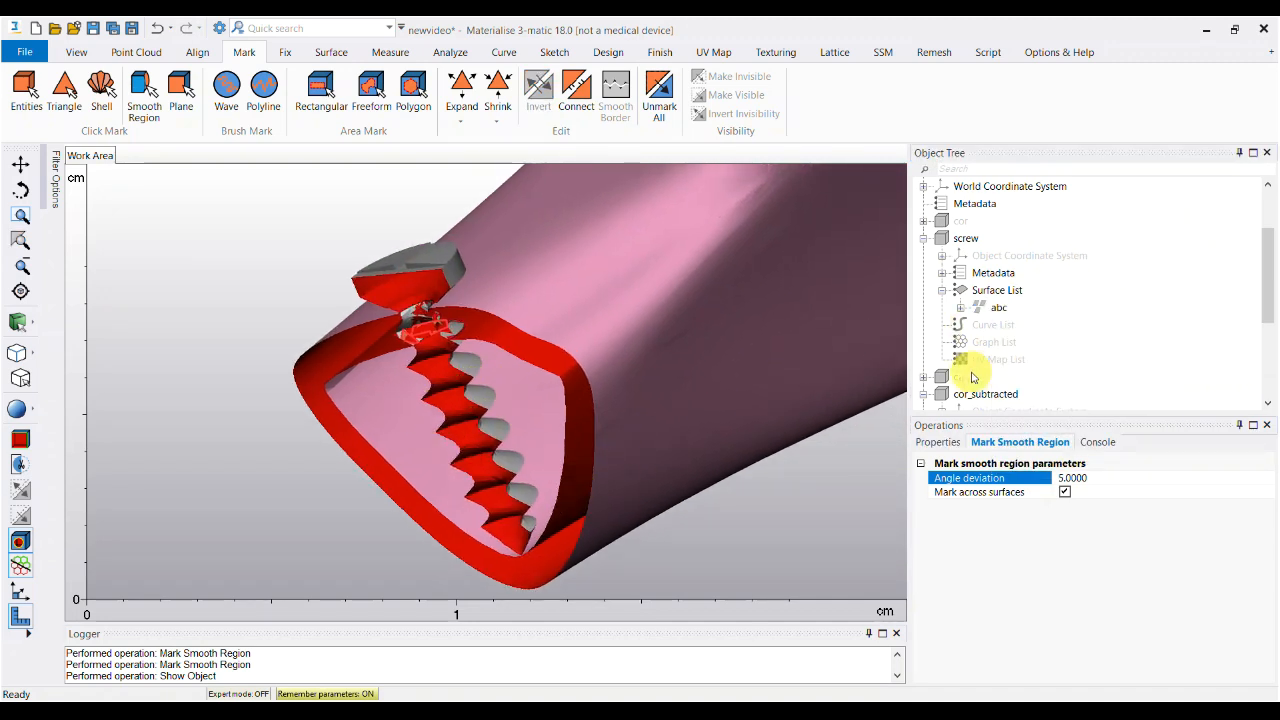
right_click_drag(780, 390, 815, 380)
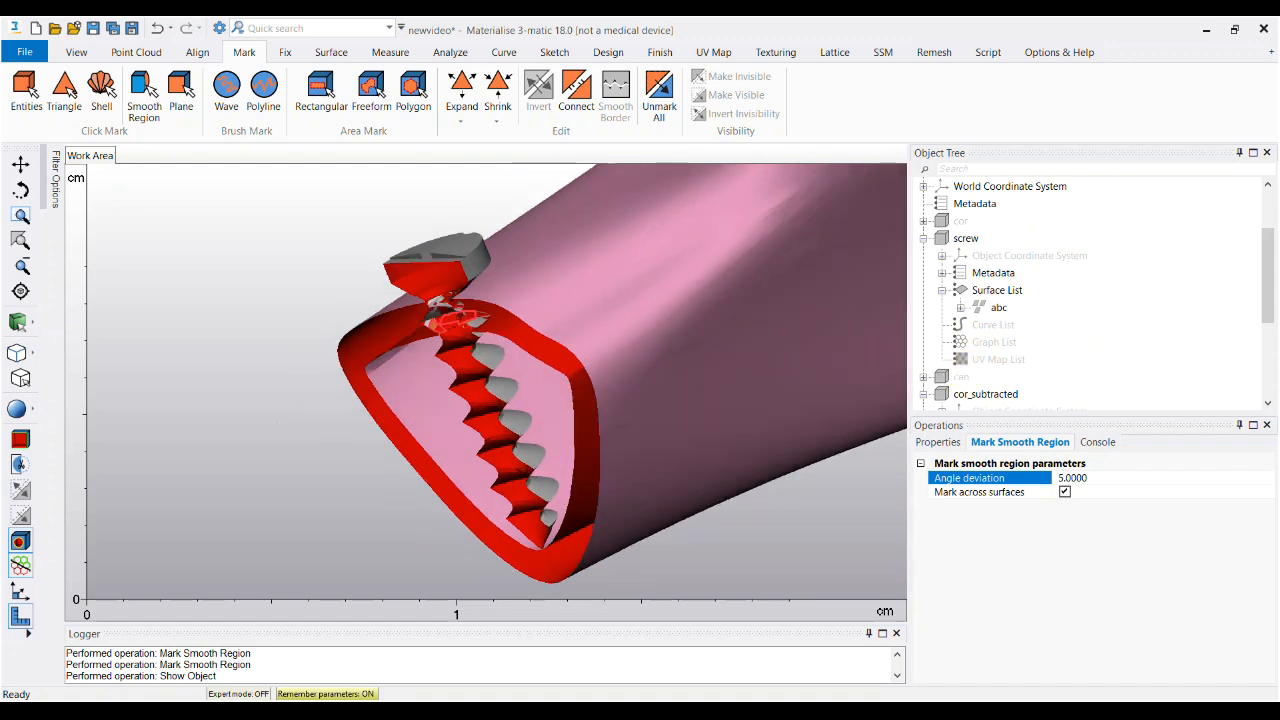